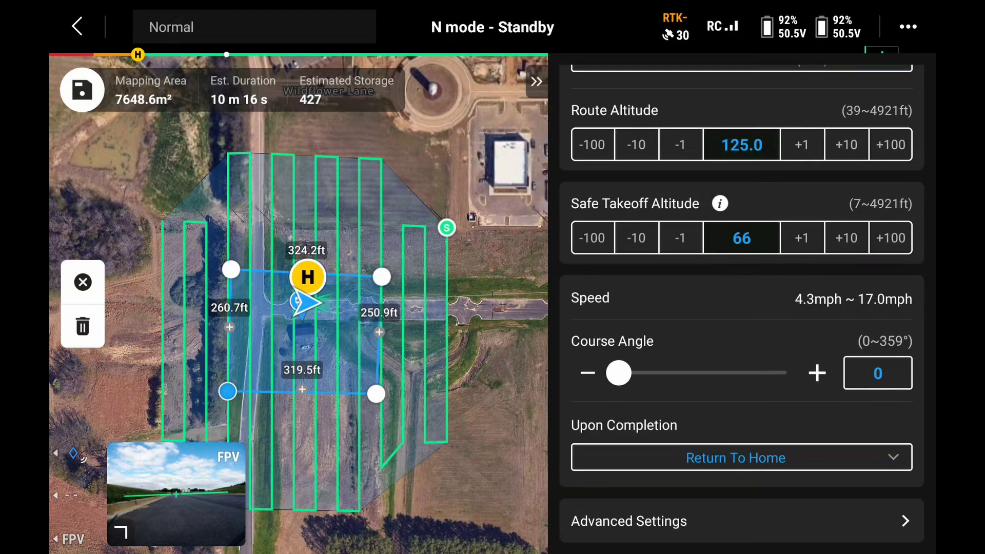
Open the aircraft's precise positioning settings and examine the Emlid Caster network RTK details
{"action": "left_click_drag", "start_coordinate": [916, 3], "coordinate": [717, 356]}
{"action": "left_click_drag", "start_coordinate": [916, 3], "coordinate": [714, 393]}
{"action": "left_click", "coordinate": [907, 26]}
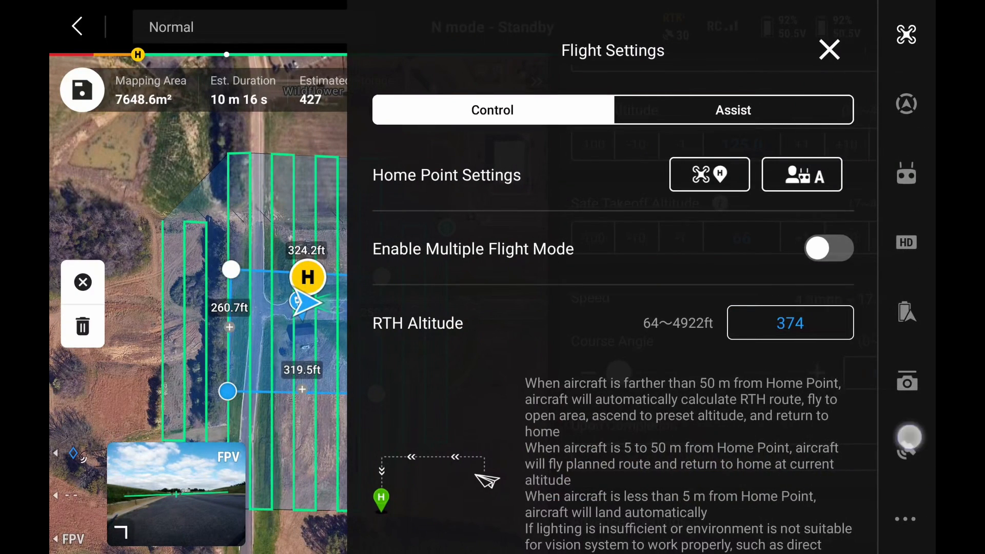
{"action": "left_click", "coordinate": [906, 450]}
{"action": "scroll", "coordinate": [613, 308], "scroll_direction": "down", "scroll_amount": 8}
Check the controller's Wi-Fi connection in the system settings and return to the flight app
{"action": "left_click_drag", "start_coordinate": [497, 11], "coordinate": [516, 303]}
{"action": "left_click_drag", "start_coordinate": [463, 5], "coordinate": [473, 526]}
{"action": "left_click", "coordinate": [556, 134]}
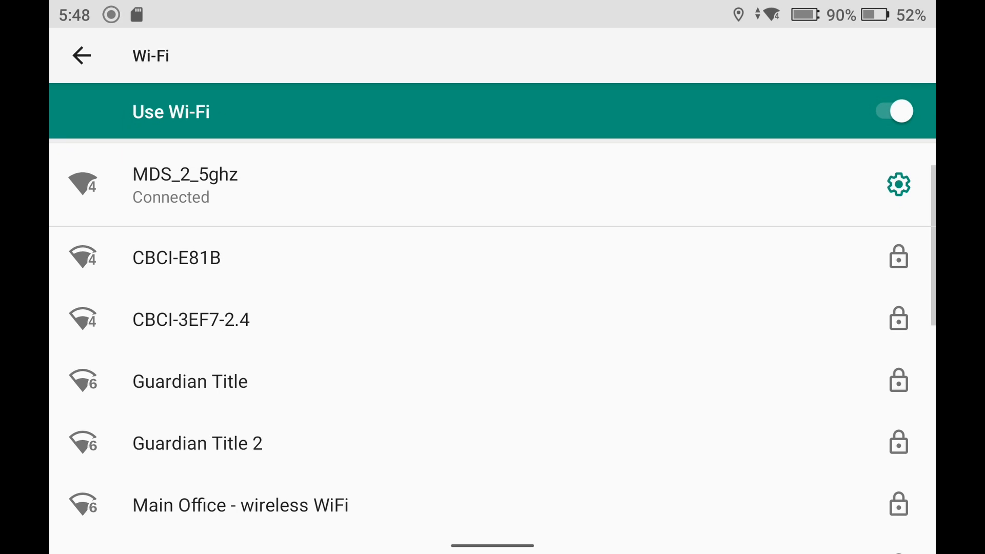
{"action": "left_click_drag", "start_coordinate": [482, 547], "coordinate": [472, 328]}
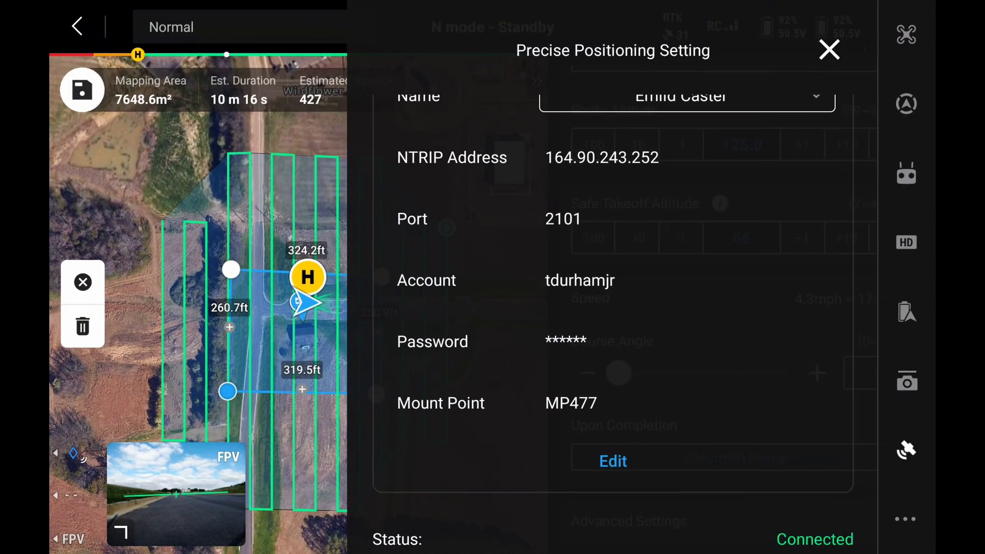
Check the RTK connection status and positioning details, and close the precise positioning settings
{"action": "left_click_drag", "start_coordinate": [440, 356], "coordinate": [440, 153]}
{"action": "left_click_drag", "start_coordinate": [467, 252], "coordinate": [470, 426]}
{"action": "left_click", "coordinate": [829, 49]}
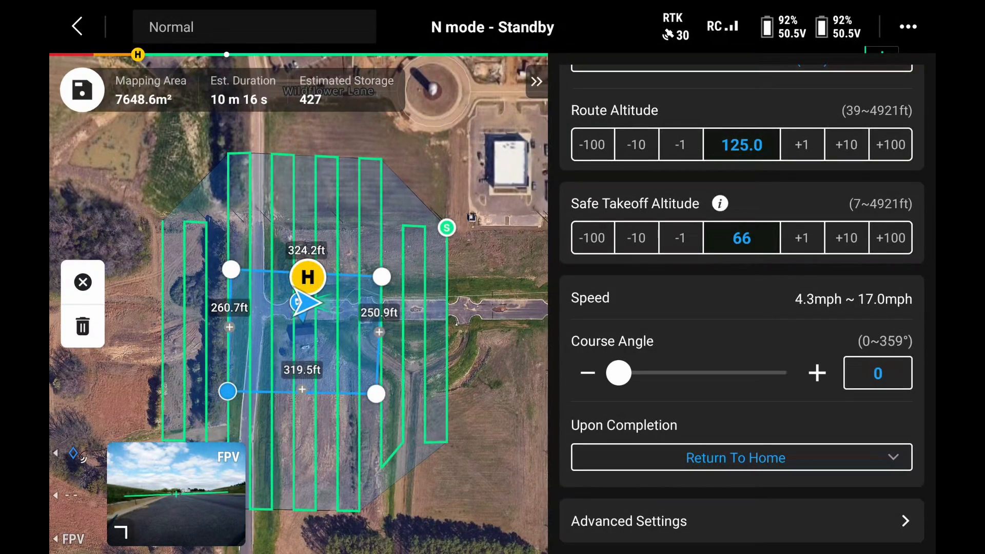
Save the area mapping route
{"action": "left_click", "coordinate": [82, 89]}
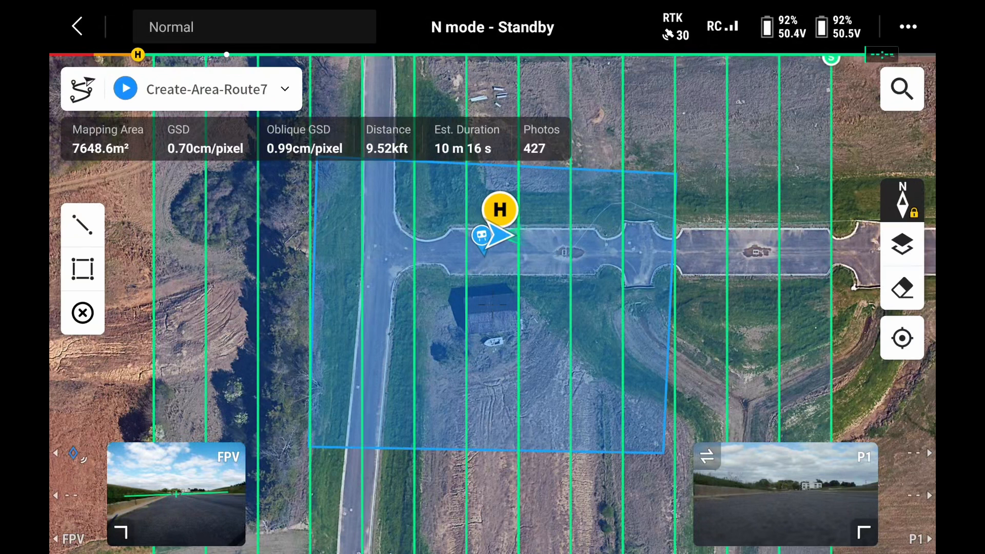
{"action": "left_click", "coordinate": [125, 88]}
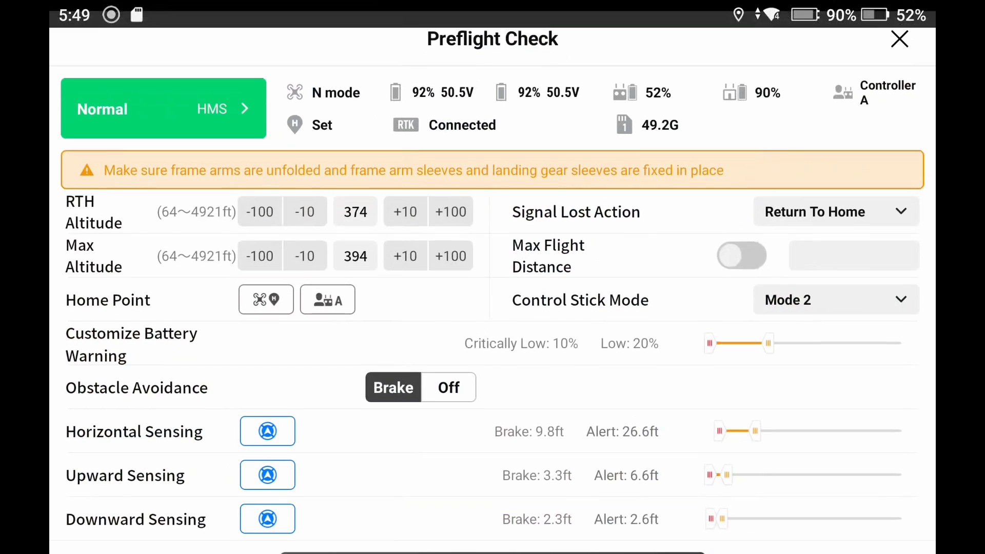
{"action": "scroll", "coordinate": [455, 259], "scroll_direction": "down", "scroll_amount": 2}
{"action": "left_click", "coordinate": [500, 520]}
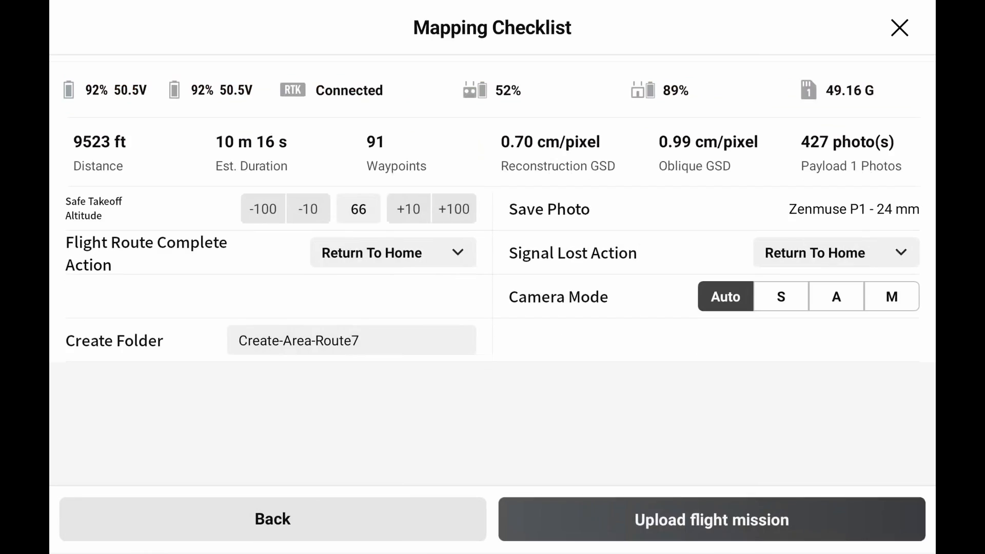
{"action": "left_click", "coordinate": [905, 24]}
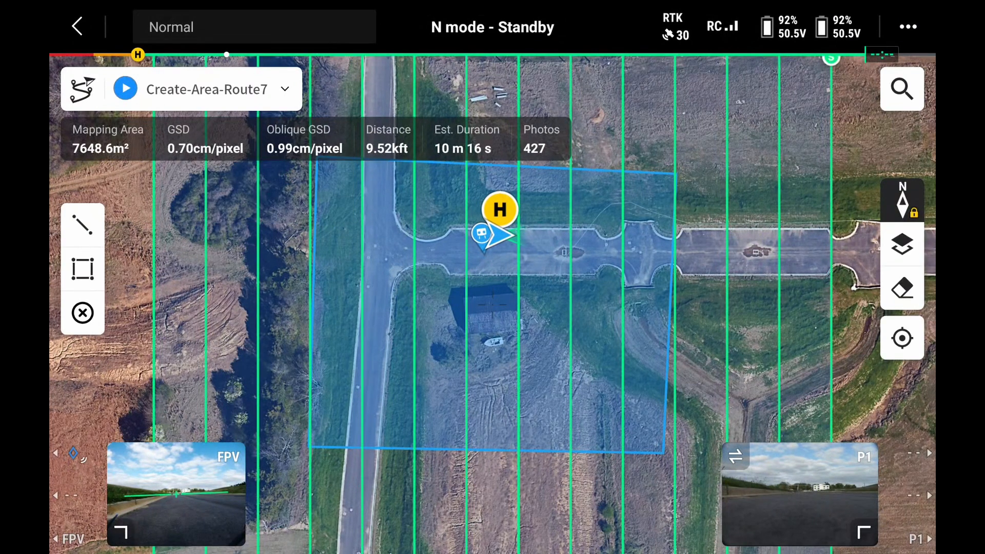
Go through the preflight check for Create-Area-Route7, upload the flight mission and start it
{"action": "left_click", "coordinate": [125, 88]}
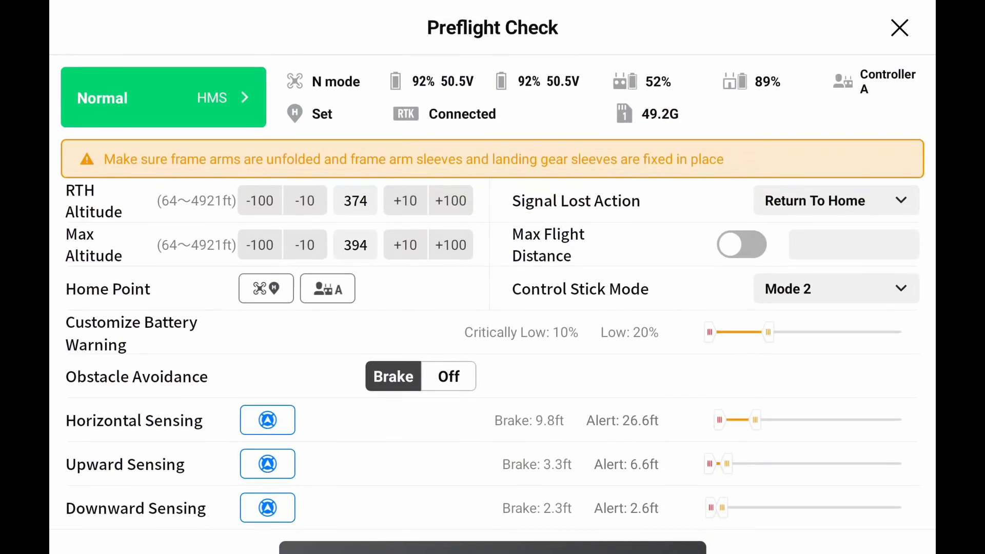
{"action": "scroll", "coordinate": [493, 300], "scroll_direction": "down", "scroll_amount": 2}
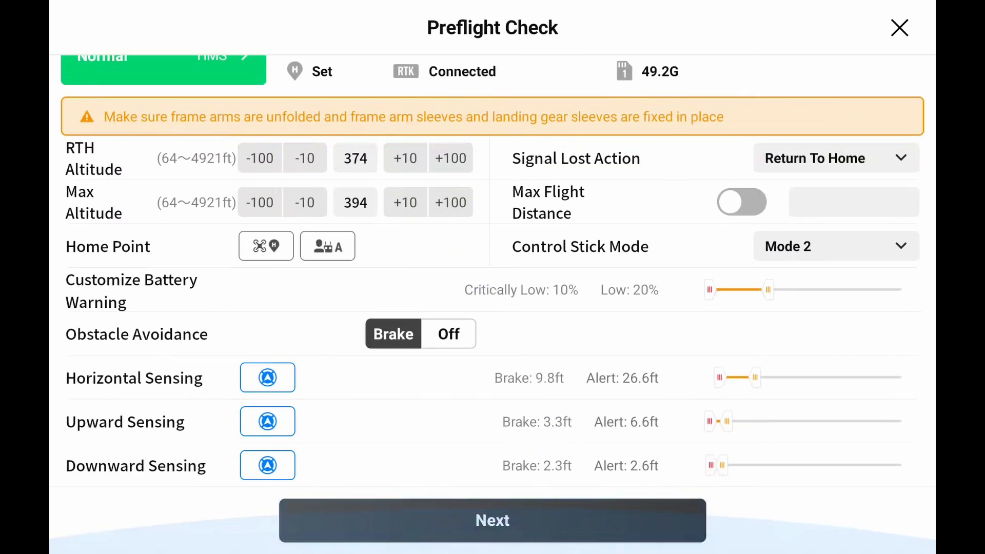
{"action": "left_click", "coordinate": [493, 518]}
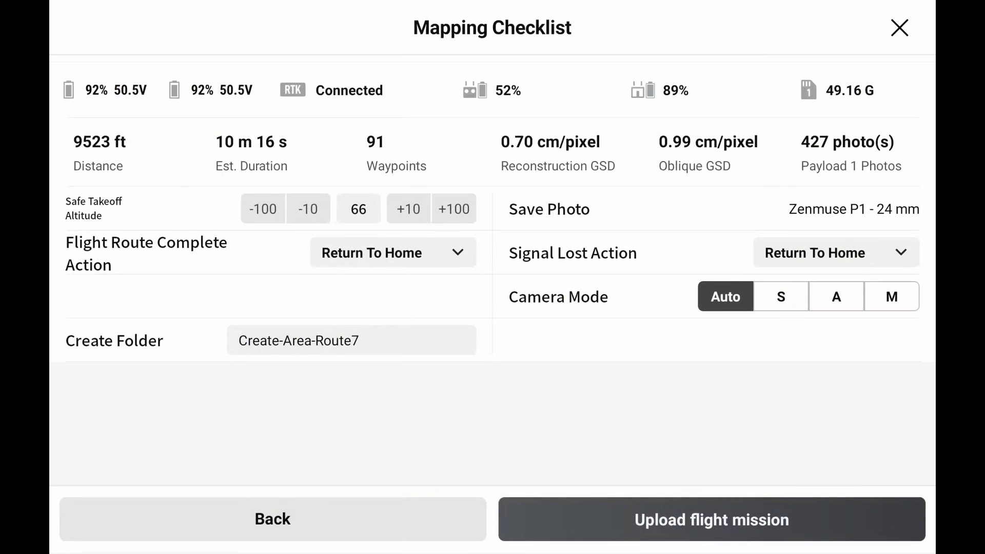
{"action": "left_click", "coordinate": [712, 519]}
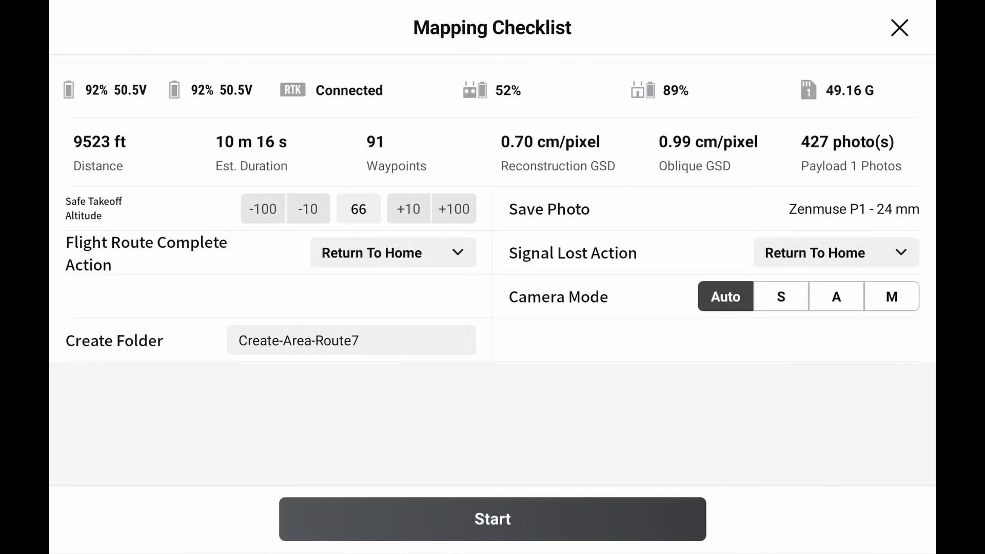
{"action": "left_click", "coordinate": [492, 519]}
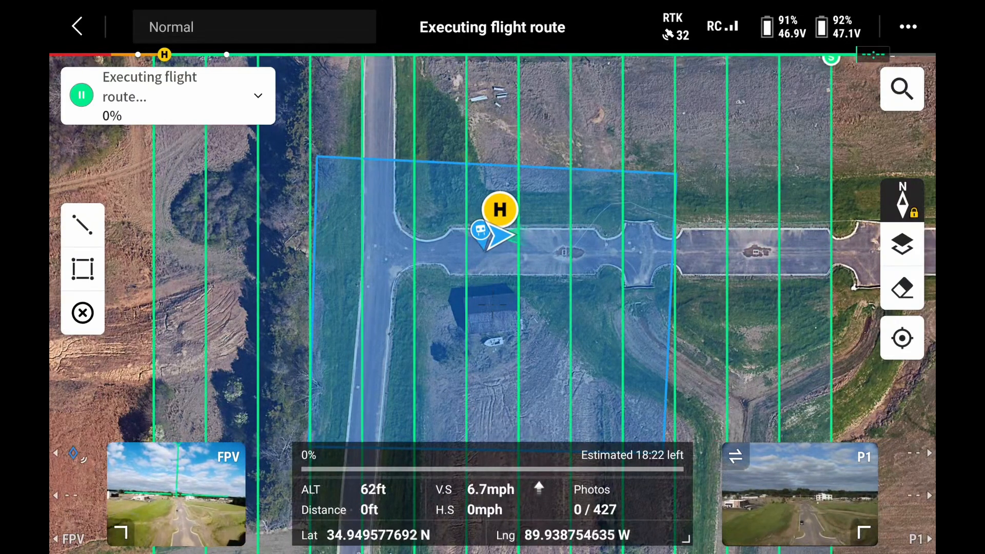
Follow the flight's progress along the mapping route on the map and in the FPV and P1 camera views
{"action": "scroll", "coordinate": [464, 279], "scroll_direction": "down", "scroll_amount": 5}
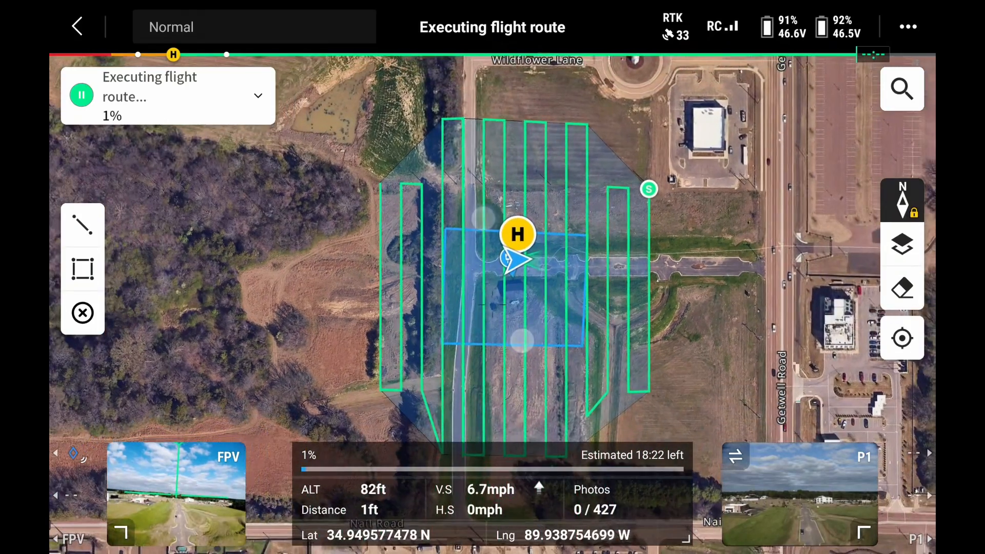
{"action": "left_click_drag", "start_coordinate": [252, 338], "coordinate": [323, 255]}
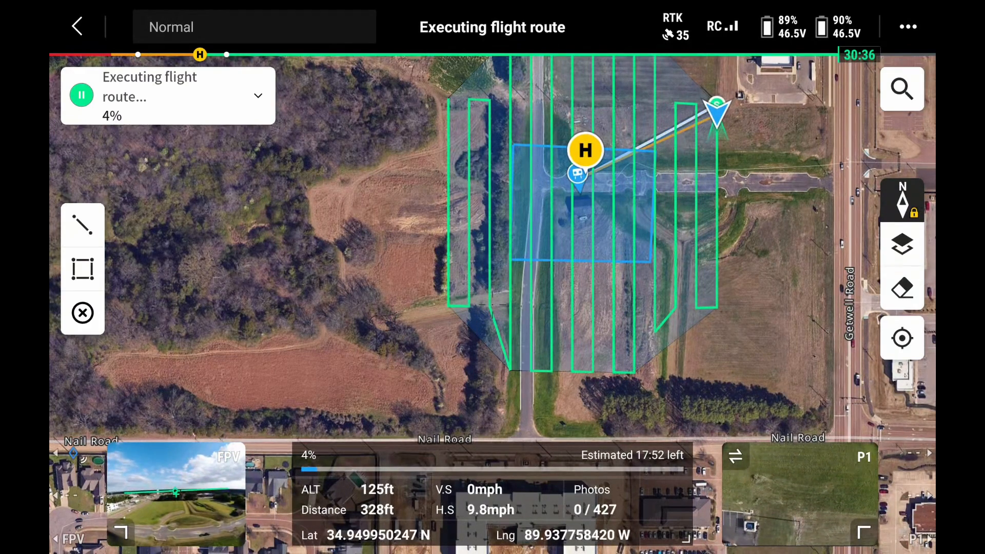
{"action": "left_click", "coordinate": [176, 494]}
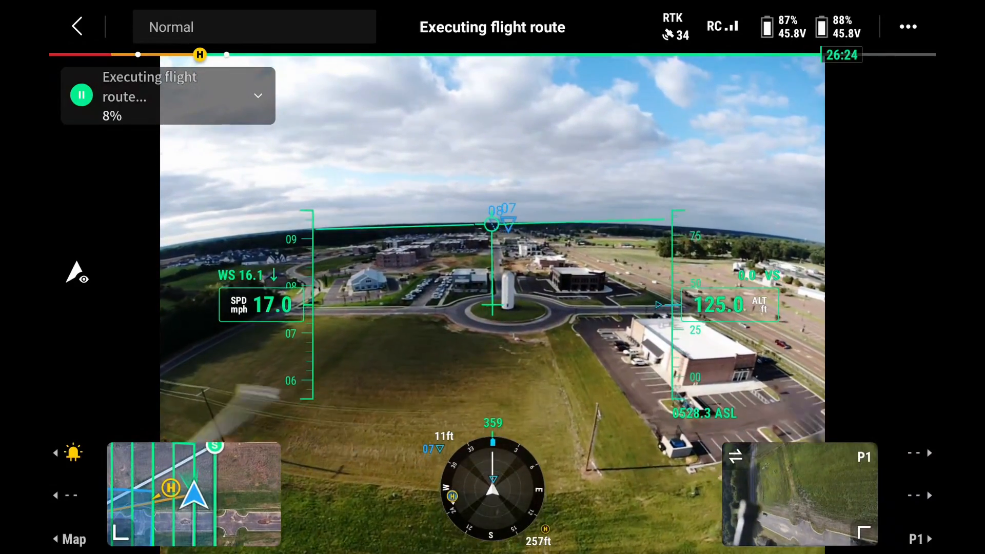
{"action": "left_click", "coordinate": [800, 494]}
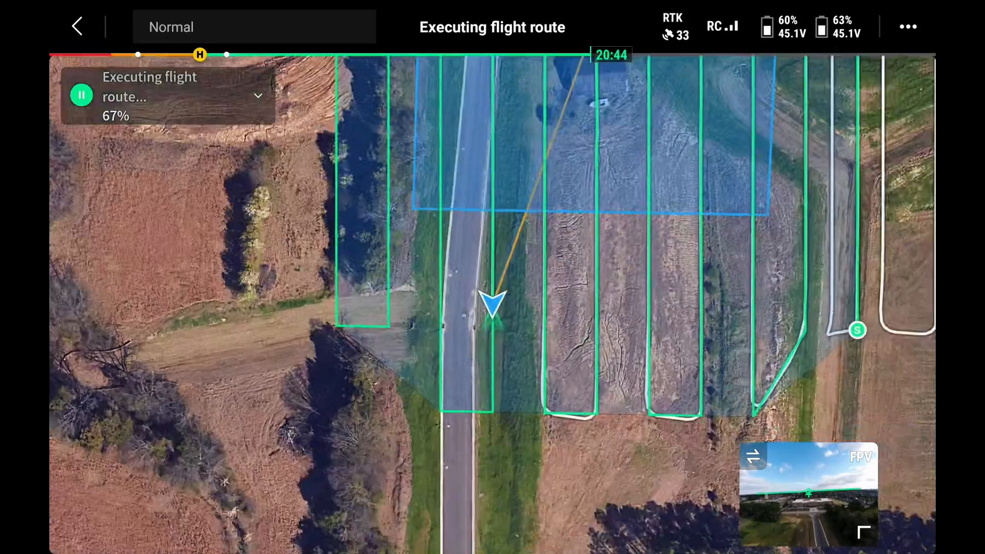
{"action": "scroll", "coordinate": [486, 324], "scroll_direction": "down", "scroll_amount": 3}
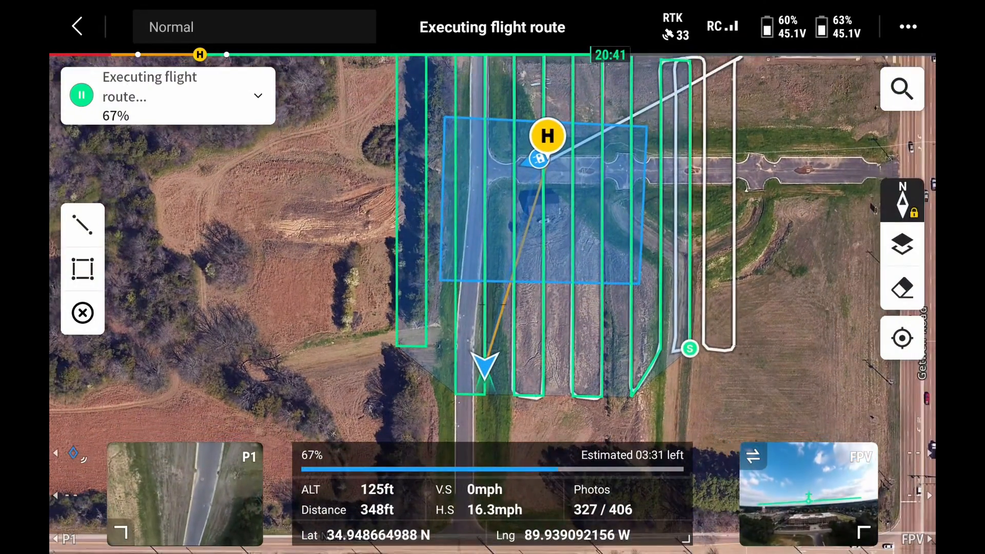
{"action": "left_click_drag", "start_coordinate": [276, 289], "coordinate": [280, 308]}
{"action": "scroll", "coordinate": [313, 293], "scroll_direction": "down", "scroll_amount": 5}
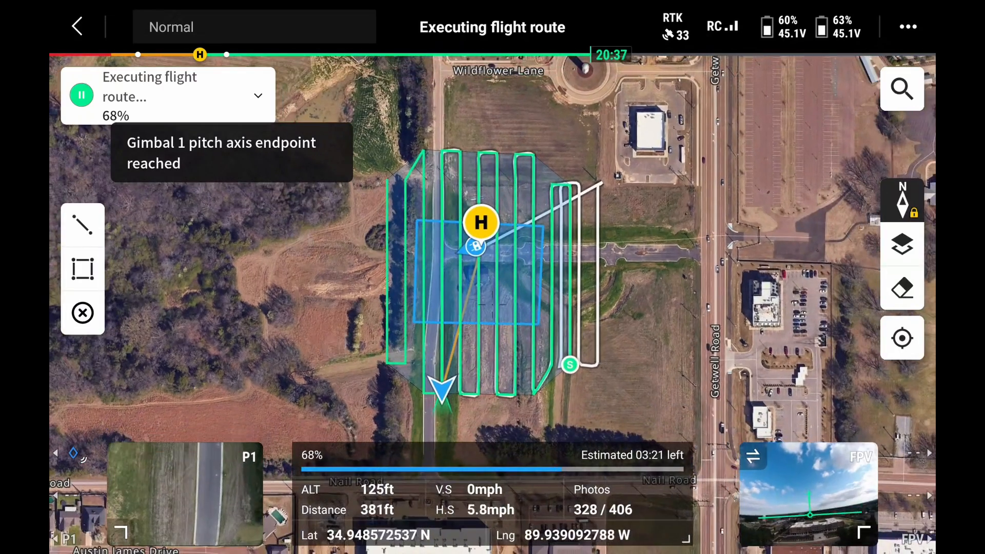
{"action": "left_click_drag", "start_coordinate": [292, 334], "coordinate": [337, 293]}
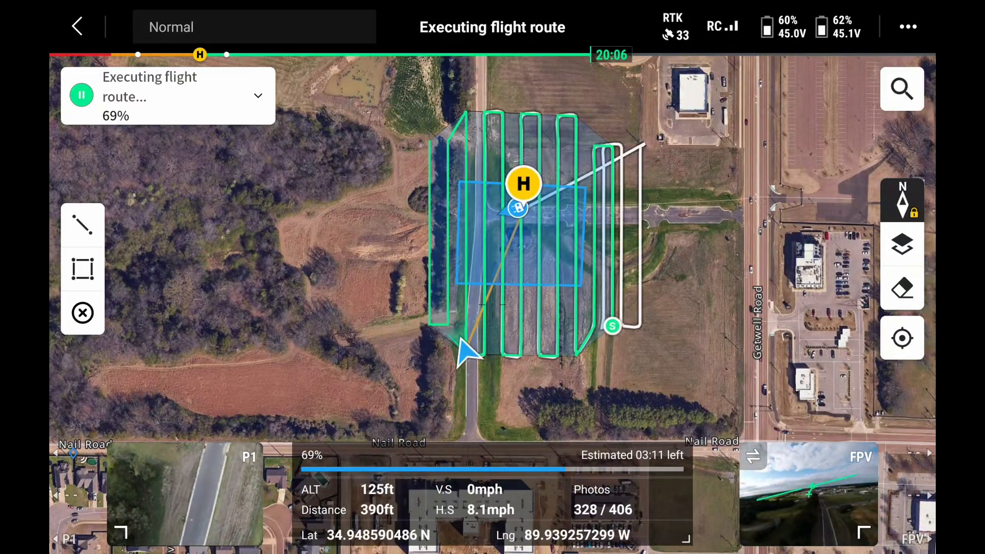
Enlarge the P1 camera view and start timed shooting at the 2-second interval
{"action": "left_click", "coordinate": [185, 492]}
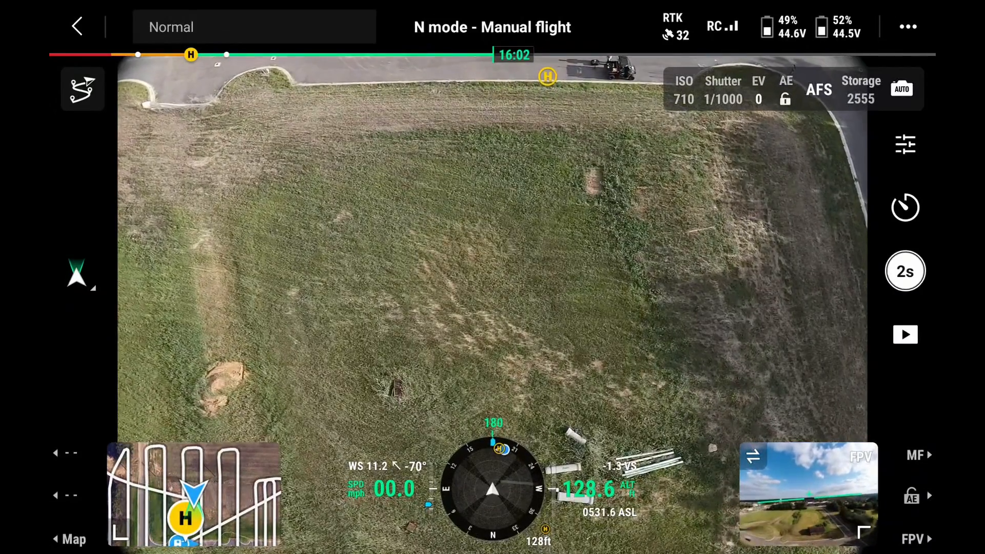
{"action": "left_click", "coordinate": [905, 271]}
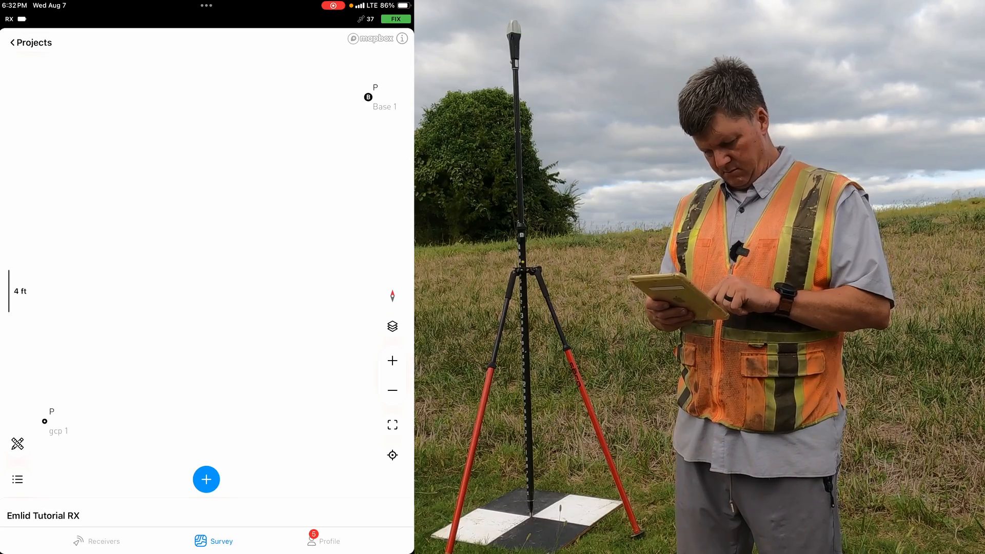
Add point gcp 2 to the Emlid Tutorial RX survey project, check the averaging settings and start its measurement
{"action": "left_click", "coordinate": [207, 479]}
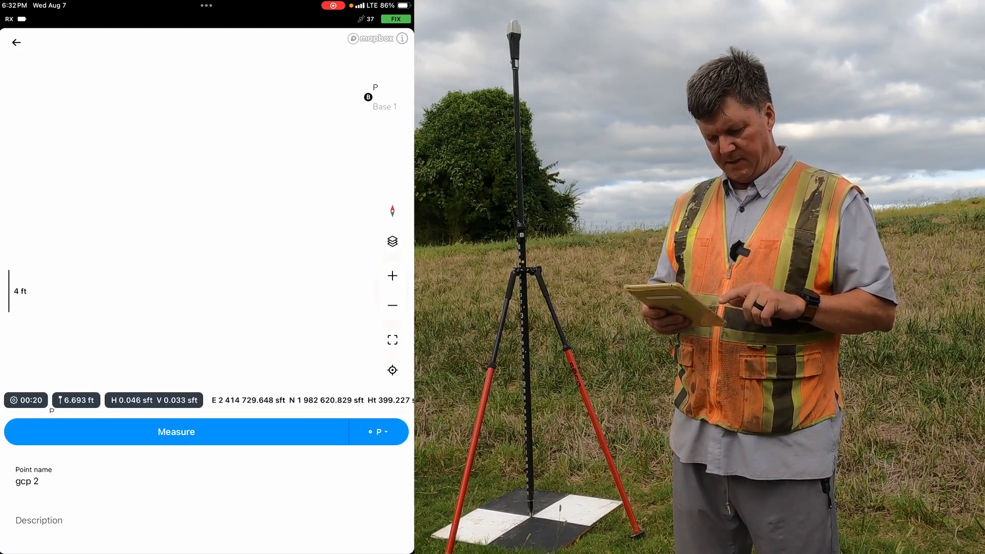
{"action": "left_click", "coordinate": [26, 400]}
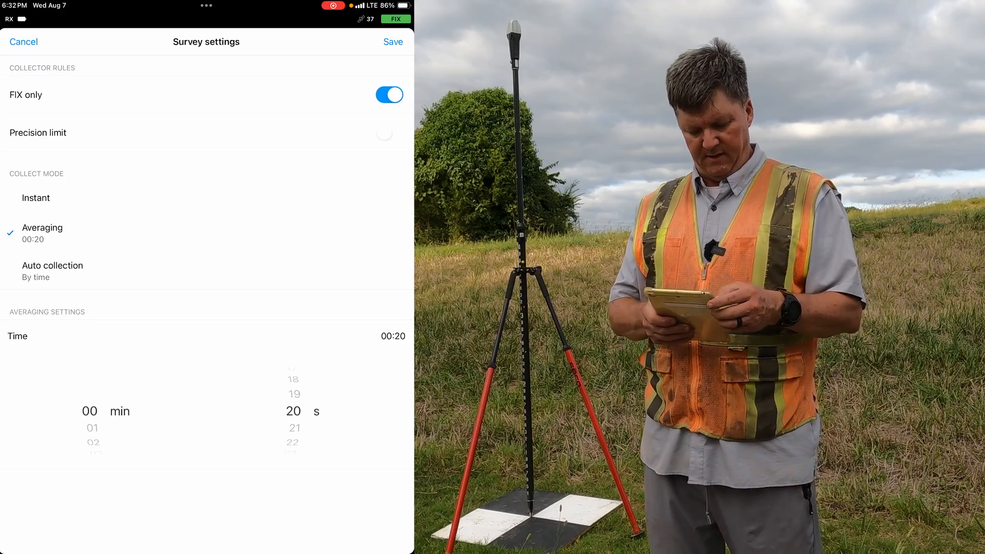
{"action": "left_click", "coordinate": [23, 42]}
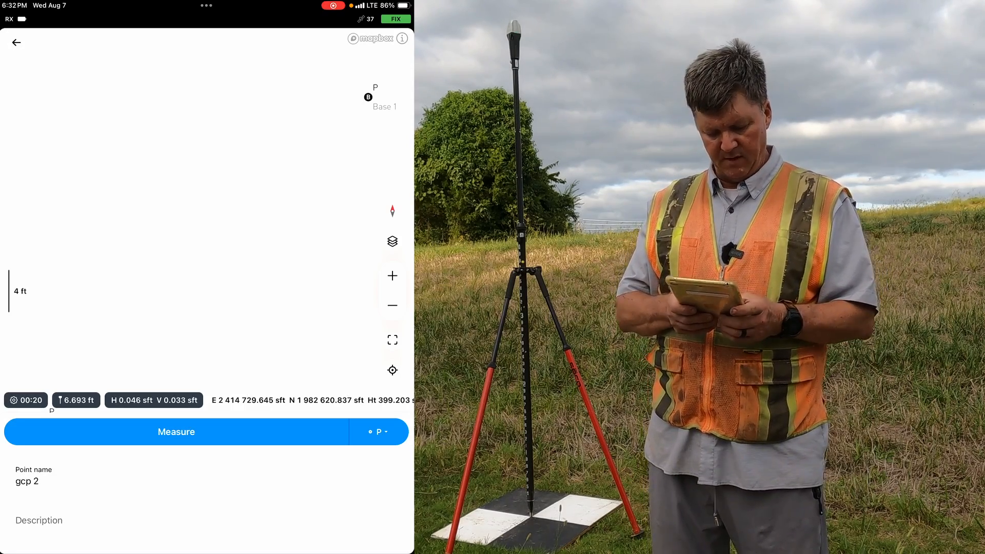
{"action": "left_click", "coordinate": [176, 431]}
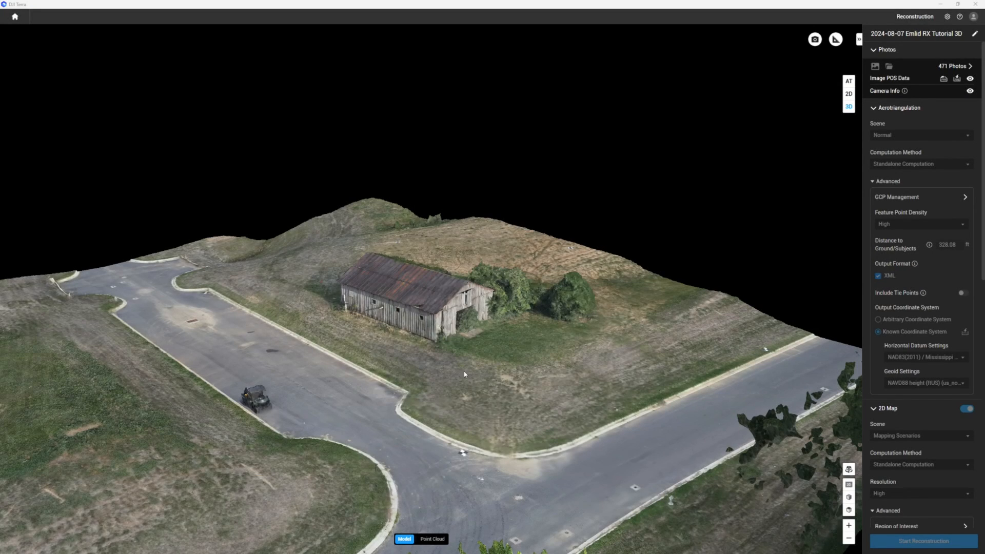
Examine the barn's long windowed wall and roof edge up close in the DJI Terra 3D model
{"action": "scroll", "coordinate": [428, 340], "scroll_direction": "up", "scroll_amount": 2}
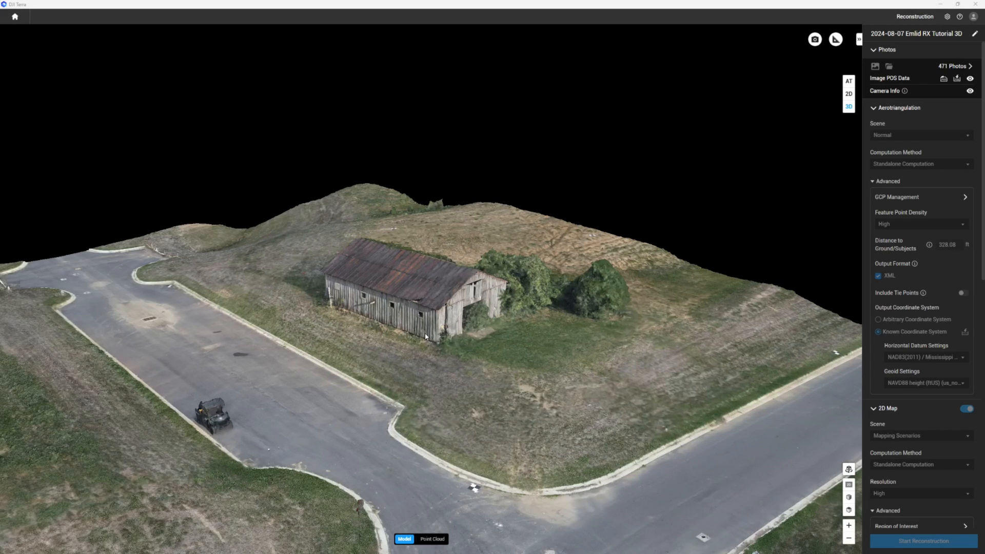
{"action": "scroll", "coordinate": [425, 338], "scroll_direction": "up", "scroll_amount": 2}
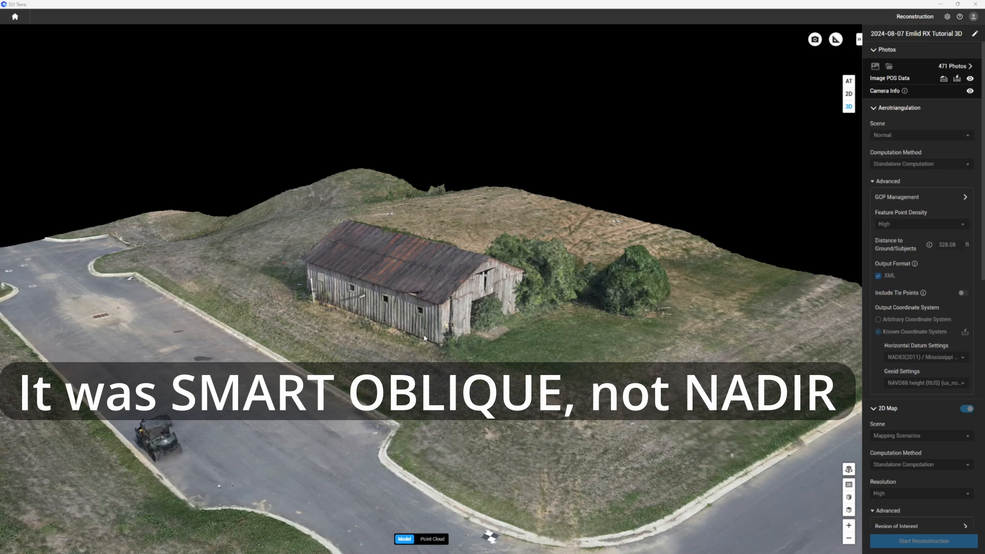
{"action": "scroll", "coordinate": [419, 333], "scroll_direction": "up", "scroll_amount": 5}
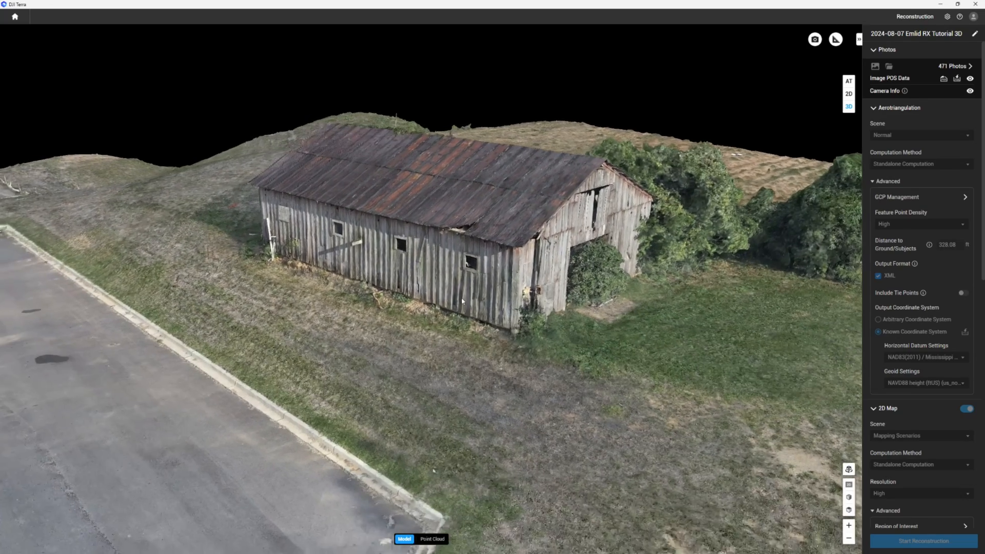
{"action": "left_click_drag", "start_coordinate": [461, 302], "coordinate": [501, 301]}
{"action": "middle_click_drag", "start_coordinate": [500, 301], "coordinate": [461, 269]}
{"action": "left_click_drag", "start_coordinate": [594, 275], "coordinate": [435, 284]}
{"action": "middle_click_drag", "start_coordinate": [436, 284], "coordinate": [697, 290]}
{"action": "middle_click_drag", "start_coordinate": [437, 306], "coordinate": [610, 253]}
{"action": "scroll", "coordinate": [420, 289], "scroll_direction": "up", "scroll_amount": 5}
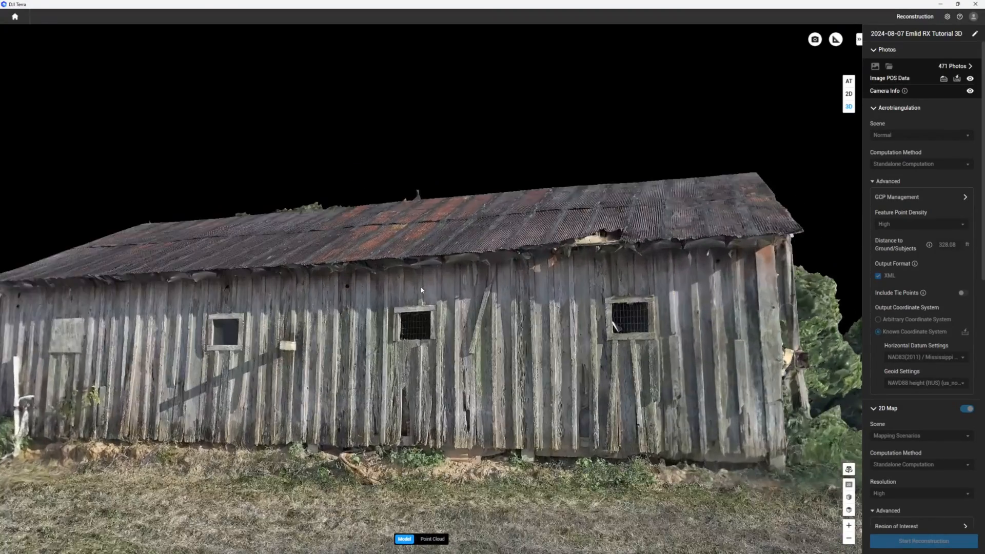
{"action": "mouse_move", "coordinate": [420, 289]}
{"action": "middle_mouse_down"}
{"action": "mouse_move", "coordinate": [402, 239]}
{"action": "mouse_move", "coordinate": [401, 252]}
{"action": "middle_mouse_up"}
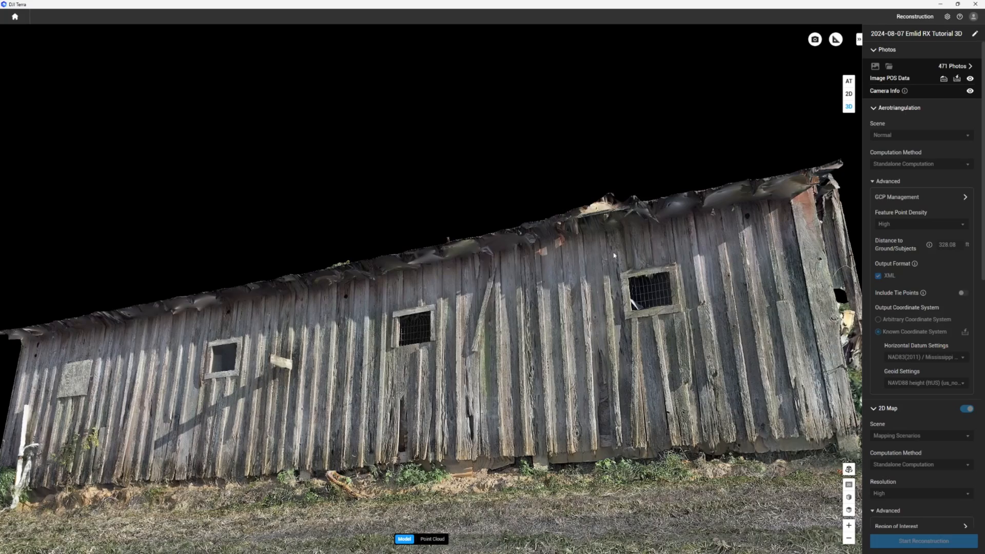
{"action": "mouse_move", "coordinate": [498, 306]}
{"action": "middle_mouse_down"}
{"action": "mouse_move", "coordinate": [521, 420]}
{"action": "mouse_move", "coordinate": [560, 399]}
{"action": "middle_mouse_up"}
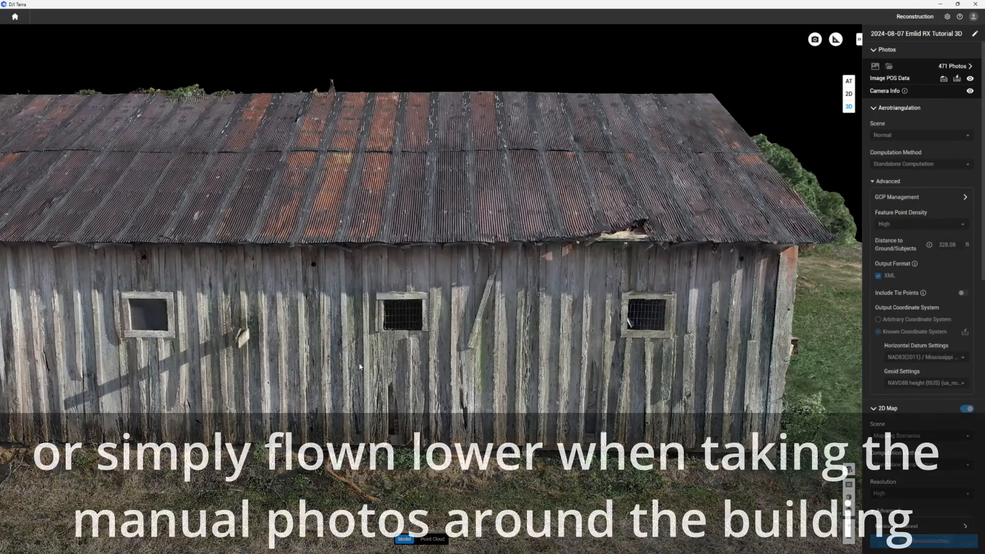
Examine the barn's gable end with the open doorway and the trees beside it in the 3D model
{"action": "middle_click_drag", "start_coordinate": [569, 310], "coordinate": [445, 329]}
{"action": "scroll", "coordinate": [445, 329], "scroll_direction": "down", "scroll_amount": 4}
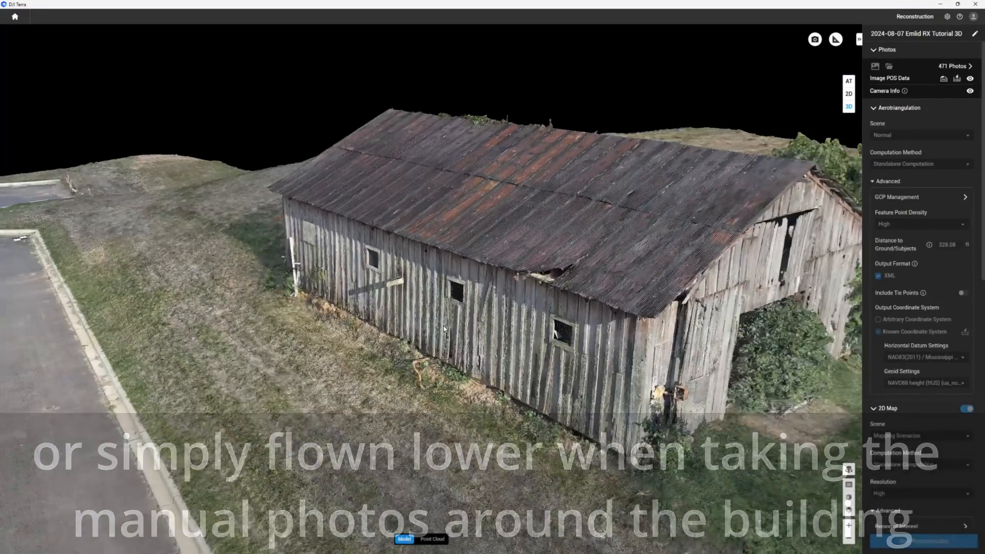
{"action": "scroll", "coordinate": [445, 328], "scroll_direction": "down", "scroll_amount": 3}
{"action": "middle_click_drag", "start_coordinate": [599, 324], "coordinate": [492, 312]}
{"action": "left_click_drag", "start_coordinate": [714, 307], "coordinate": [456, 307]}
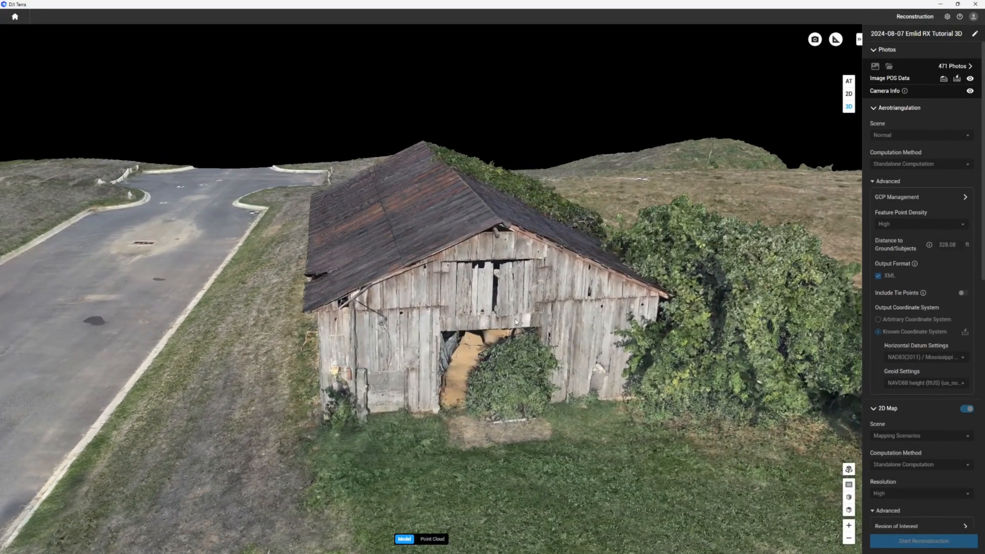
{"action": "scroll", "coordinate": [516, 322], "scroll_direction": "up", "scroll_amount": 5}
{"action": "scroll", "coordinate": [515, 323], "scroll_direction": "down", "scroll_amount": 3}
Examine the far side of the barn, including the vine-covered roof and the gable with the wooden gate
{"action": "left_click_drag", "start_coordinate": [631, 344], "coordinate": [599, 335]}
{"action": "mouse_move", "coordinate": [598, 336]}
{"action": "middle_mouse_down"}
{"action": "mouse_move", "coordinate": [467, 326]}
{"action": "mouse_move", "coordinate": [465, 338]}
{"action": "middle_mouse_up"}
{"action": "middle_click_drag", "start_coordinate": [655, 330], "coordinate": [222, 221]}
{"action": "middle_click_drag", "start_coordinate": [549, 291], "coordinate": [406, 276]}
{"action": "mouse_move", "coordinate": [488, 352]}
{"action": "middle_mouse_down"}
{"action": "mouse_move", "coordinate": [451, 317]}
{"action": "mouse_move", "coordinate": [478, 363]}
{"action": "mouse_move", "coordinate": [481, 315]}
{"action": "mouse_move", "coordinate": [463, 338]}
{"action": "middle_mouse_up"}
{"action": "scroll", "coordinate": [464, 341], "scroll_direction": "down", "scroll_amount": 3}
{"action": "mouse_move", "coordinate": [722, 368]}
{"action": "middle_mouse_down"}
{"action": "mouse_move", "coordinate": [775, 350]}
{"action": "mouse_move", "coordinate": [509, 344]}
{"action": "middle_mouse_up"}
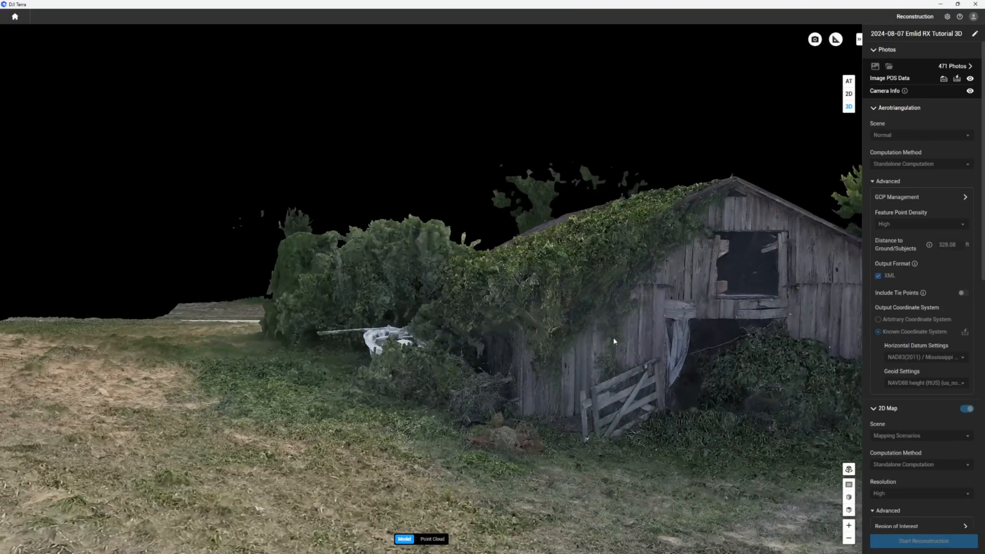
Examine the gable's upper opening, wooden gate and overgrown doorway up close in the 3D model
{"action": "scroll", "coordinate": [614, 337], "scroll_direction": "up", "scroll_amount": 2}
{"action": "mouse_move", "coordinate": [637, 337]}
{"action": "middle_mouse_down"}
{"action": "mouse_move", "coordinate": [590, 335]}
{"action": "mouse_move", "coordinate": [742, 292]}
{"action": "mouse_move", "coordinate": [675, 291]}
{"action": "middle_mouse_up"}
{"action": "left_click_drag", "start_coordinate": [750, 291], "coordinate": [462, 314]}
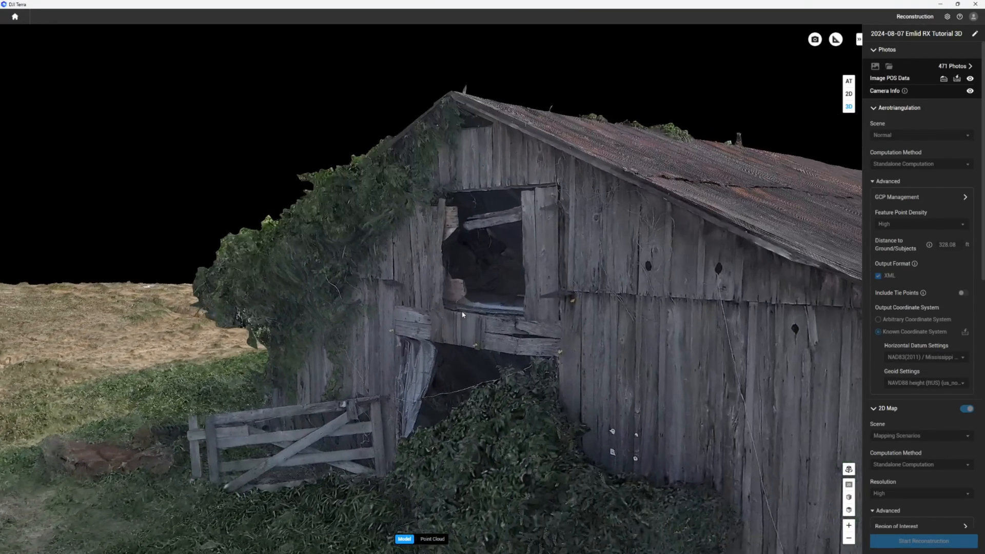
{"action": "mouse_move", "coordinate": [512, 312]}
{"action": "middle_mouse_down"}
{"action": "mouse_move", "coordinate": [537, 238]}
{"action": "mouse_move", "coordinate": [508, 279]}
{"action": "mouse_move", "coordinate": [506, 262]}
{"action": "mouse_move", "coordinate": [487, 354]}
{"action": "middle_mouse_up"}
{"action": "middle_click_drag", "start_coordinate": [638, 359], "coordinate": [686, 358]}
Examine the barn's corner with the white pipe, the rusted metal roof and the long wall, ending with a wider view
{"action": "left_click_drag", "start_coordinate": [686, 358], "coordinate": [388, 207]}
{"action": "scroll", "coordinate": [483, 253], "scroll_direction": "up", "scroll_amount": 3}
{"action": "mouse_move", "coordinate": [483, 253]}
{"action": "middle_mouse_down"}
{"action": "mouse_move", "coordinate": [498, 233]}
{"action": "mouse_move", "coordinate": [583, 277]}
{"action": "middle_mouse_up"}
{"action": "scroll", "coordinate": [563, 306], "scroll_direction": "down", "scroll_amount": 2}
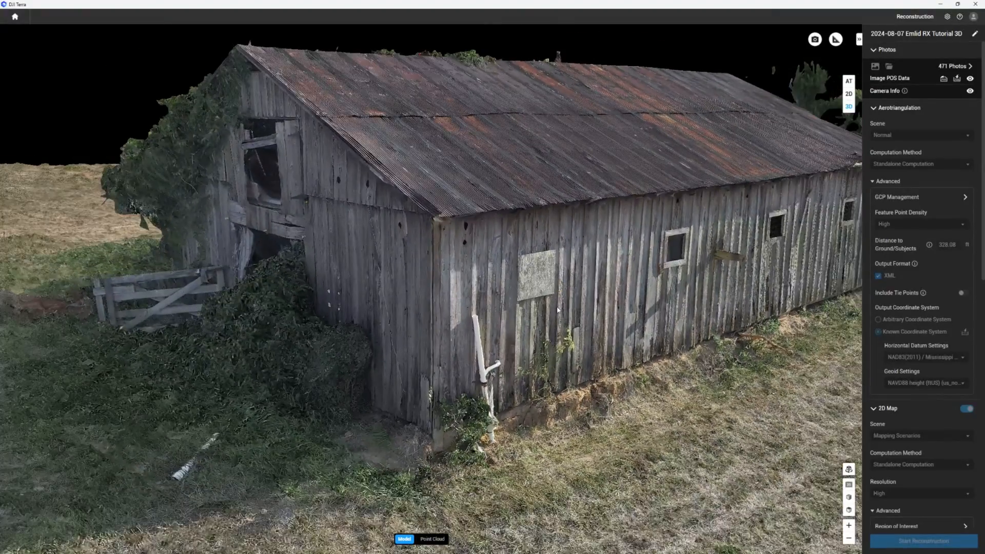
{"action": "left_click_drag", "start_coordinate": [525, 182], "coordinate": [450, 221]}
{"action": "scroll", "coordinate": [404, 205], "scroll_direction": "down", "scroll_amount": 2}
{"action": "scroll", "coordinate": [404, 205], "scroll_direction": "down", "scroll_amount": 1}
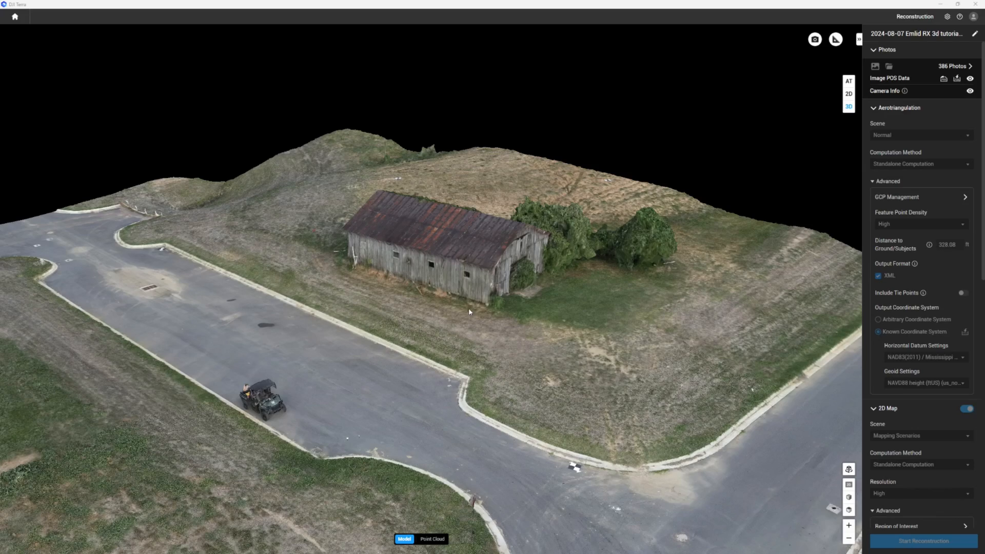
In the 386-photo oblique-only model, examine the barn's gable with the wooden gate and the adjoining roof edge up close
{"action": "scroll", "coordinate": [497, 286], "scroll_direction": "up", "scroll_amount": 3}
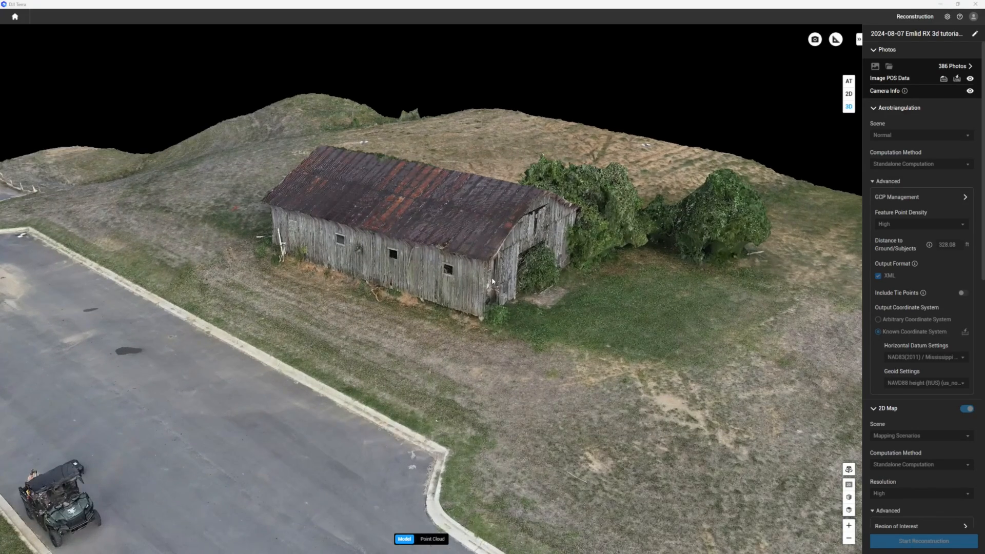
{"action": "scroll", "coordinate": [544, 254], "scroll_direction": "up", "scroll_amount": 5}
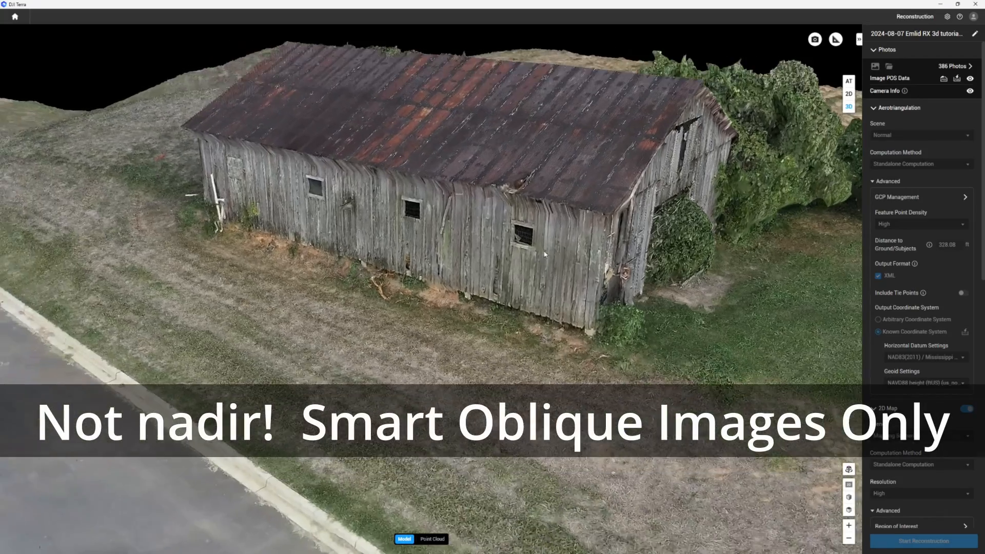
{"action": "middle_click_drag", "start_coordinate": [545, 254], "coordinate": [654, 158]}
{"action": "middle_click_drag", "start_coordinate": [199, 248], "coordinate": [550, 262]}
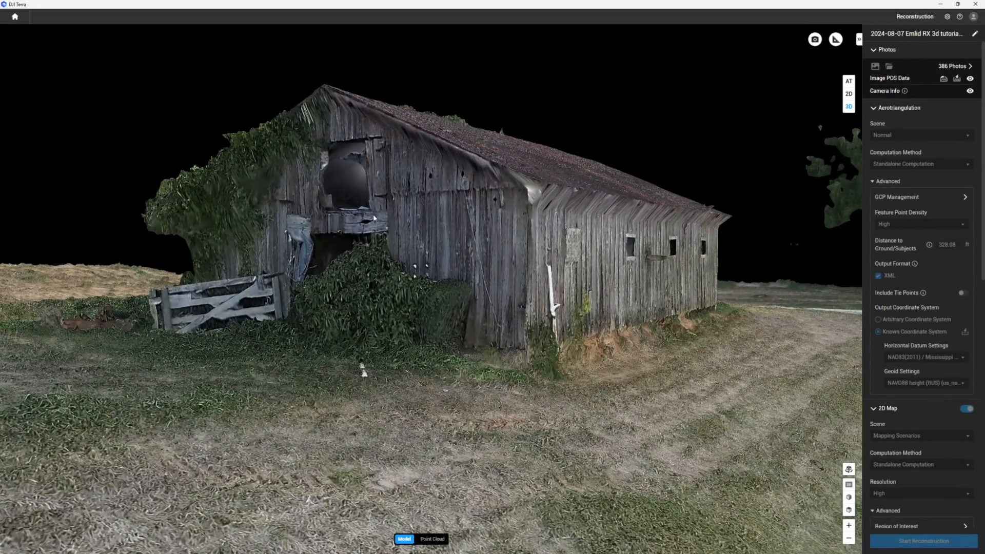
{"action": "scroll", "coordinate": [374, 218], "scroll_direction": "up", "scroll_amount": 3}
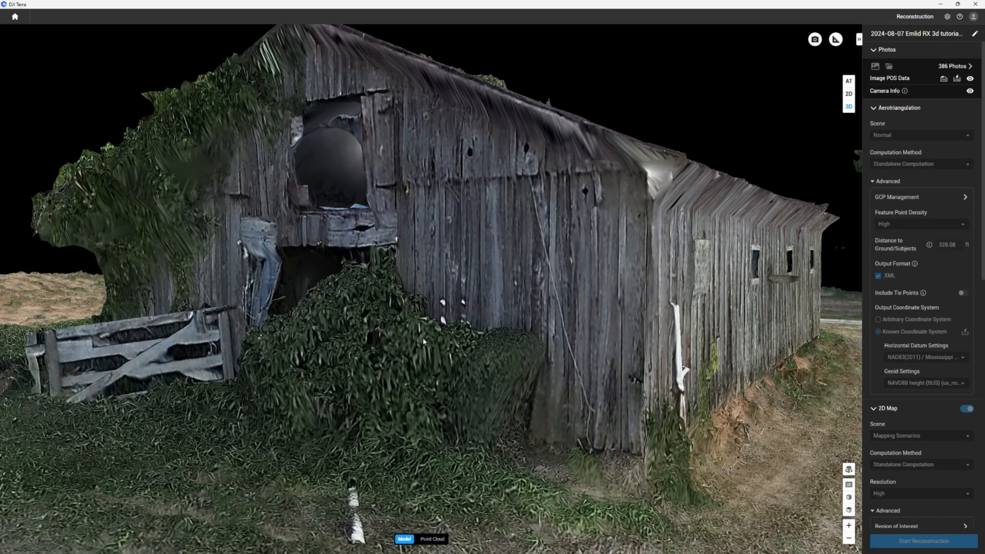
{"action": "scroll", "coordinate": [434, 356], "scroll_direction": "down", "scroll_amount": 4}
{"action": "scroll", "coordinate": [677, 298], "scroll_direction": "up", "scroll_amount": 4}
Examine the roof, the windowed long wall and the open-doorway gable in the 386-photo model from high and ground-level angles
{"action": "middle_click_drag", "start_coordinate": [522, 335], "coordinate": [382, 421]}
{"action": "scroll", "coordinate": [384, 420], "scroll_direction": "up", "scroll_amount": 1}
{"action": "scroll", "coordinate": [384, 421], "scroll_direction": "down", "scroll_amount": 5}
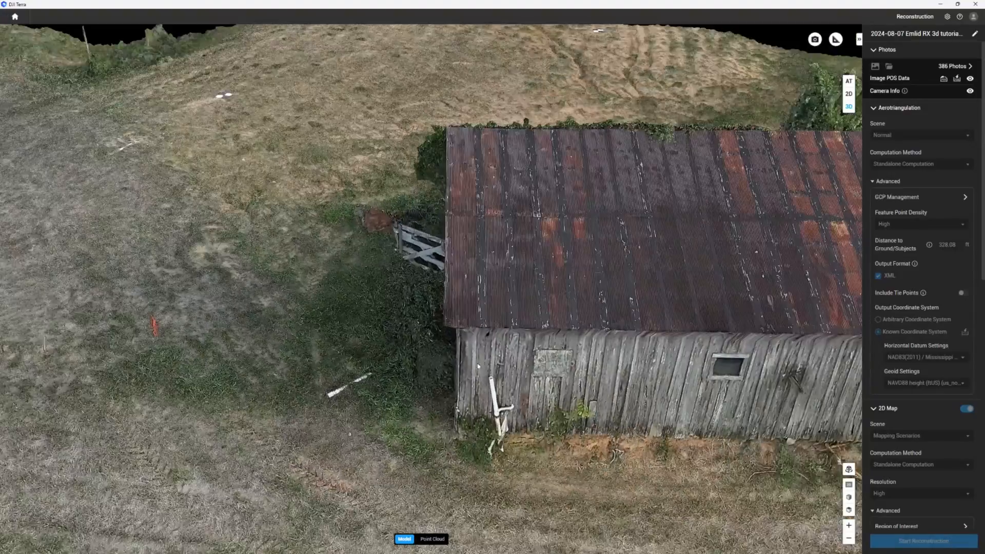
{"action": "middle_click_drag", "start_coordinate": [626, 381], "coordinate": [585, 346]}
{"action": "left_click_drag", "start_coordinate": [821, 384], "coordinate": [452, 302]}
{"action": "middle_click_drag", "start_coordinate": [451, 302], "coordinate": [352, 214]}
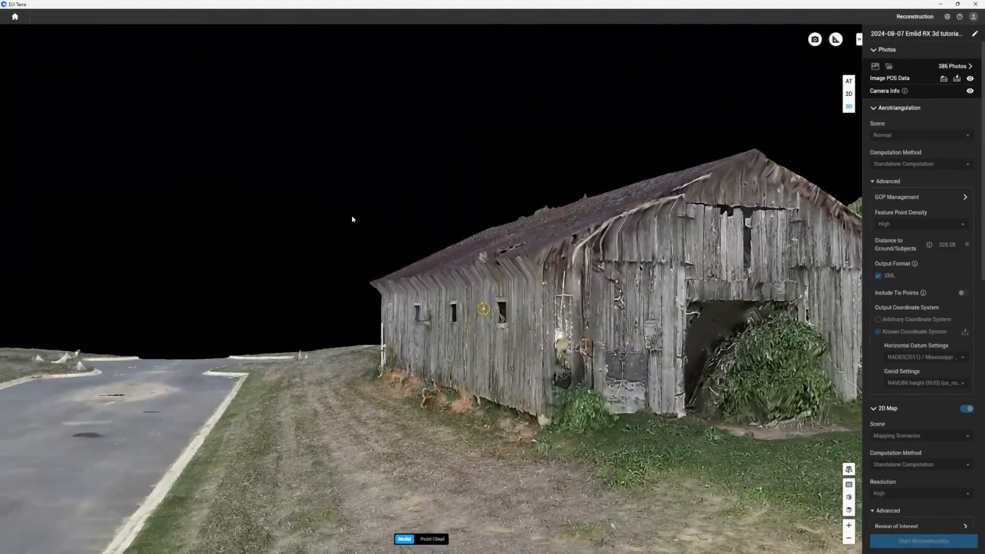
{"action": "mouse_move", "coordinate": [504, 272]}
{"action": "middle_mouse_down"}
{"action": "mouse_move", "coordinate": [621, 316]}
{"action": "mouse_move", "coordinate": [645, 354]}
{"action": "middle_mouse_up"}
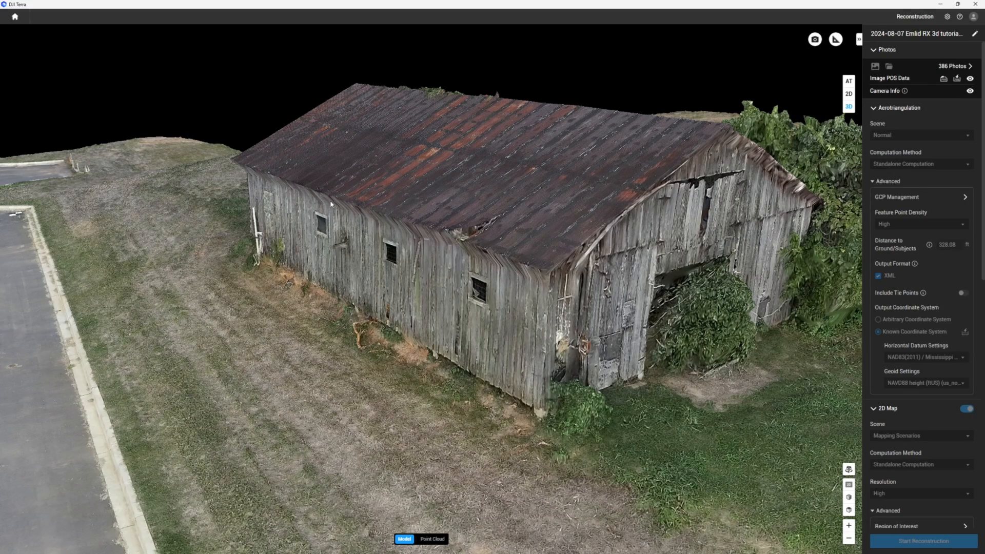
{"action": "middle_click_drag", "start_coordinate": [627, 329], "coordinate": [516, 356]}
{"action": "left_click_drag", "start_coordinate": [680, 268], "coordinate": [450, 262]}
{"action": "mouse_move", "coordinate": [450, 261]}
{"action": "middle_mouse_down"}
{"action": "mouse_move", "coordinate": [431, 163]}
{"action": "mouse_move", "coordinate": [511, 172]}
{"action": "mouse_move", "coordinate": [528, 183]}
{"action": "mouse_move", "coordinate": [515, 220]}
{"action": "middle_mouse_up"}
{"action": "scroll", "coordinate": [435, 242], "scroll_direction": "up", "scroll_amount": 3}
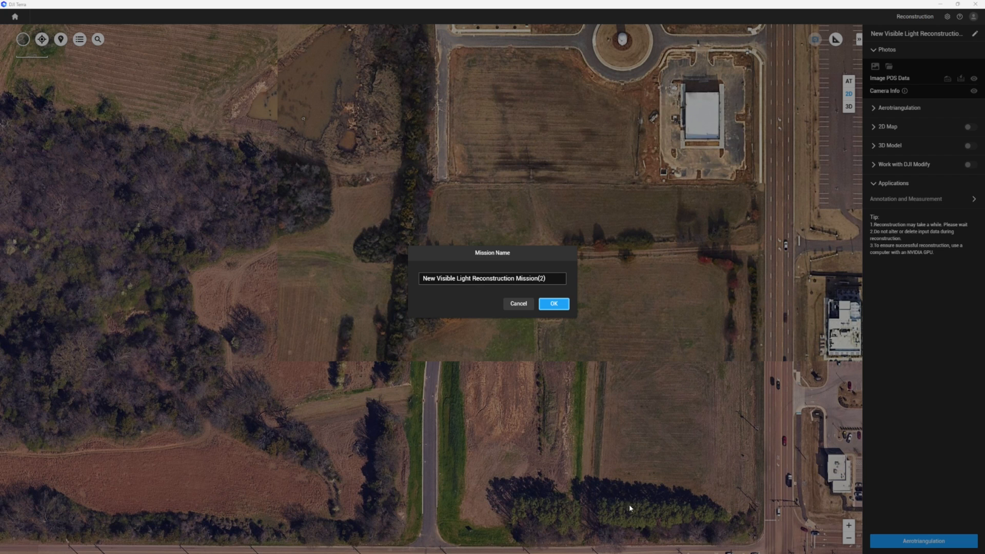
Name the new visible light reconstruction mission "How I processed the 3D Model"
{"action": "key", "text": "BackSpace"}
{"action": "key", "text": "BackSpace"}
{"action": "key", "text": "BackSpace"}
{"action": "left_click_drag", "start_coordinate": [553, 279], "coordinate": [377, 266]}
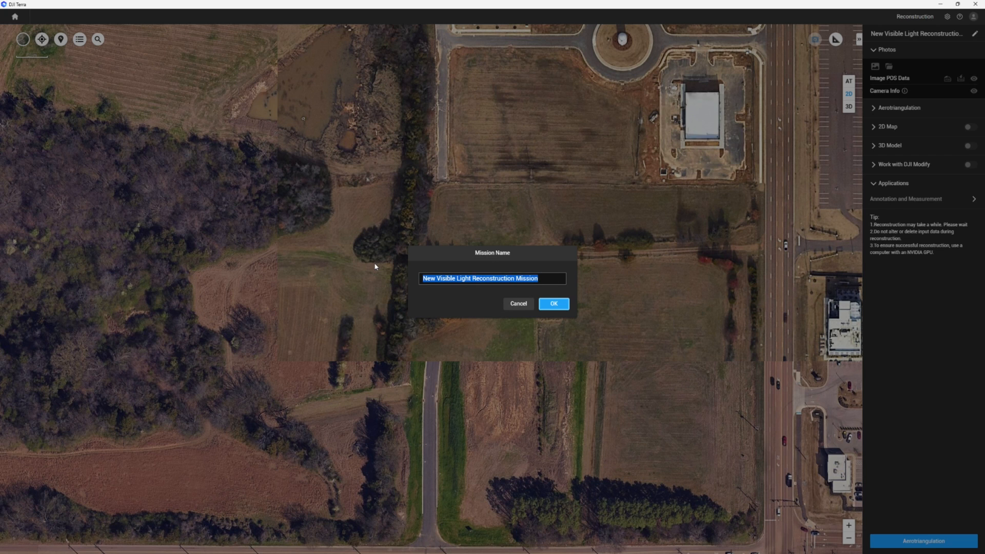
{"action": "type", "text": "How I processed the 3D Model"}
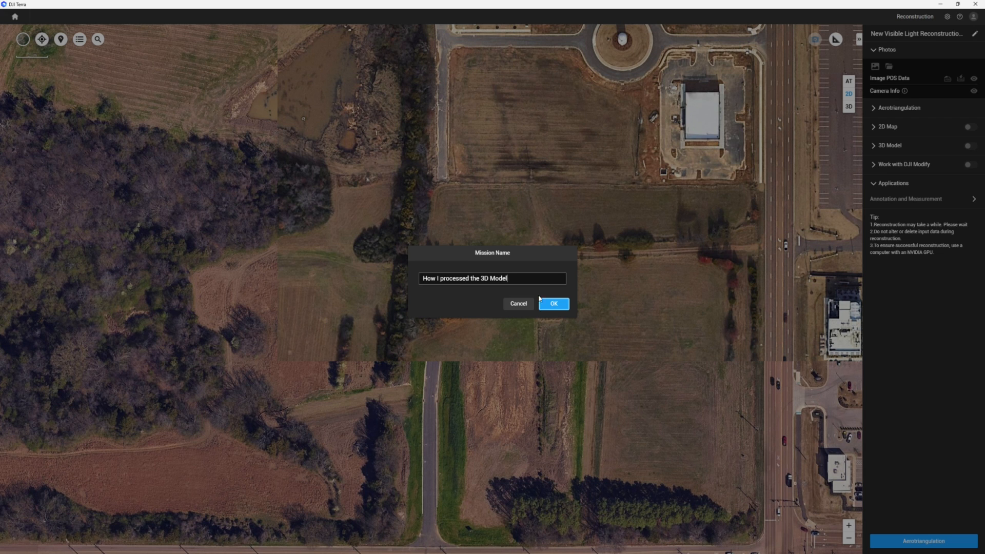
{"action": "left_click", "coordinate": [553, 305]}
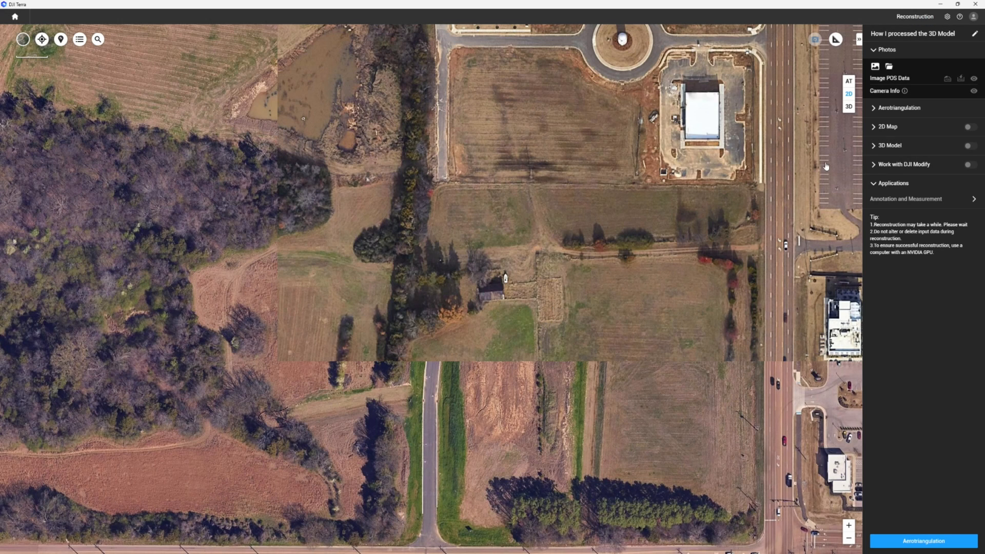
{"action": "left_click", "coordinate": [890, 70]}
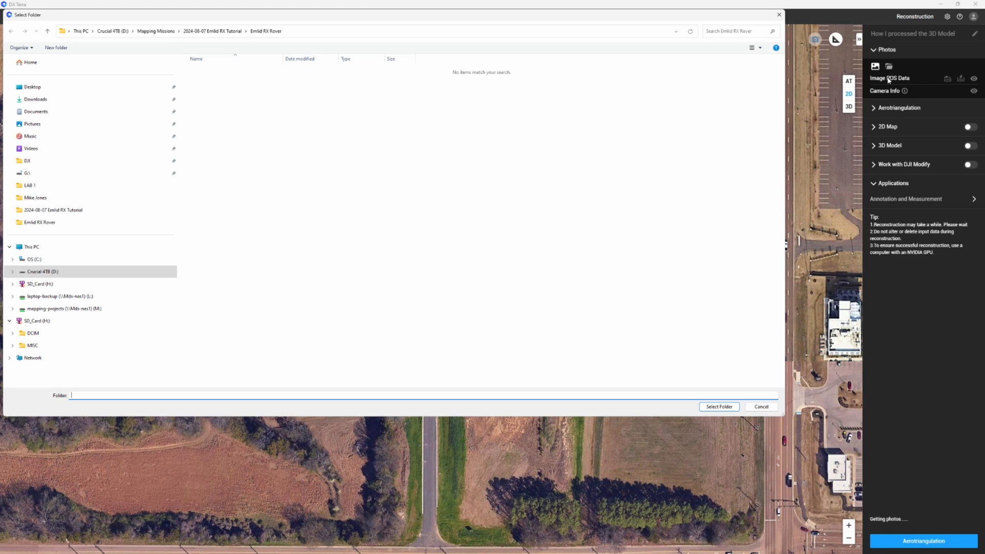
{"action": "left_click", "coordinate": [203, 32]}
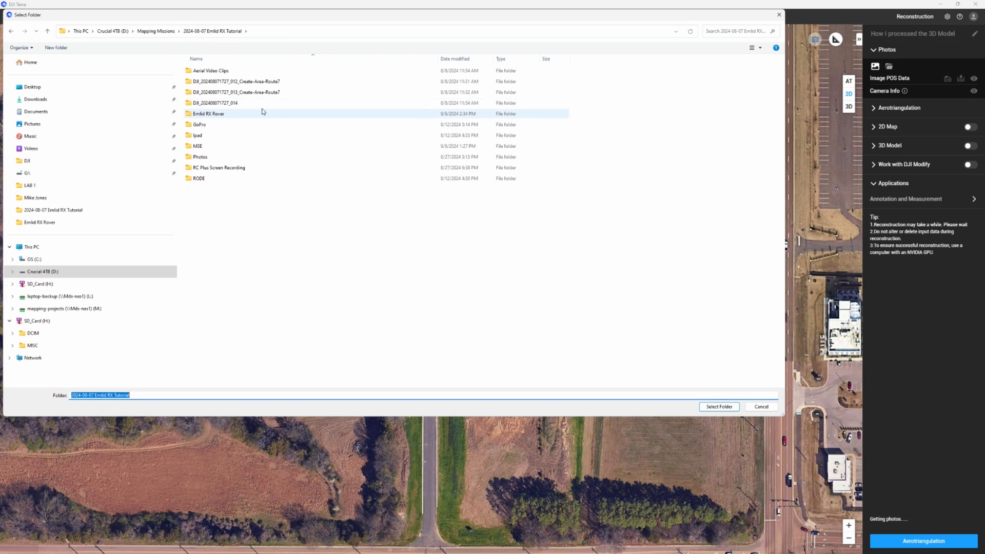
{"action": "left_click", "coordinate": [258, 82]}
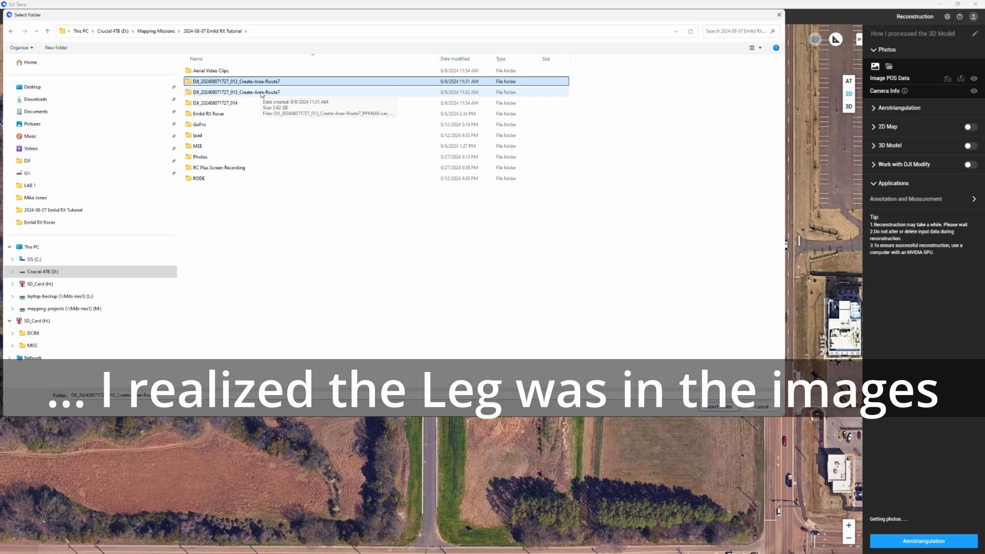
{"action": "left_click", "coordinate": [262, 92]}
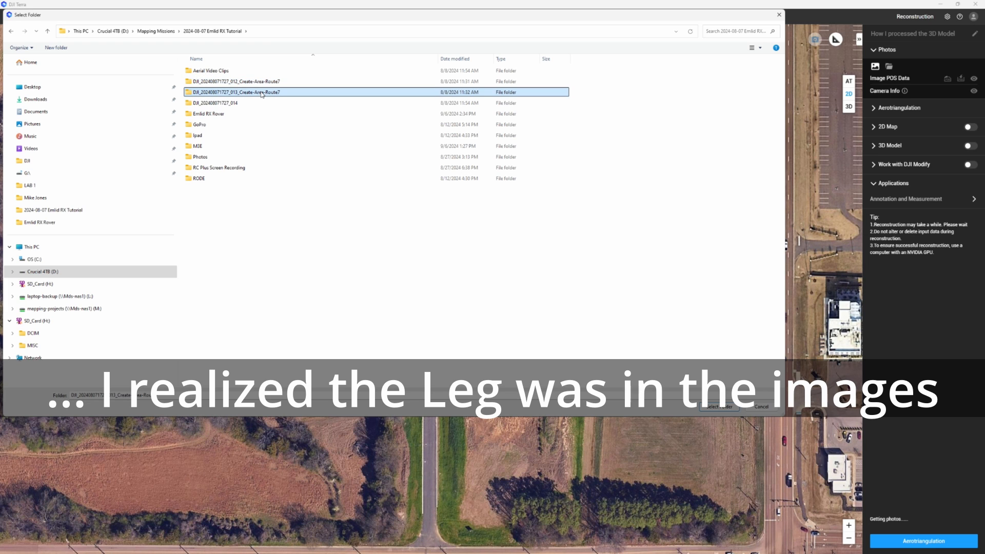
{"action": "double_click", "coordinate": [245, 94]}
{"action": "left_click", "coordinate": [720, 407]}
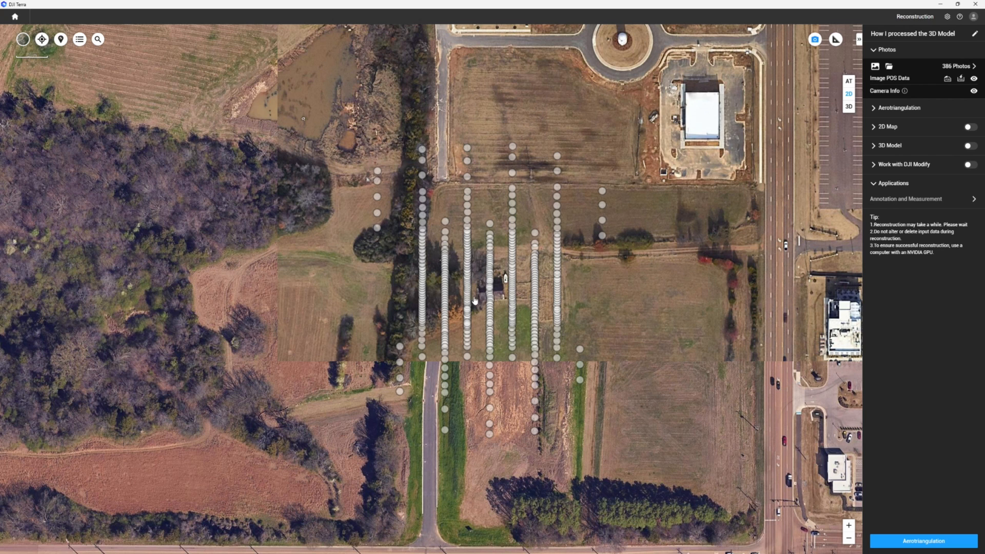
{"action": "left_click", "coordinate": [889, 66]}
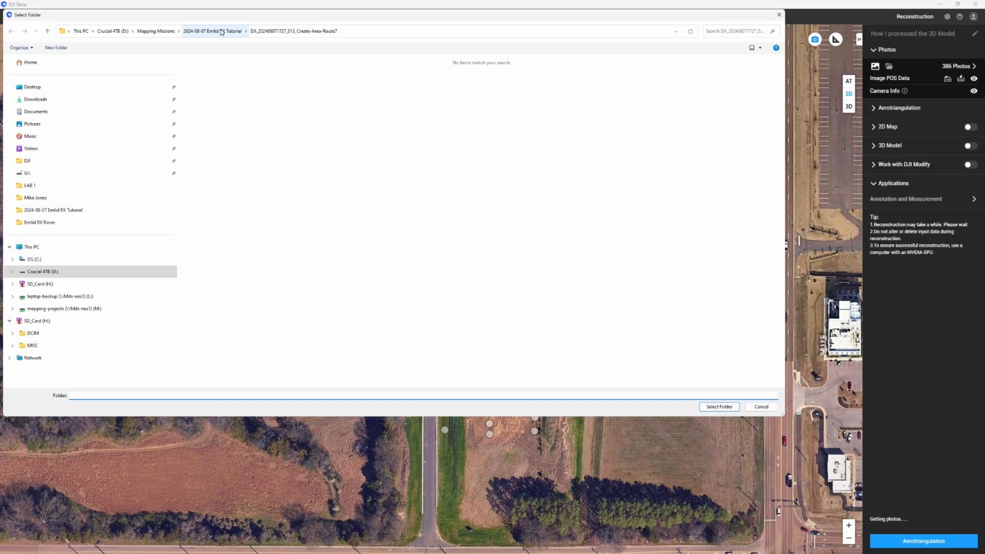
{"action": "left_click", "coordinate": [719, 406]}
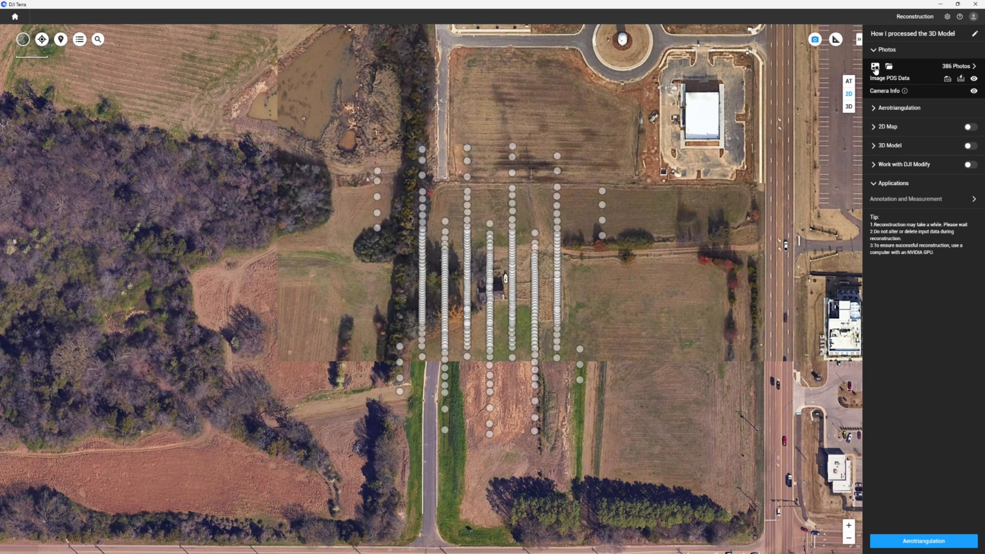
{"action": "left_click", "coordinate": [876, 67]}
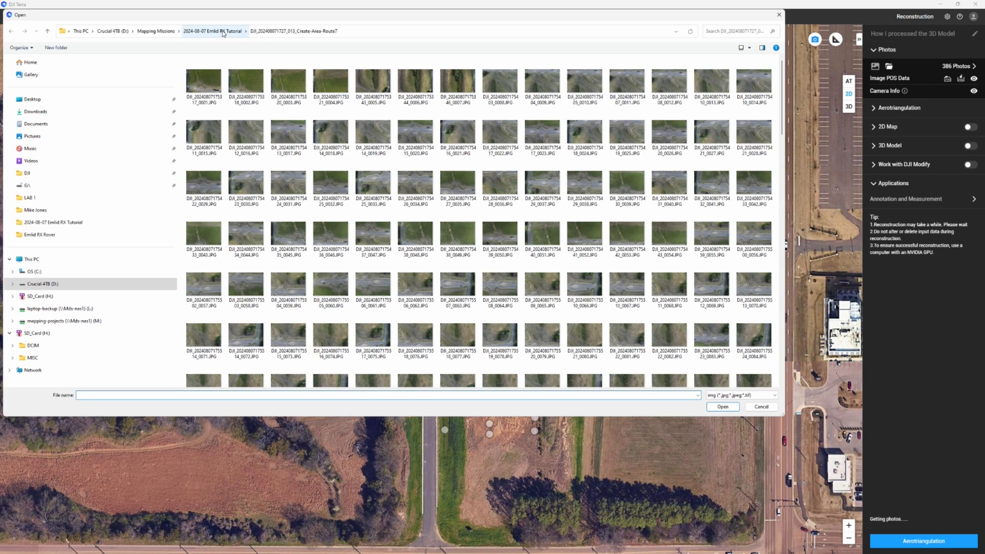
{"action": "left_click", "coordinate": [214, 31]}
{"action": "double_click", "coordinate": [256, 103]}
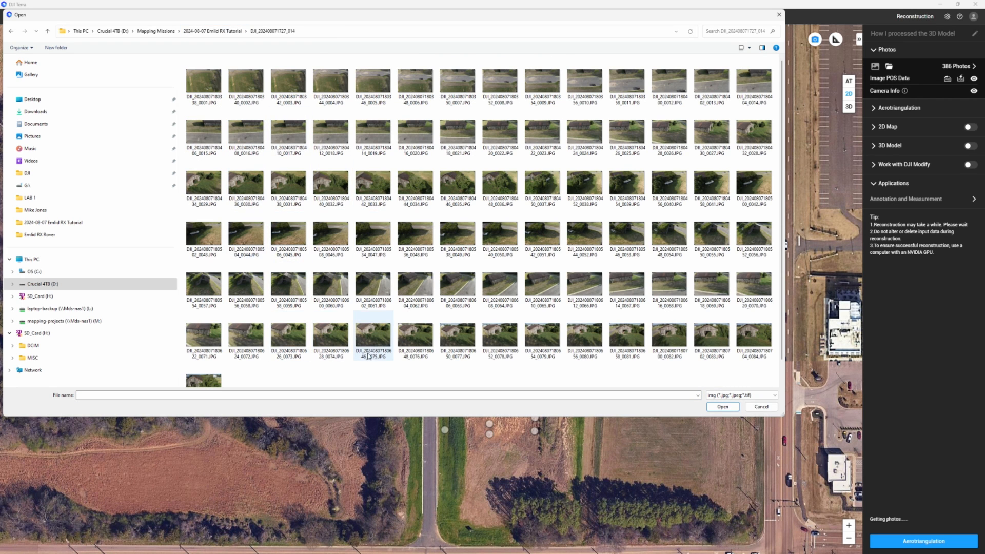
{"action": "right_click", "coordinate": [368, 375]}
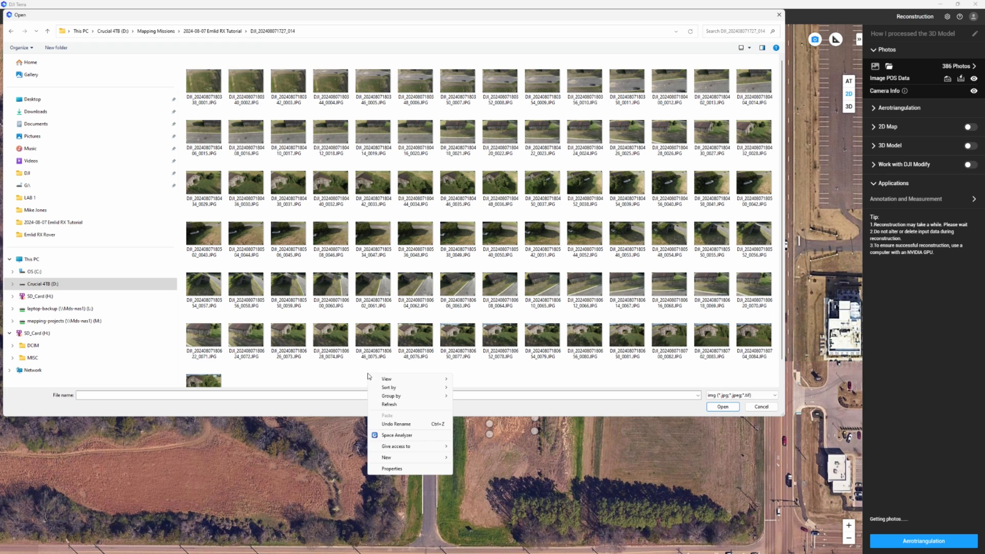
{"action": "mouse_move", "coordinate": [401, 381]}
{"action": "left_click", "coordinate": [472, 380]}
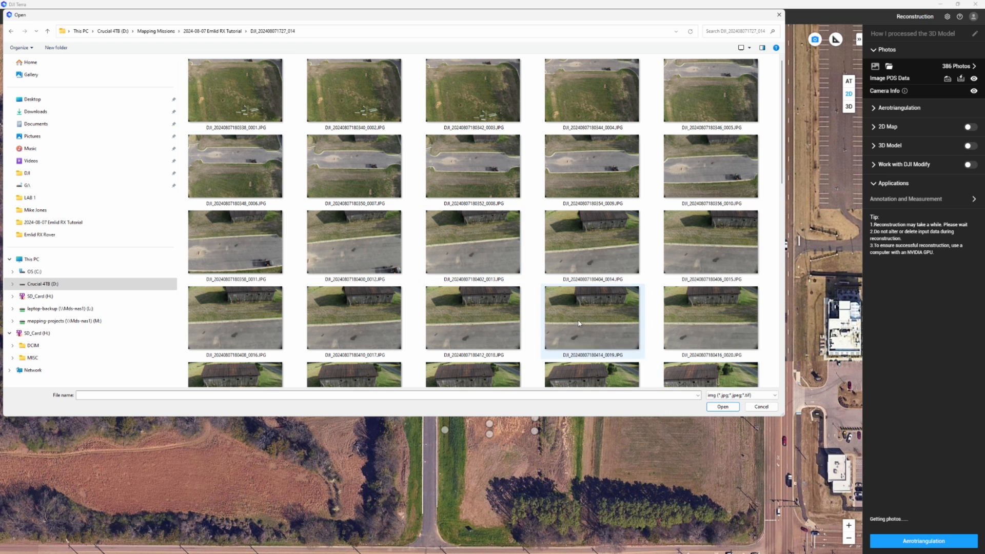
{"action": "scroll", "coordinate": [482, 308], "scroll_direction": "down", "scroll_amount": 3}
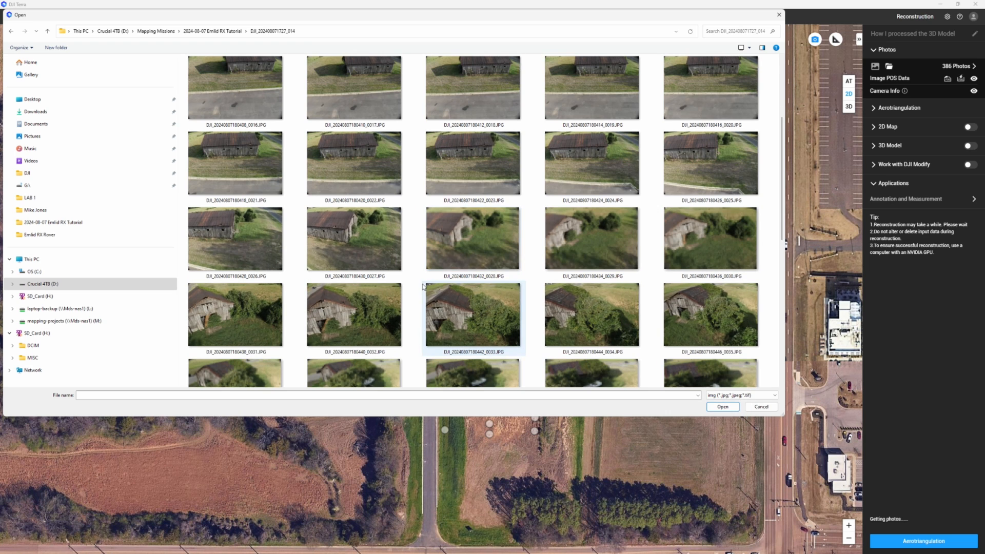
{"action": "scroll", "coordinate": [468, 330], "scroll_direction": "down", "scroll_amount": 3}
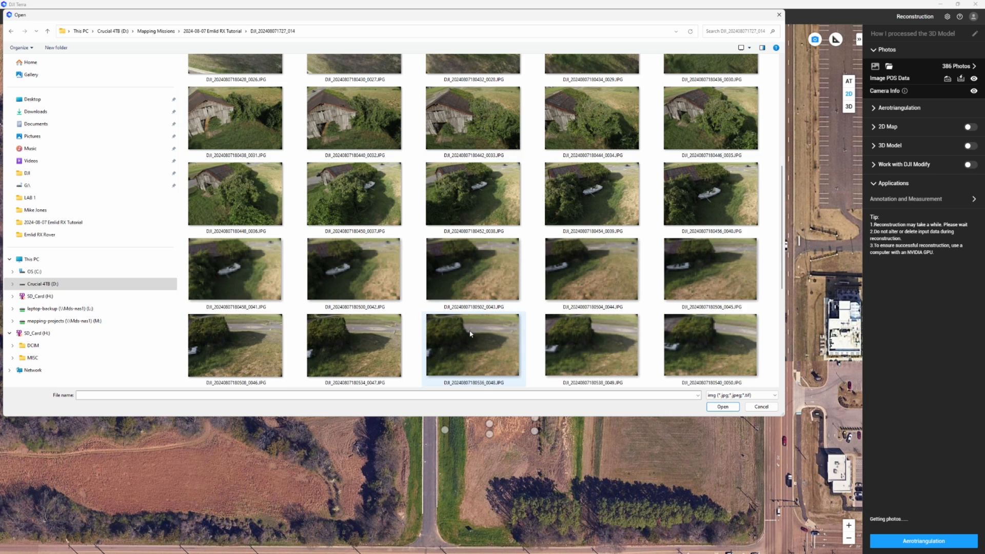
{"action": "scroll", "coordinate": [636, 346], "scroll_direction": "down", "scroll_amount": 3}
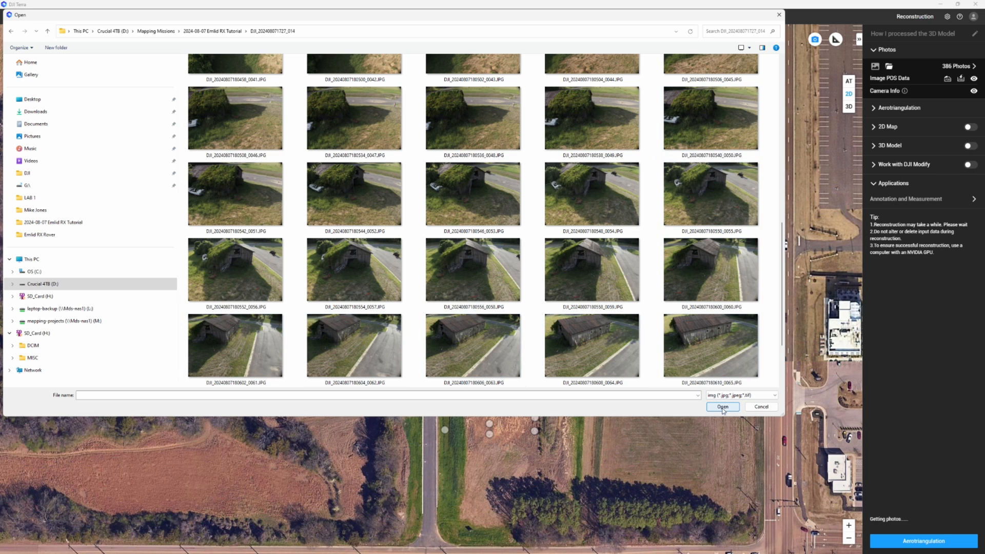
{"action": "left_click", "coordinate": [584, 289]}
{"action": "key", "text": "ctrl+a"}
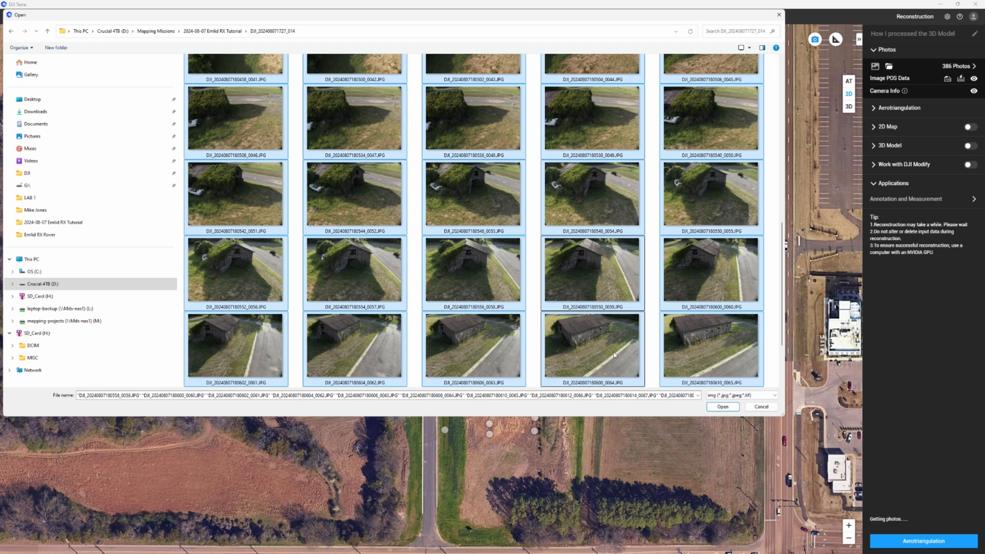
{"action": "left_click", "coordinate": [723, 406]}
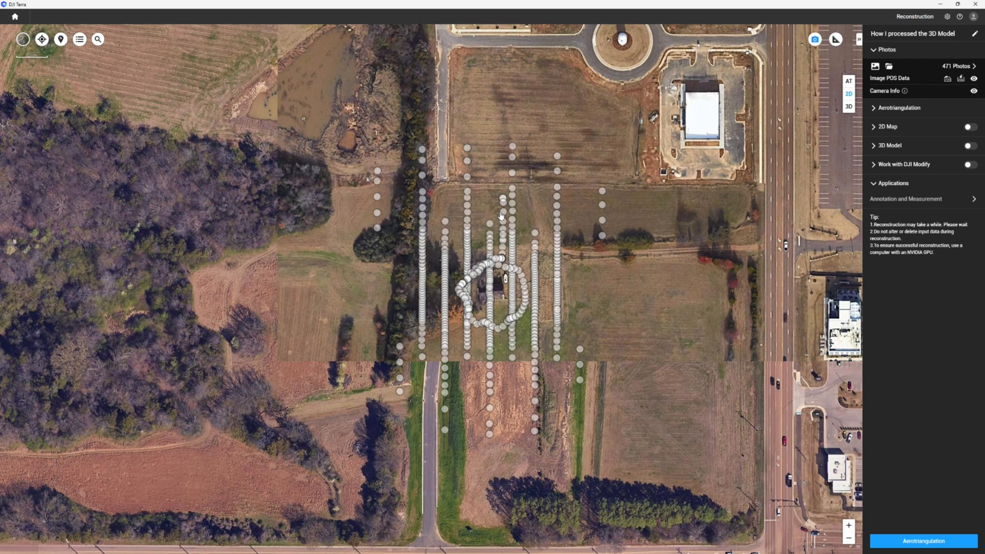
Export the image POS data as CSV to the 2024-08-07 Emlid RX Tutorial folder, overwriting How I processed this data export EXIF.csv
{"action": "left_click", "coordinate": [947, 80]}
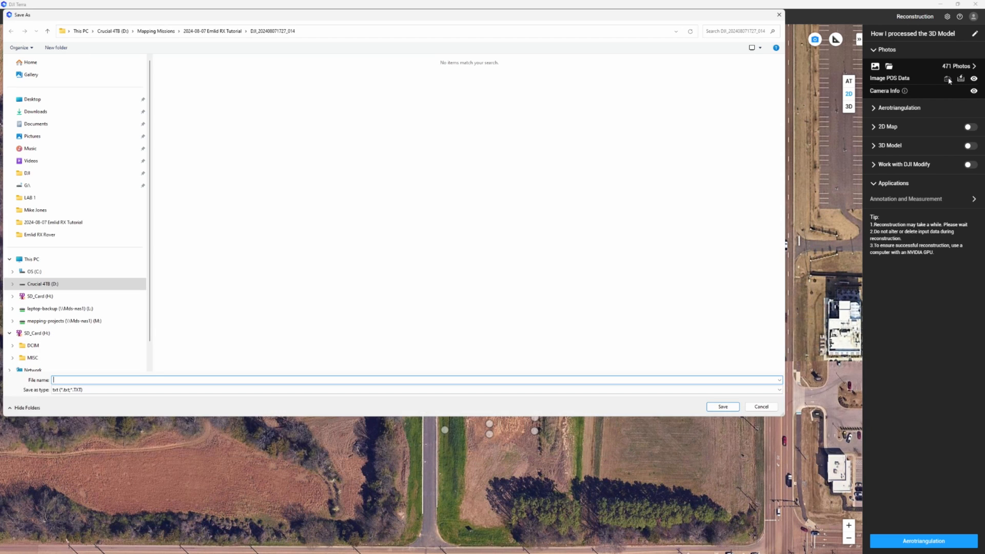
{"action": "left_click", "coordinate": [226, 31]}
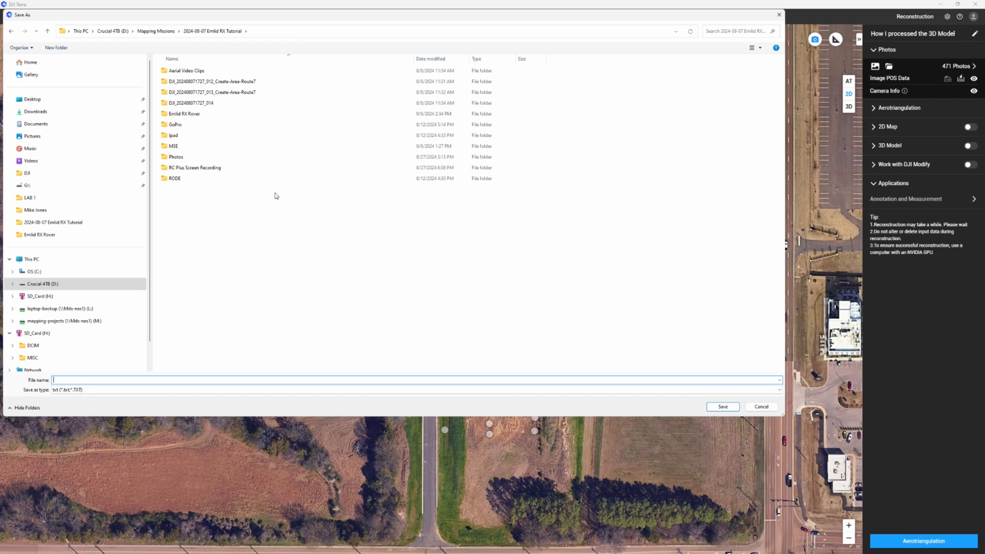
{"action": "left_click", "coordinate": [97, 391]}
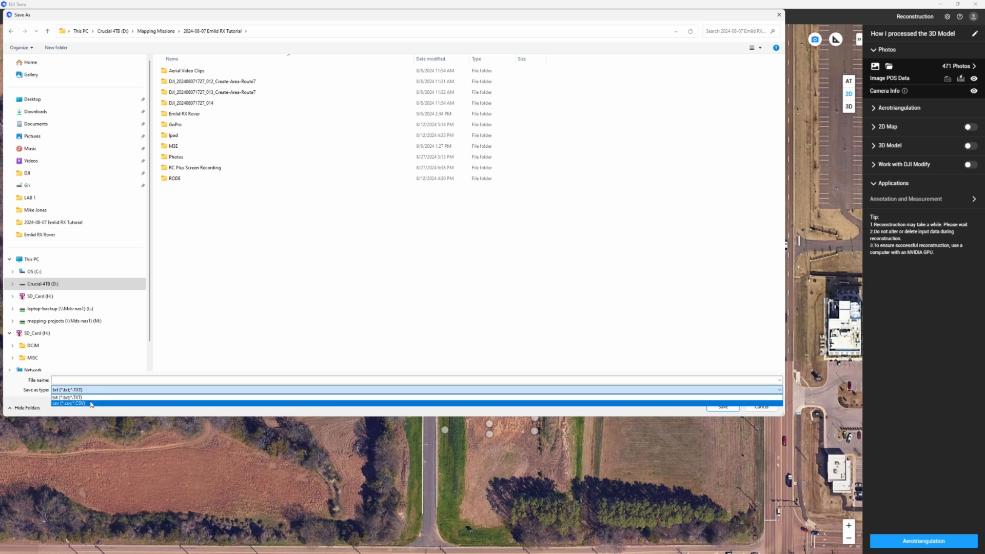
{"action": "left_click", "coordinate": [85, 403]}
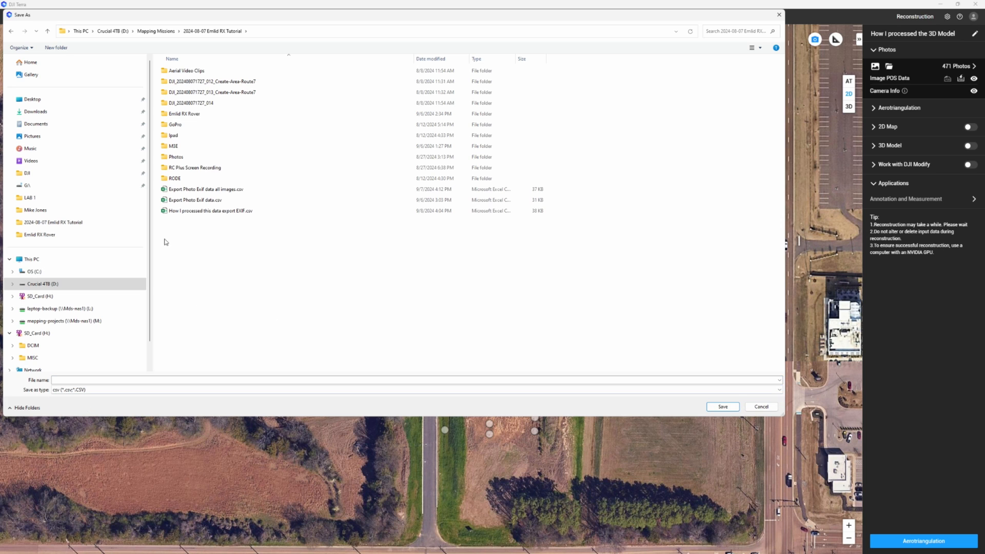
{"action": "left_click", "coordinate": [171, 211]}
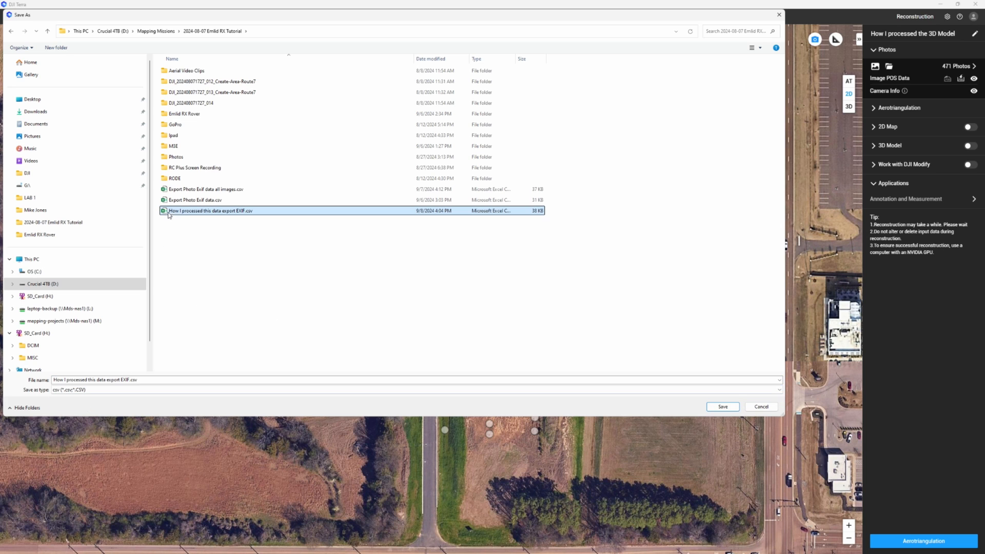
{"action": "left_click", "coordinate": [722, 406]}
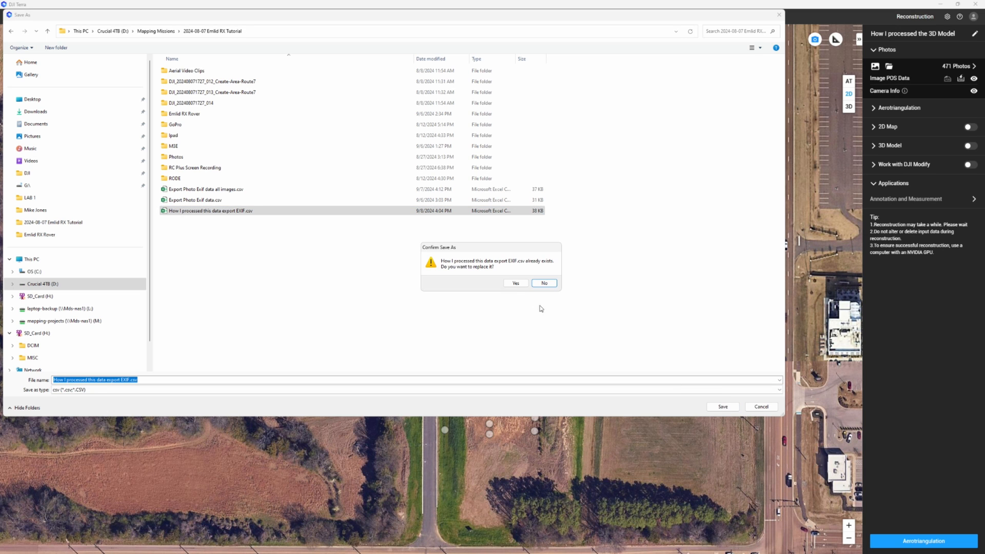
{"action": "left_click", "coordinate": [515, 283]}
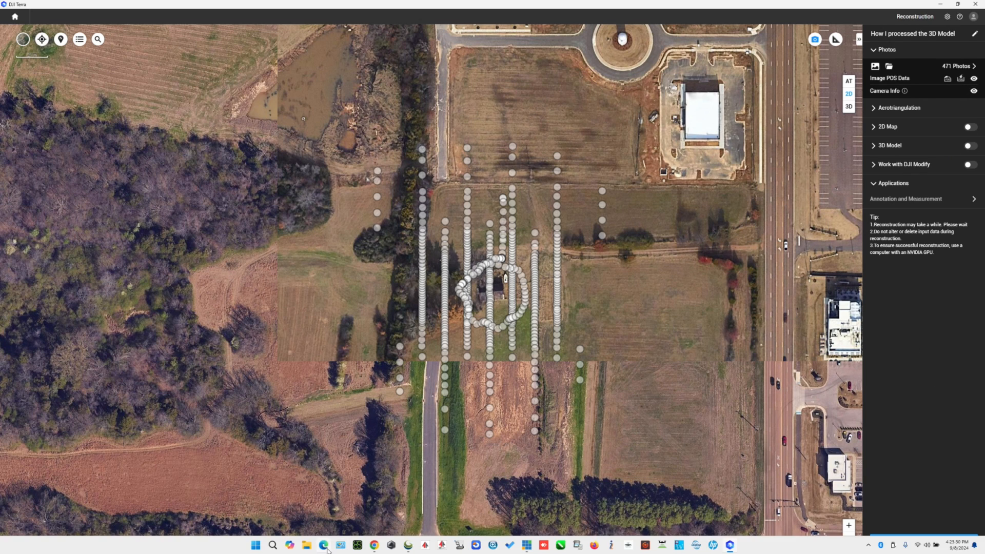
{"action": "left_click", "coordinate": [307, 545]}
{"action": "double_click", "coordinate": [67, 119]}
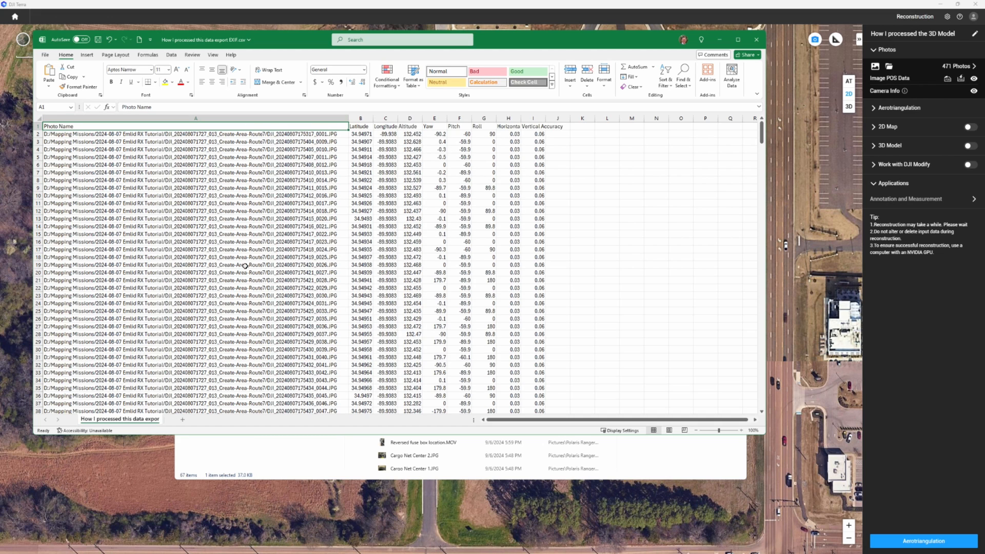
{"action": "left_click", "coordinate": [275, 134]}
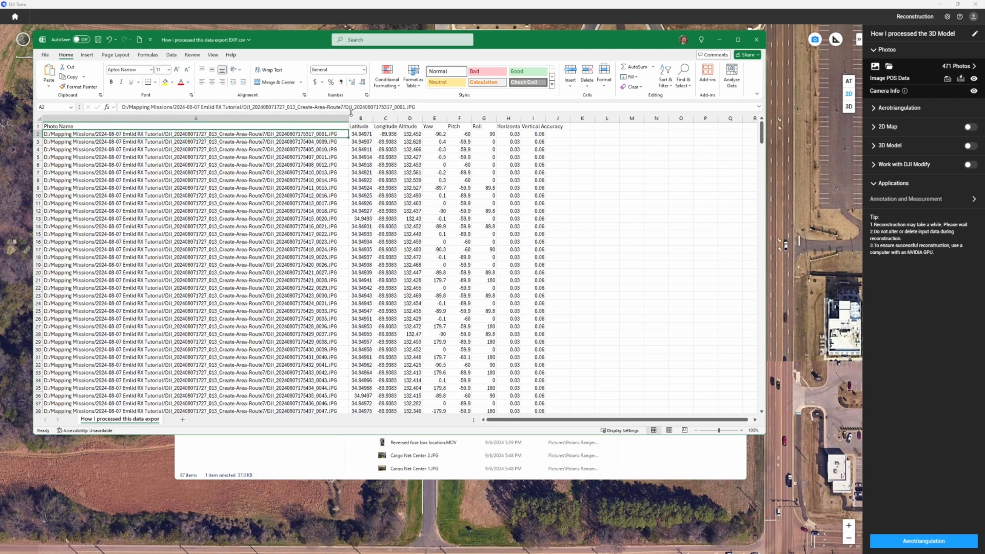
{"action": "left_click_drag", "start_coordinate": [346, 107], "coordinate": [88, 106]}
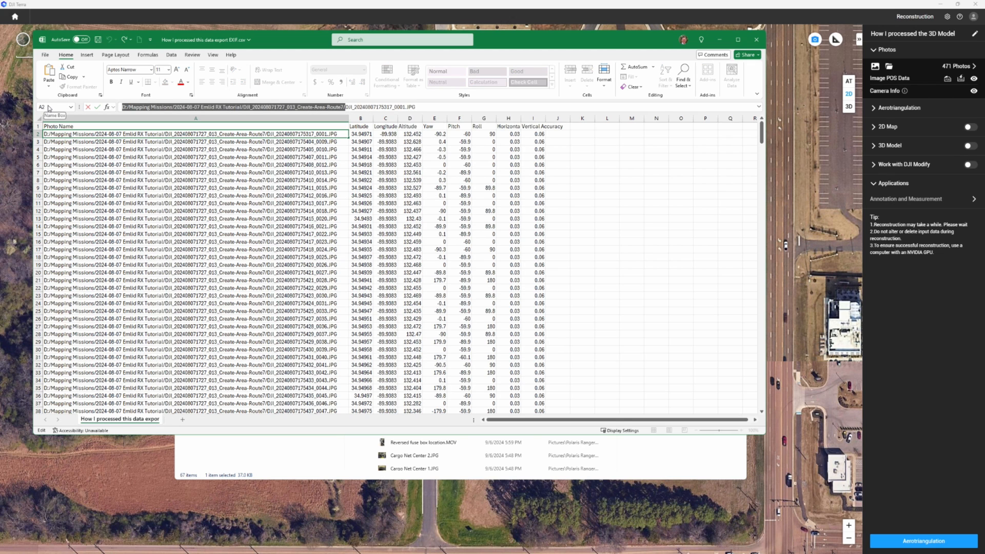
{"action": "left_click", "coordinate": [179, 121]}
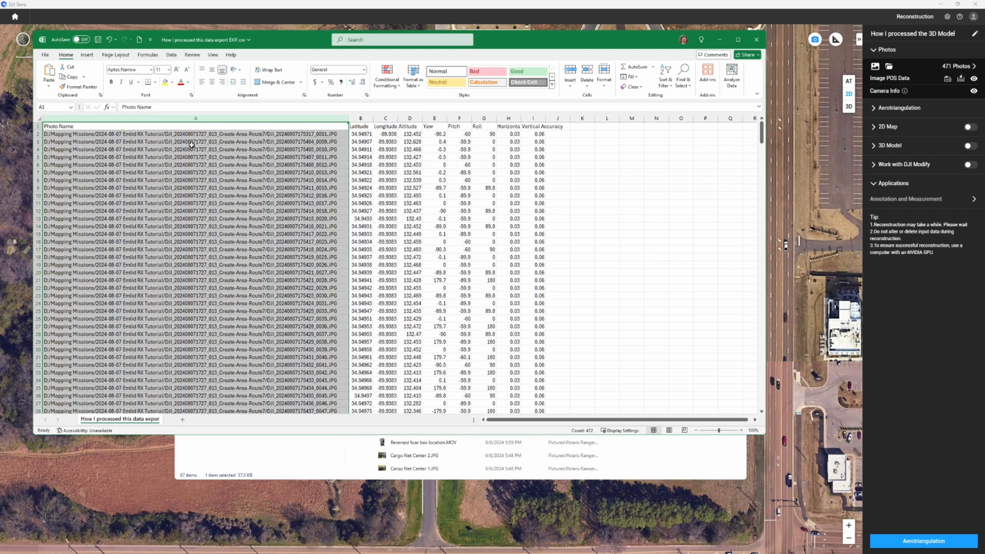
{"action": "key", "text": "ctrl+h"}
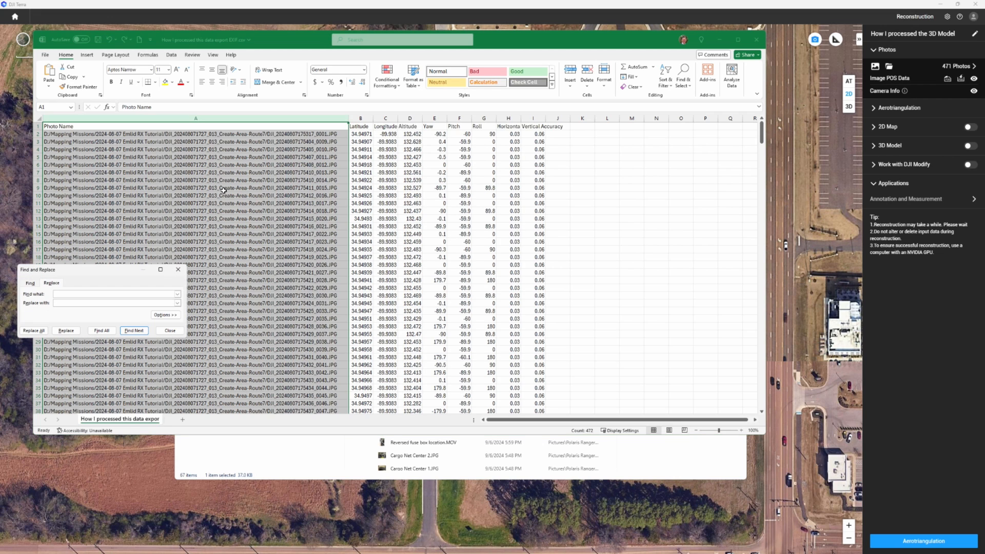
{"action": "key", "text": "ctrl+v"}
{"action": "left_click", "coordinate": [31, 331]}
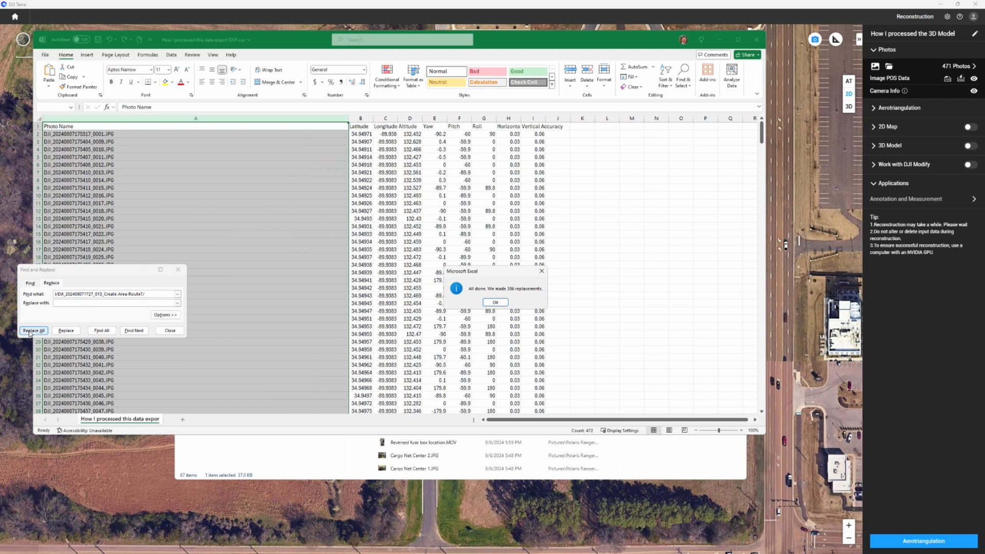
{"action": "left_click", "coordinate": [495, 301]}
{"action": "scroll", "coordinate": [289, 406], "scroll_direction": "down", "scroll_amount": 20}
{"action": "scroll", "coordinate": [289, 406], "scroll_direction": "down", "scroll_amount": 20}
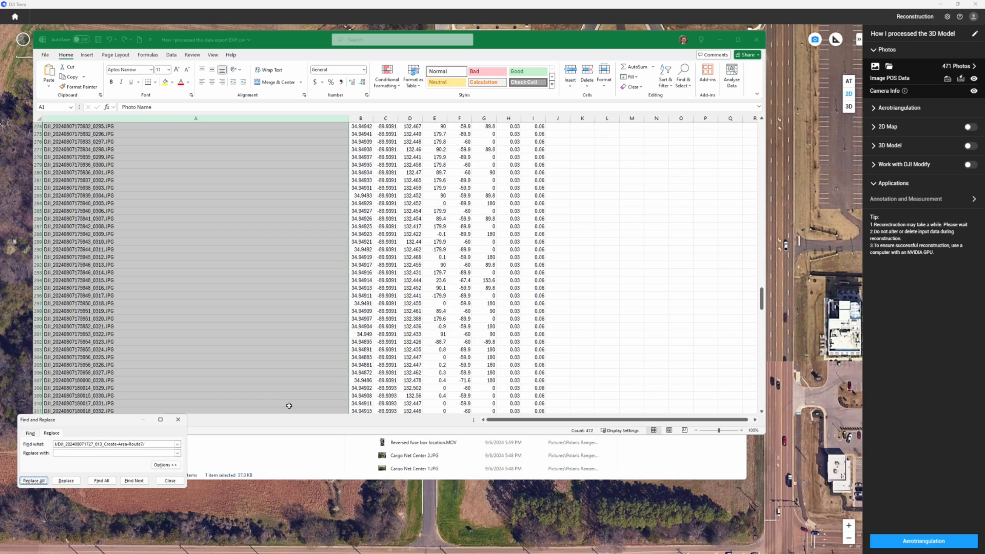
{"action": "scroll", "coordinate": [289, 406], "scroll_direction": "up", "scroll_amount": 14}
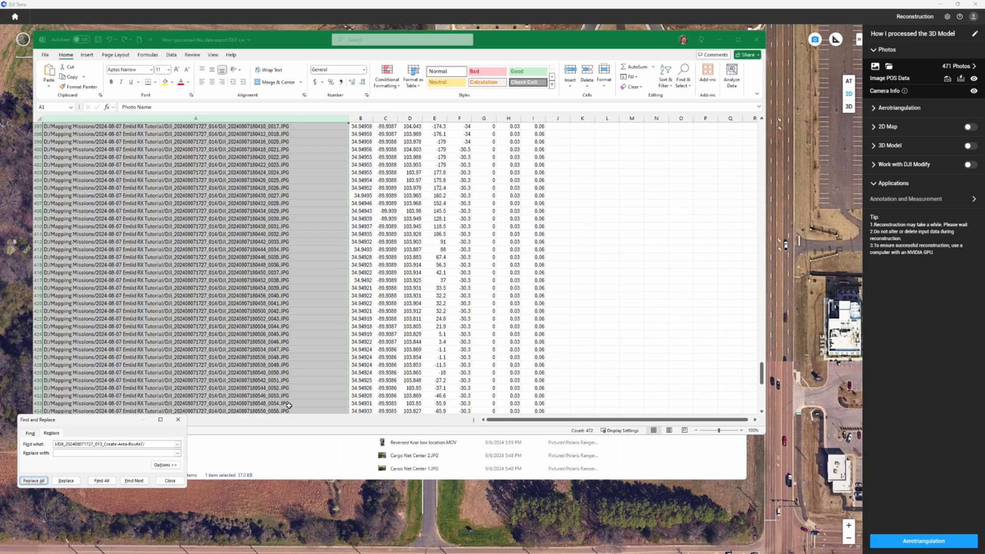
{"action": "left_click", "coordinate": [218, 243]}
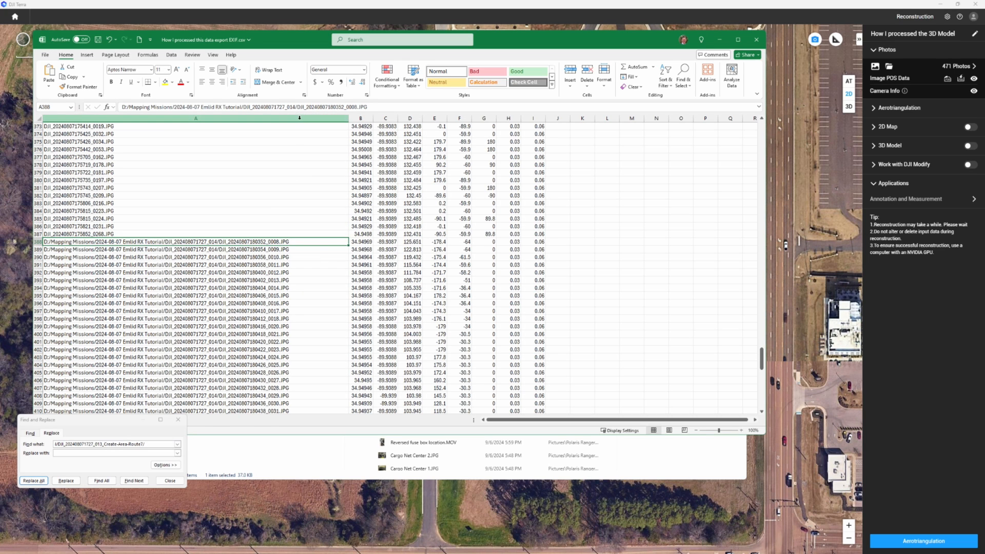
{"action": "left_click_drag", "start_coordinate": [297, 106], "coordinate": [75, 107]}
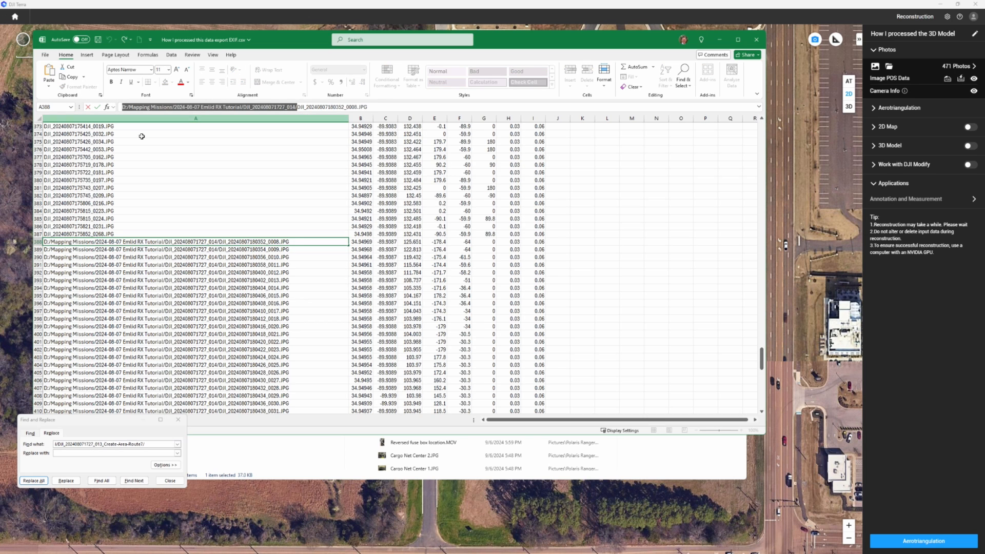
{"action": "left_click", "coordinate": [188, 118]}
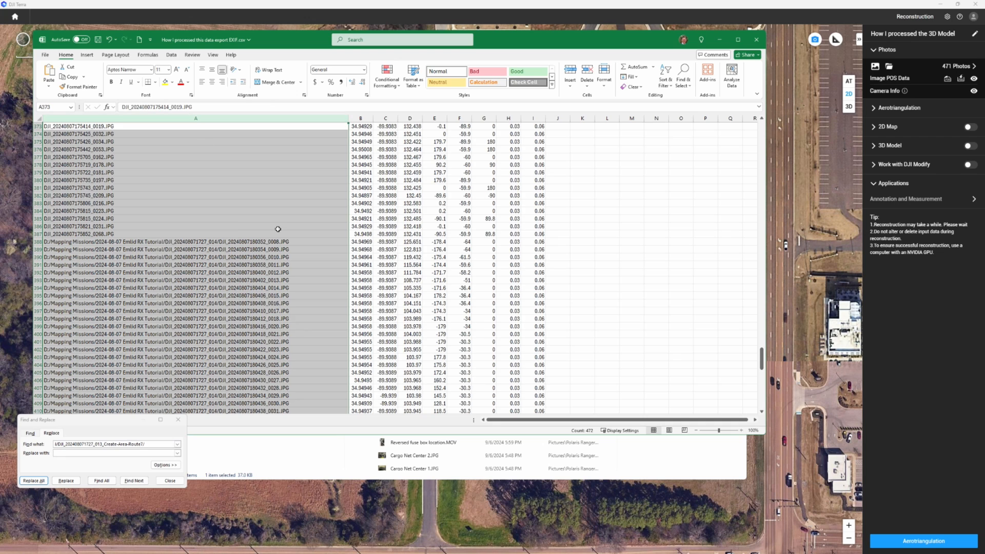
{"action": "key", "text": "ctrl+h"}
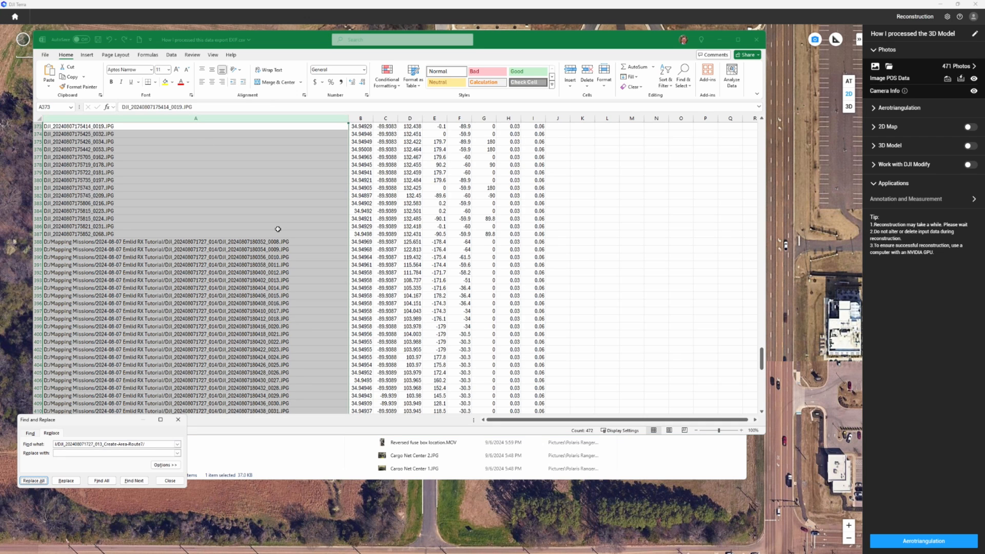
{"action": "left_click", "coordinate": [204, 118]}
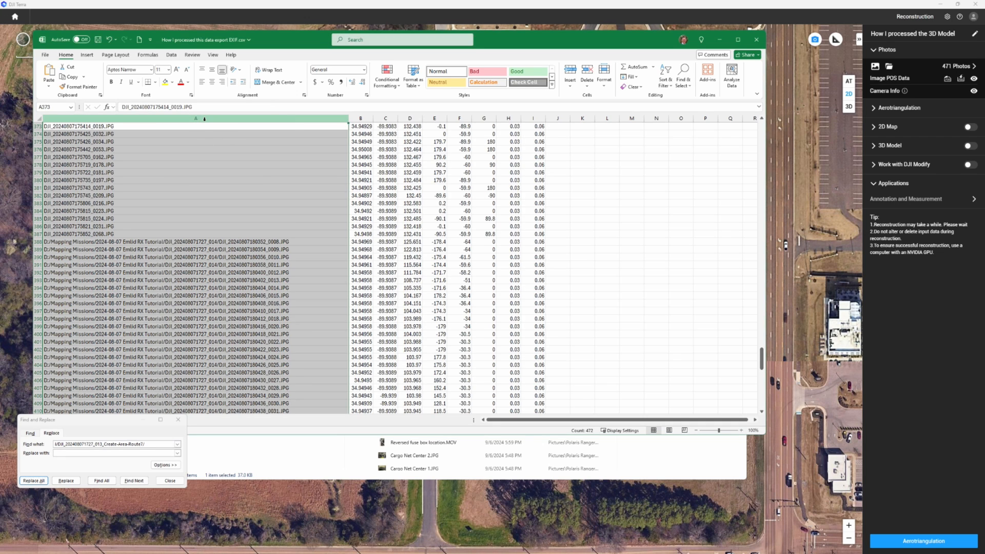
{"action": "key", "text": "ctrl+h"}
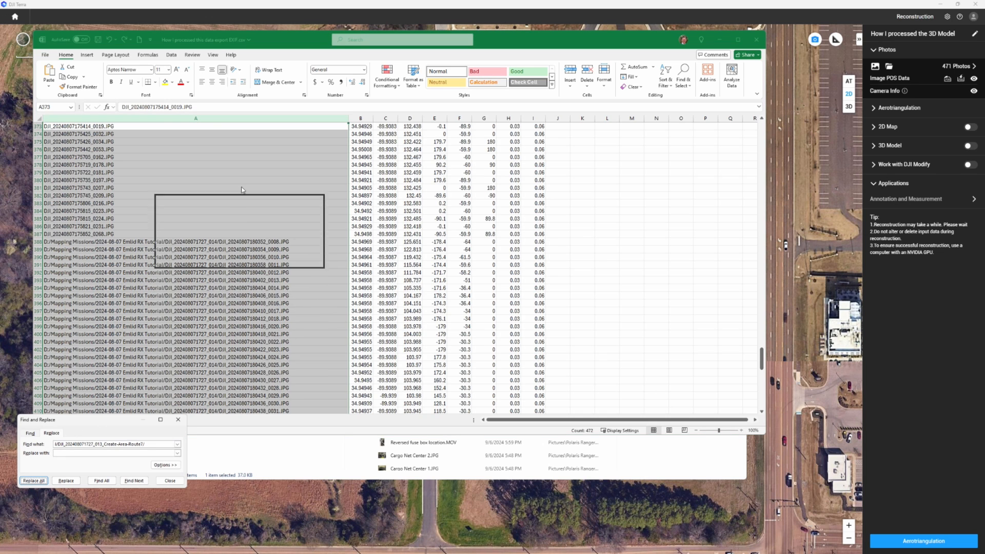
{"action": "left_click_drag", "start_coordinate": [242, 187], "coordinate": [246, 171]}
{"action": "left_click_drag", "start_coordinate": [301, 198], "coordinate": [68, 192]}
{"action": "key", "text": "ctrl+v"}
{"action": "left_click", "coordinate": [173, 235]}
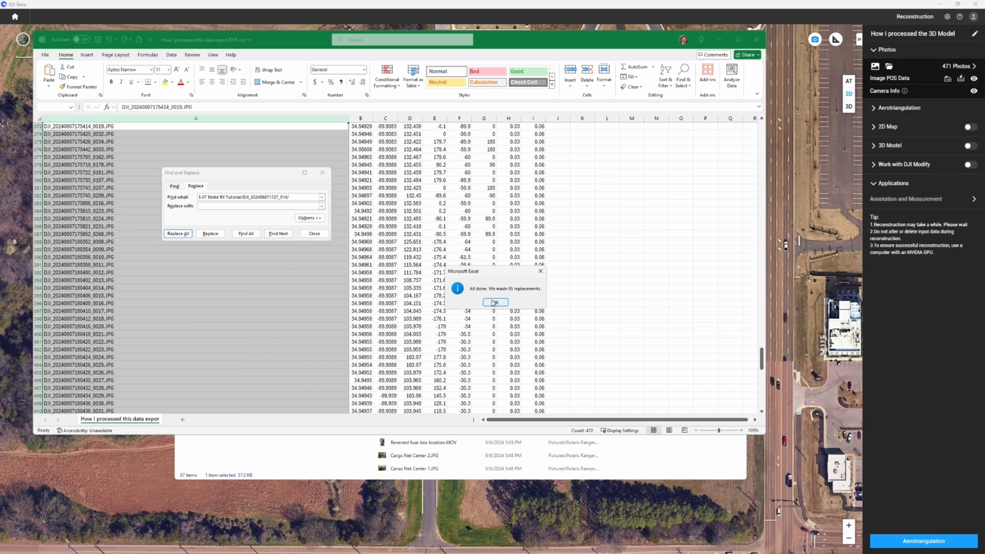
{"action": "left_click", "coordinate": [494, 302]}
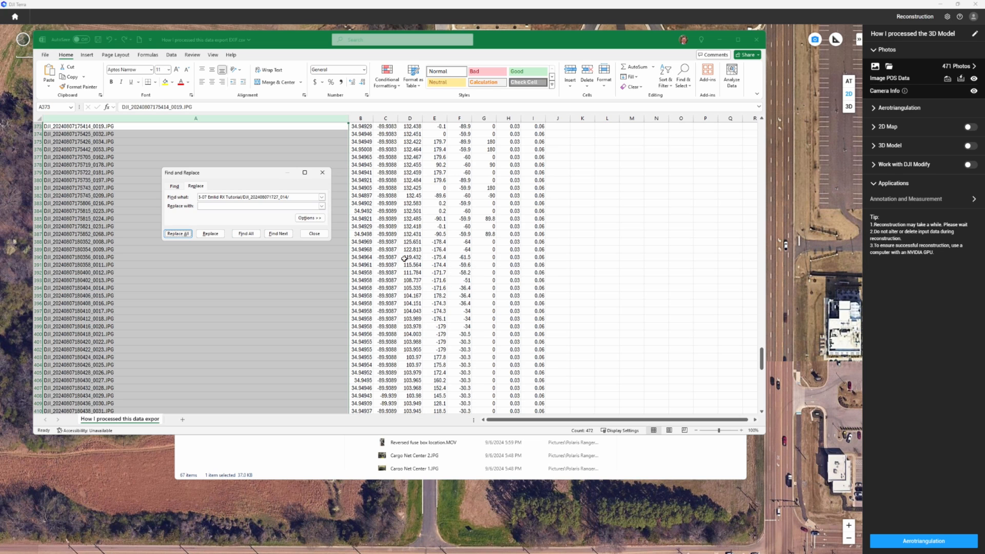
{"action": "left_click", "coordinate": [314, 234]}
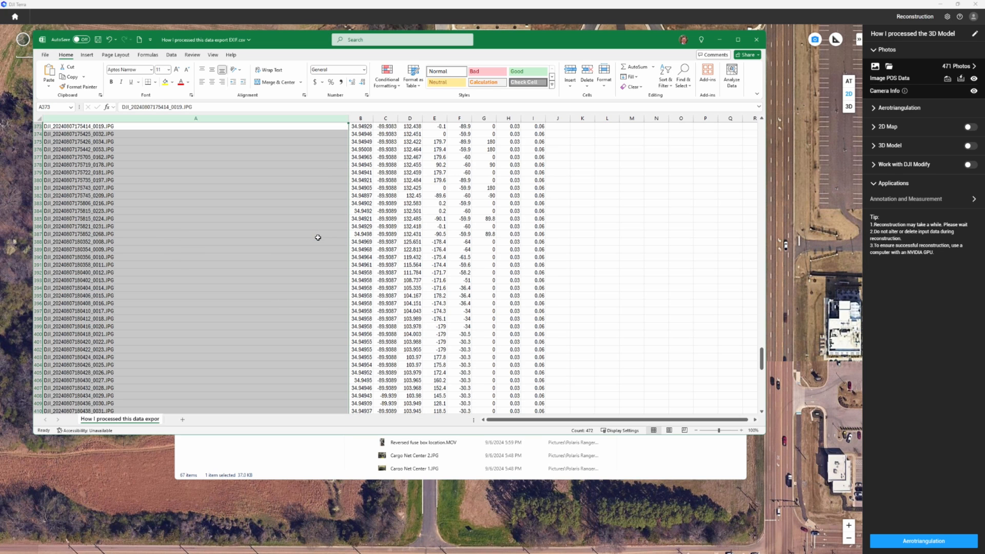
Narrow the Photo Name column to its contents with a little spare room and autofit the Horizontal Accuracy and Vertical Accuracy columns
{"action": "double_click", "coordinate": [349, 118]}
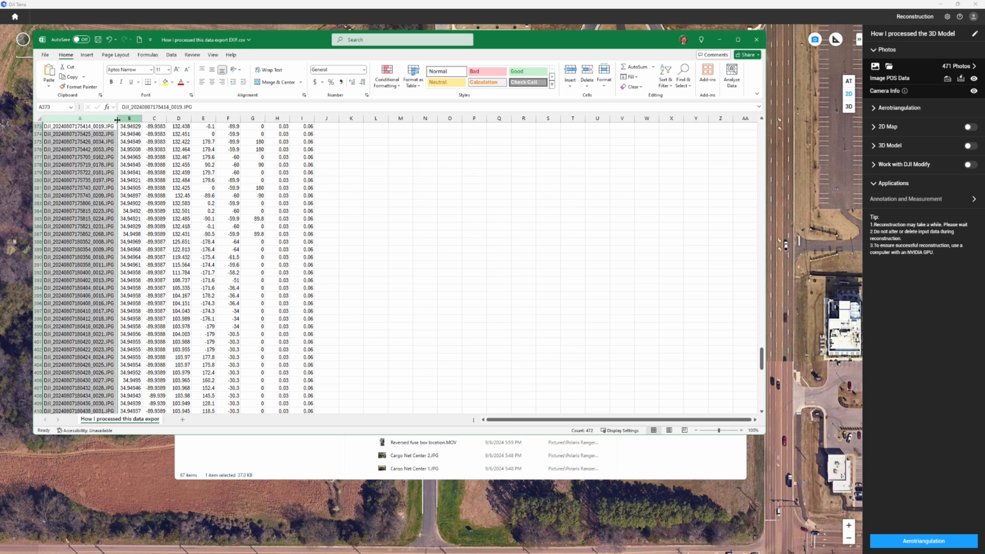
{"action": "left_click_drag", "start_coordinate": [117, 120], "coordinate": [130, 119]}
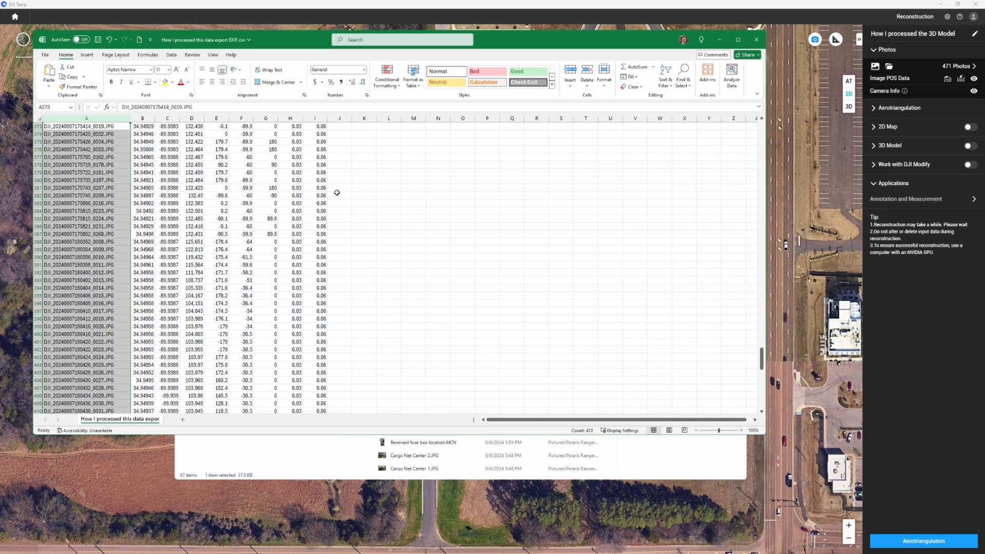
{"action": "scroll", "coordinate": [337, 194], "scroll_direction": "up", "scroll_amount": 20}
{"action": "scroll", "coordinate": [337, 194], "scroll_direction": "up", "scroll_amount": 20}
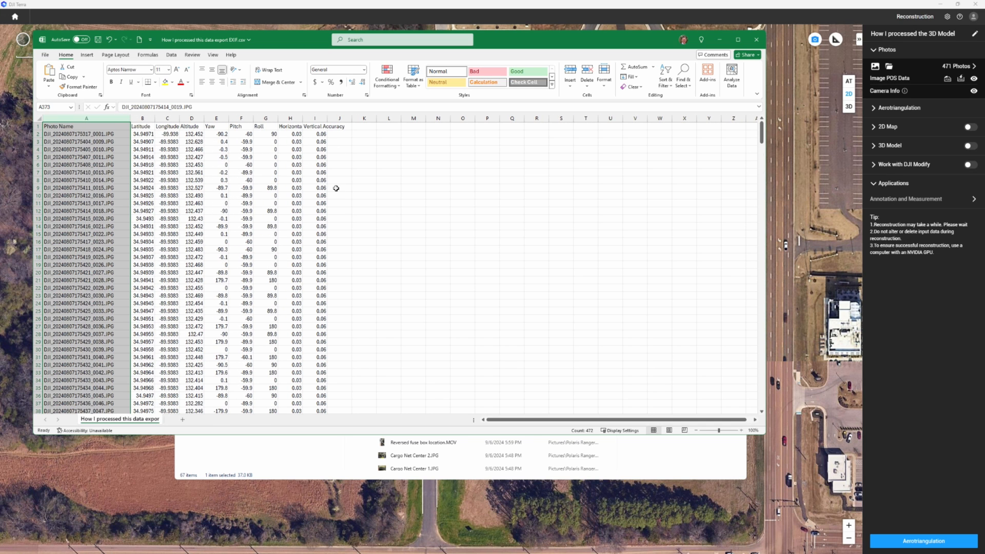
{"action": "double_click", "coordinate": [303, 117]}
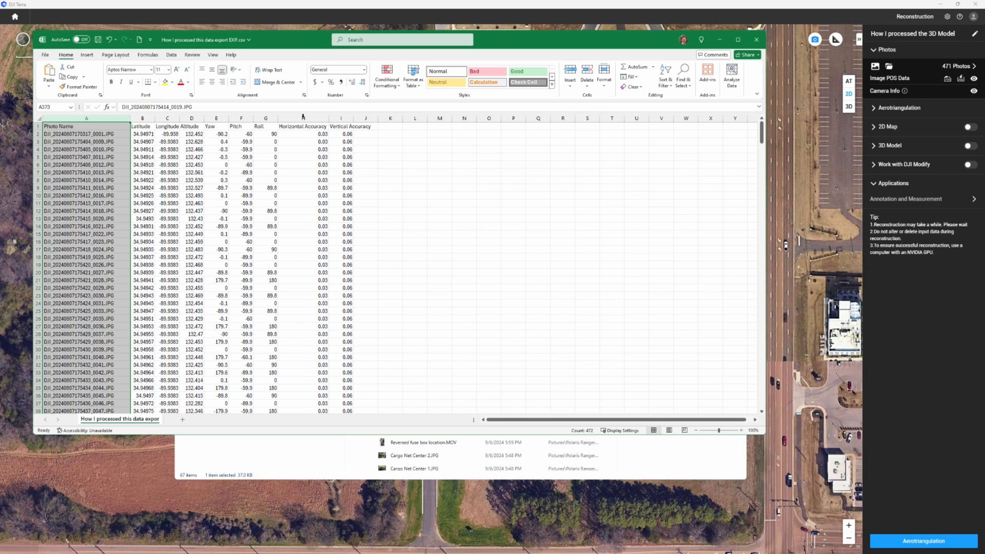
{"action": "double_click", "coordinate": [353, 117]}
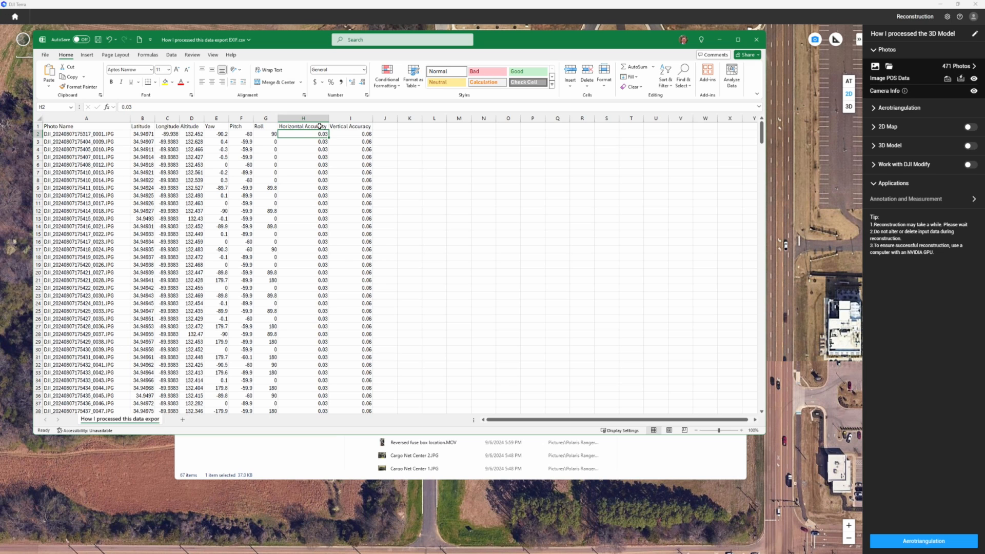
Replace every .03 with 1 in the Horizontal Accuracy column
{"action": "left_click", "coordinate": [316, 118]}
{"action": "key", "text": "ctrl+h"}
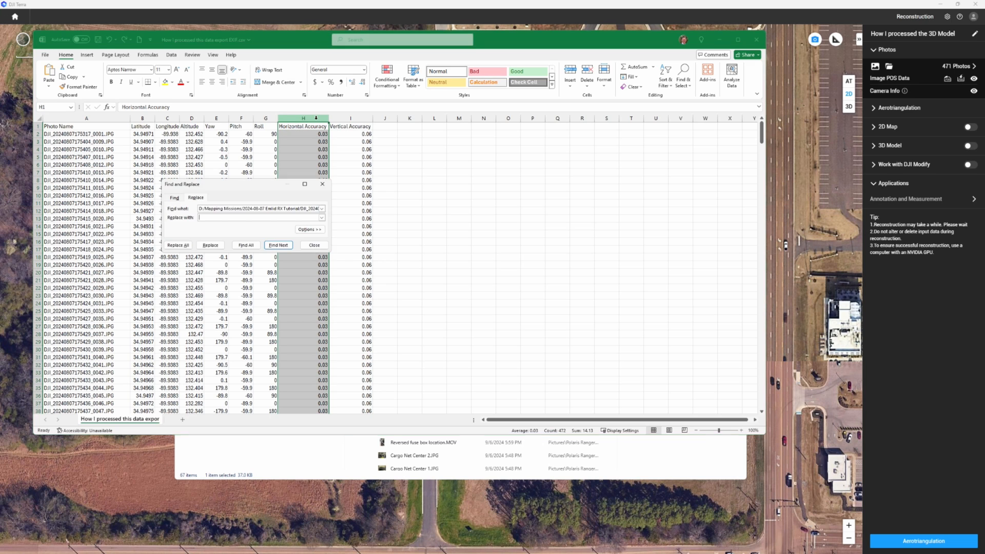
{"action": "key", "text": "shift+Tab"}
{"action": "key", "text": "Caps_Lock"}
{"action": "type", "text": ".0"}
{"action": "type", "text": "1"}
{"action": "key", "text": "Tab"}
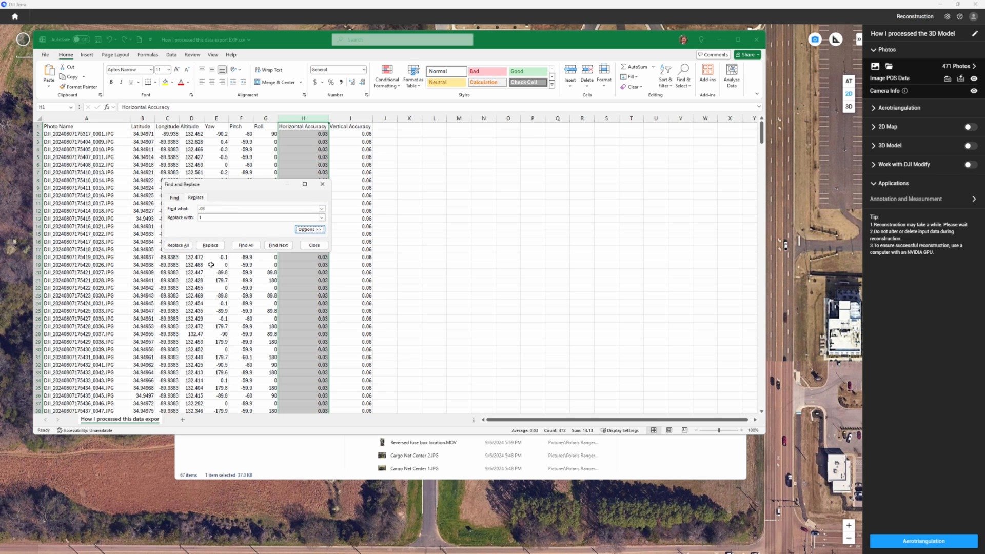
{"action": "left_click", "coordinate": [178, 245]}
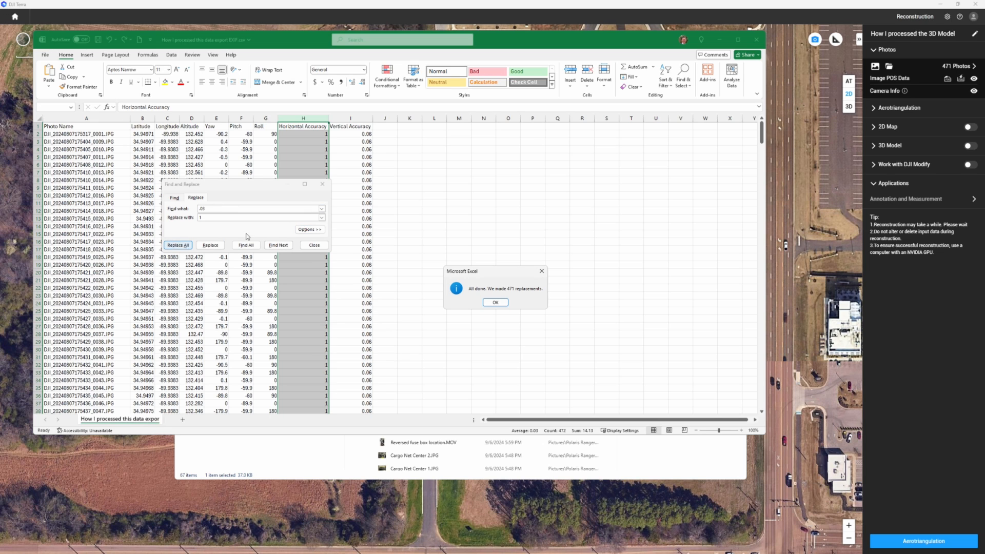
{"action": "left_click", "coordinate": [495, 303]}
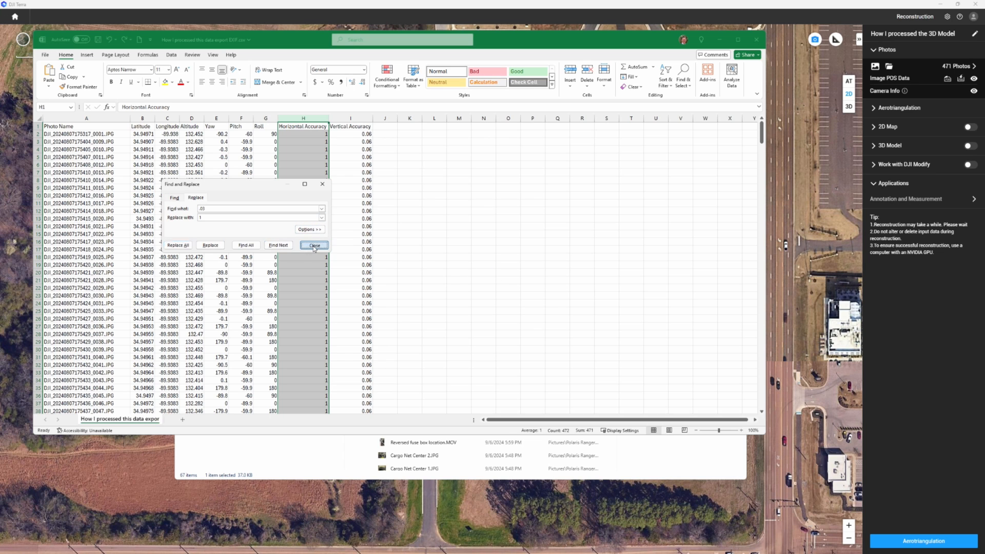
{"action": "left_click", "coordinate": [314, 245]}
Replace every .06 with 1 in the Vertical Accuracy column, and save and close the CSV
{"action": "left_click", "coordinate": [361, 117]}
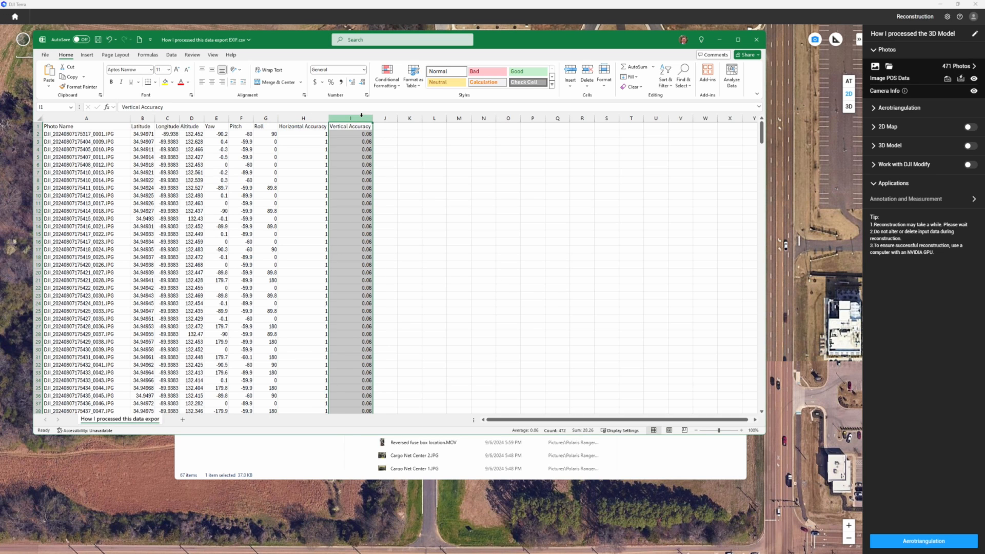
{"action": "key", "text": "ctrl+h"}
{"action": "key", "text": "shift+Tab"}
{"action": "type", "text": ".0"}
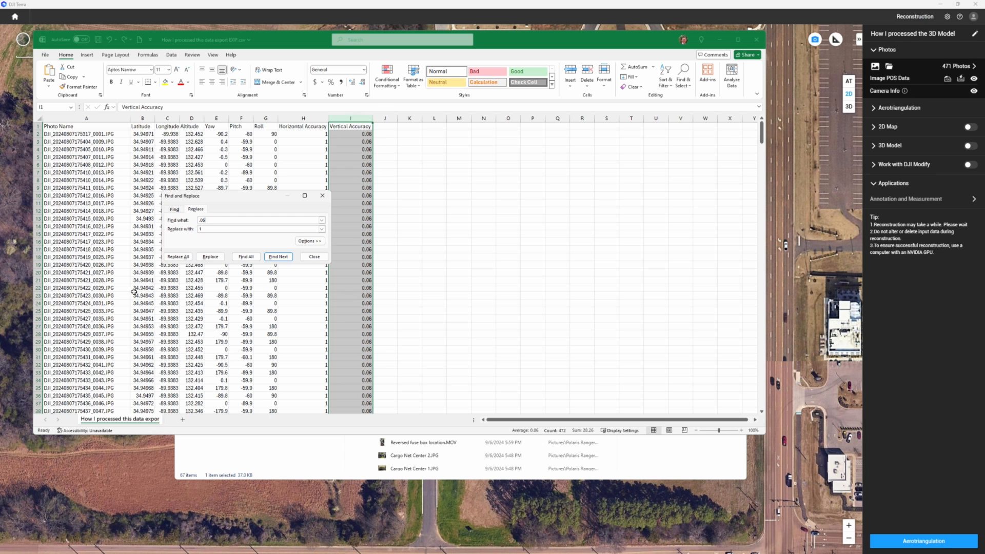
{"action": "left_click", "coordinate": [178, 256]}
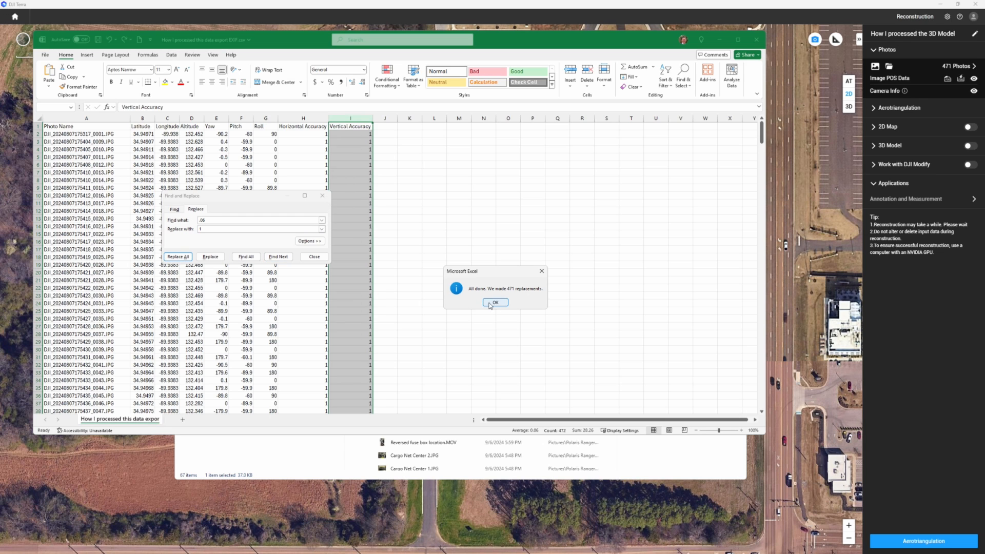
{"action": "left_click", "coordinate": [496, 304]}
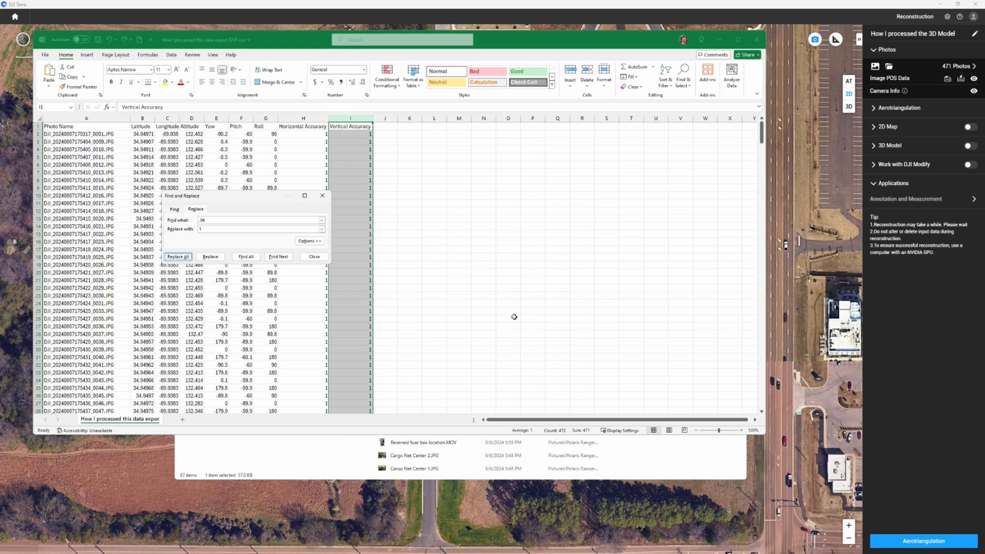
{"action": "left_click", "coordinate": [314, 256]}
{"action": "key", "text": "ctrl+s"}
{"action": "left_click", "coordinate": [756, 39]}
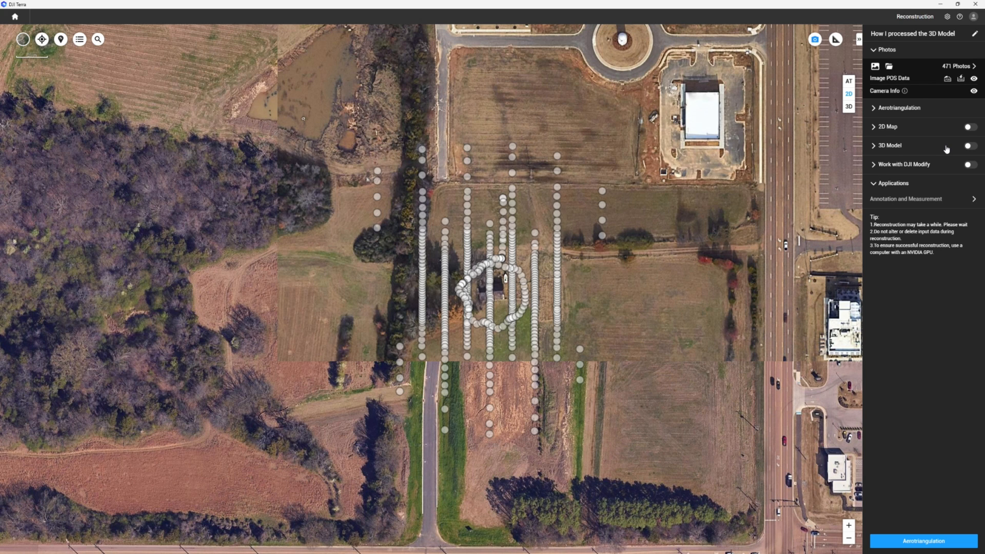
Load "How I processed this data export EXIF.csv" as the image POS data to override the existing data
{"action": "left_click", "coordinate": [962, 79]}
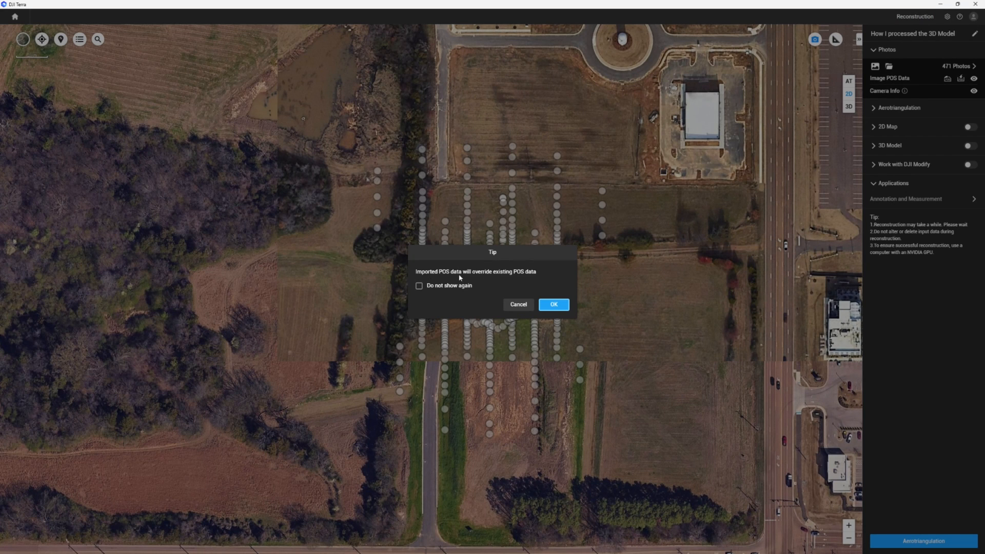
{"action": "left_click", "coordinate": [555, 306]}
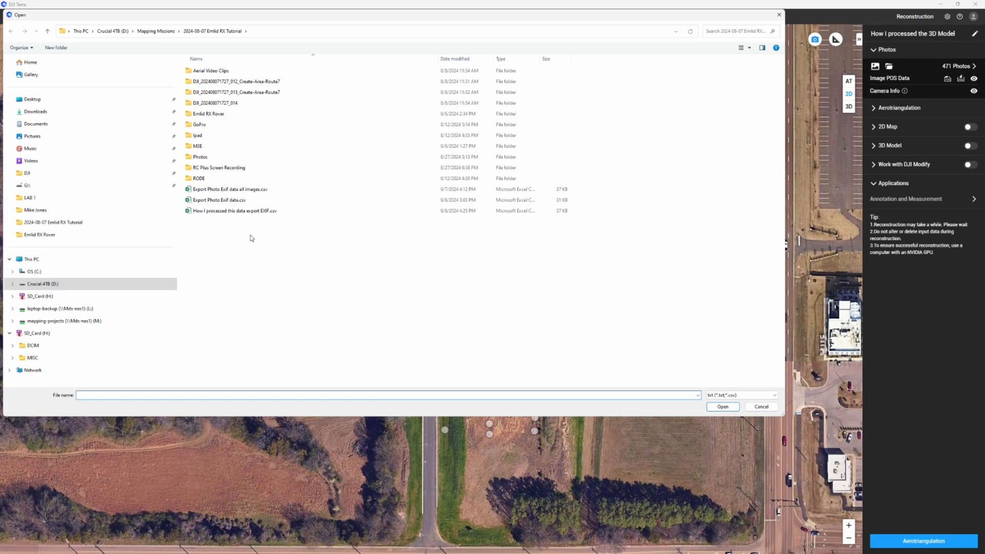
{"action": "double_click", "coordinate": [246, 210]}
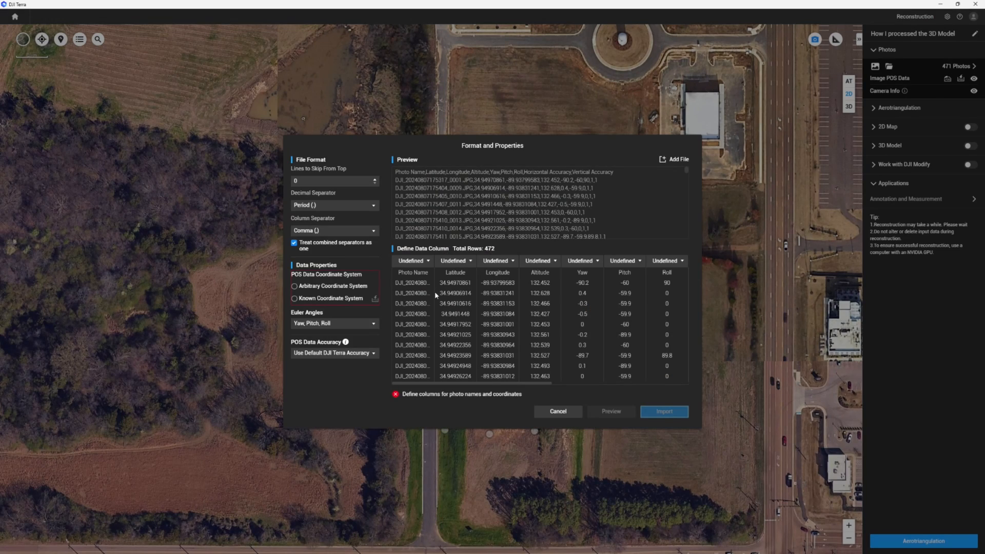
Set the POS data to a known coordinate system with NAD83(2011) as the horizontal datum
{"action": "left_click", "coordinate": [294, 298]}
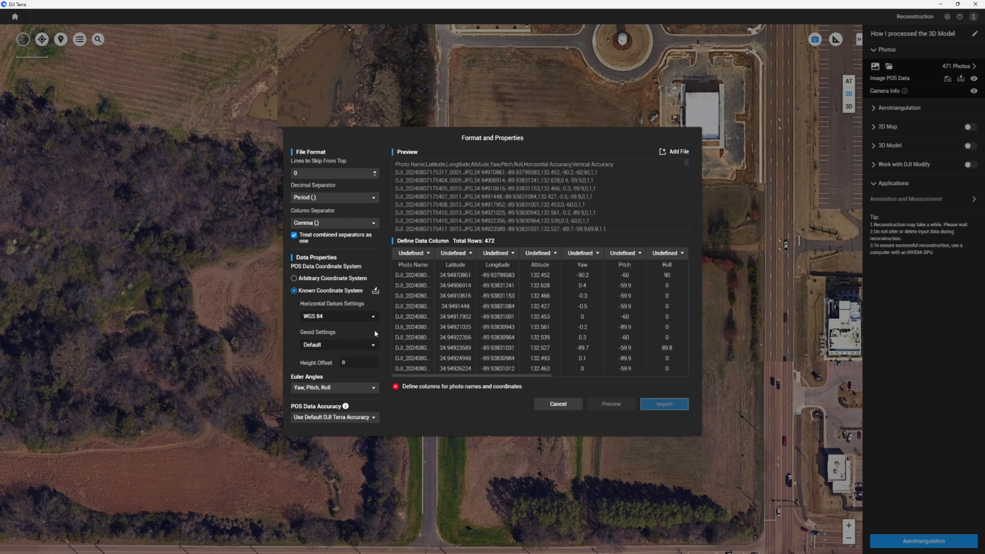
{"action": "left_click", "coordinate": [370, 319]}
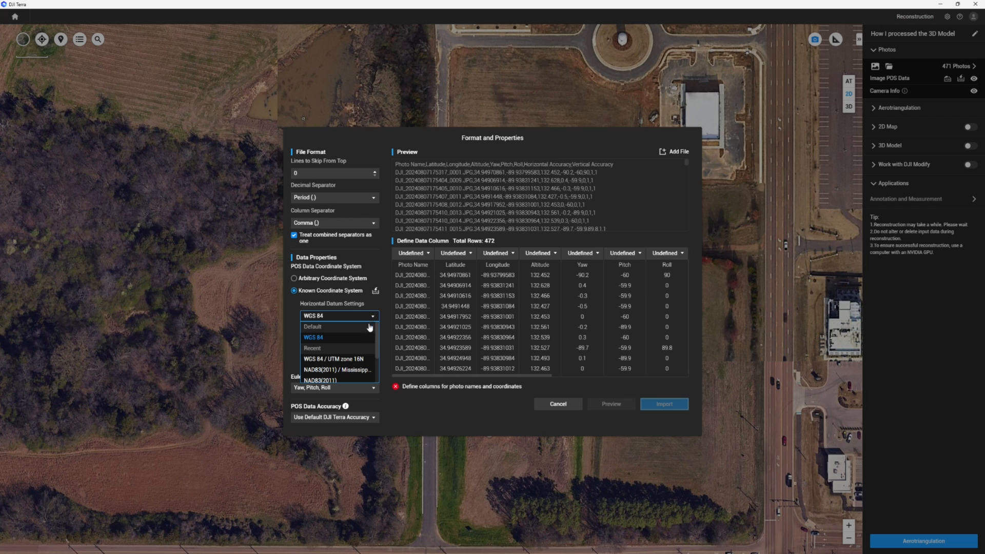
{"action": "scroll", "coordinate": [345, 362], "scroll_direction": "down", "scroll_amount": 2}
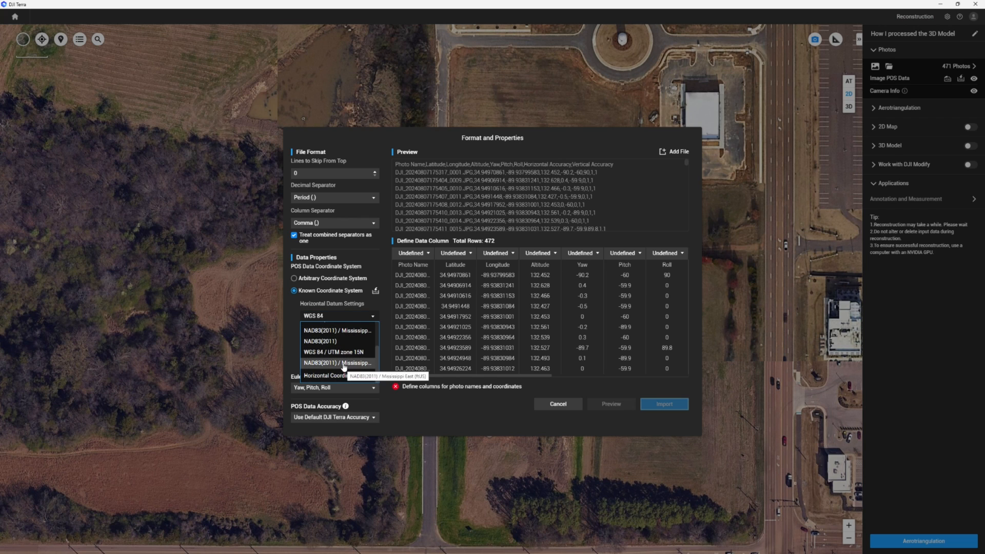
{"action": "left_click", "coordinate": [328, 341]}
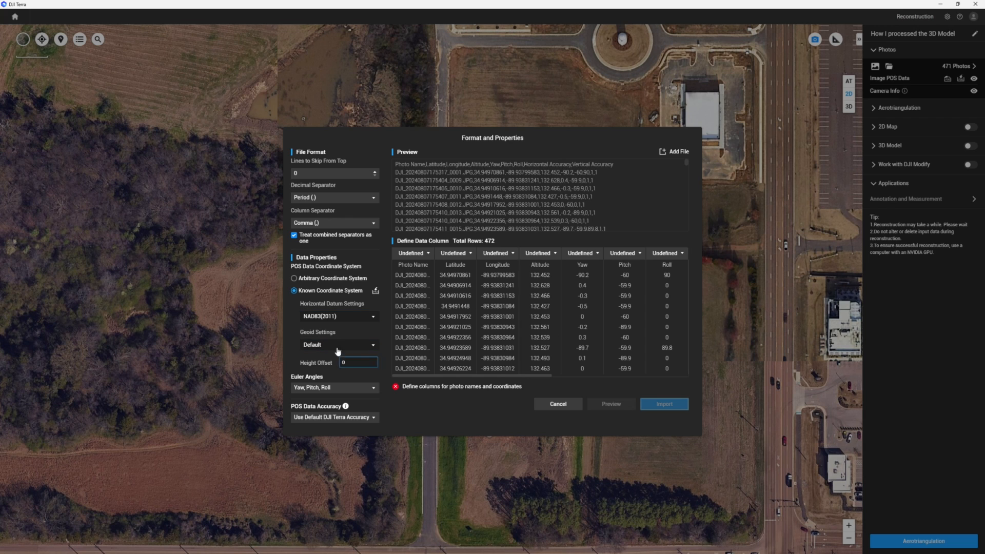
{"action": "left_click", "coordinate": [365, 363]}
Define the first four POS data columns as Photo Name, Latitude, Longitude and Altitude
{"action": "left_click", "coordinate": [420, 255]}
{"action": "left_click", "coordinate": [410, 280]}
{"action": "left_click", "coordinate": [462, 255]}
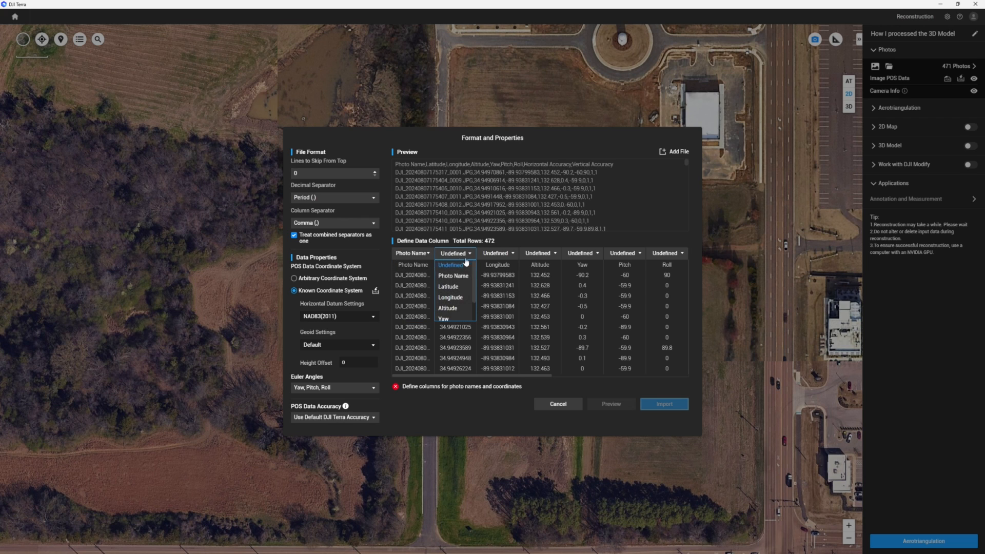
{"action": "left_click", "coordinate": [452, 291]}
{"action": "left_click", "coordinate": [511, 254]}
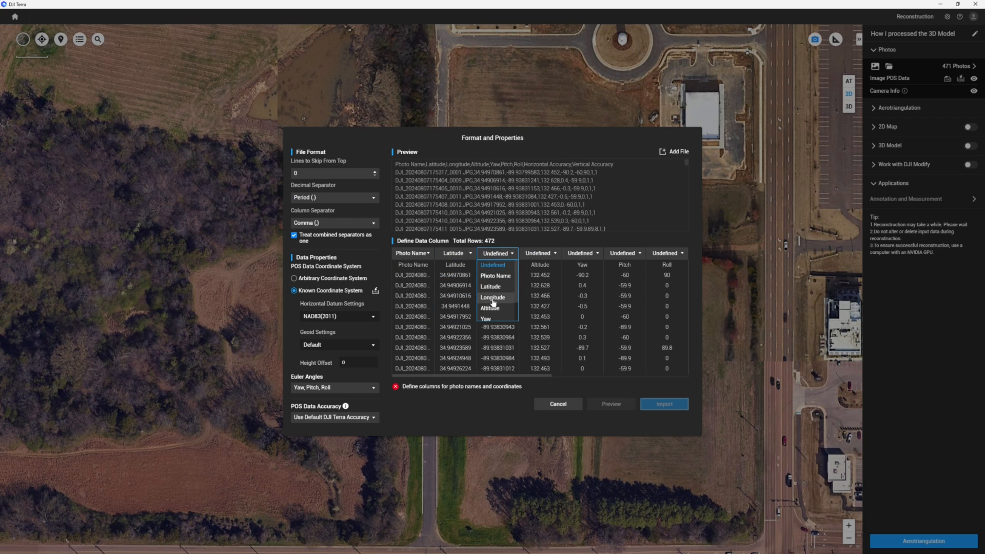
{"action": "left_click", "coordinate": [494, 301]}
{"action": "left_click", "coordinate": [541, 254]}
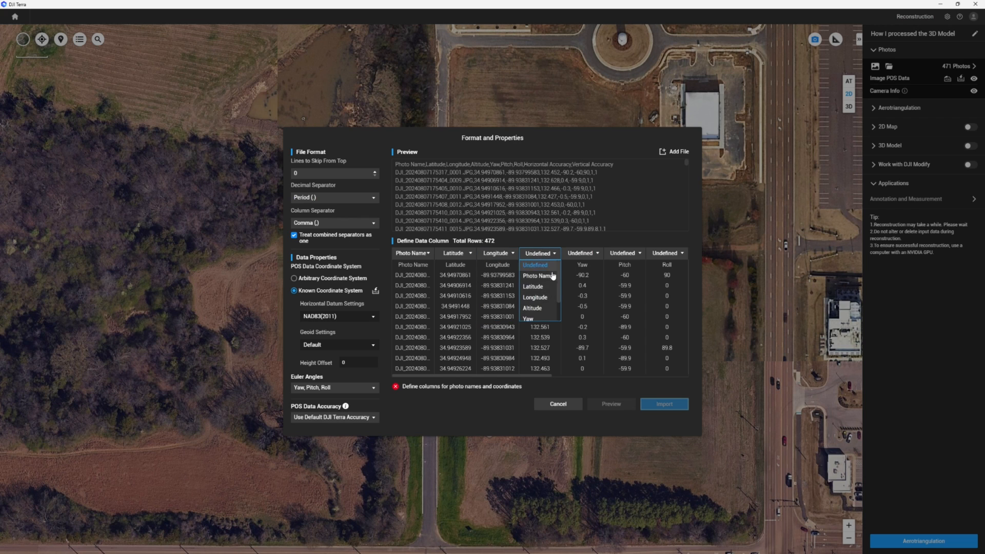
{"action": "left_click", "coordinate": [533, 308]}
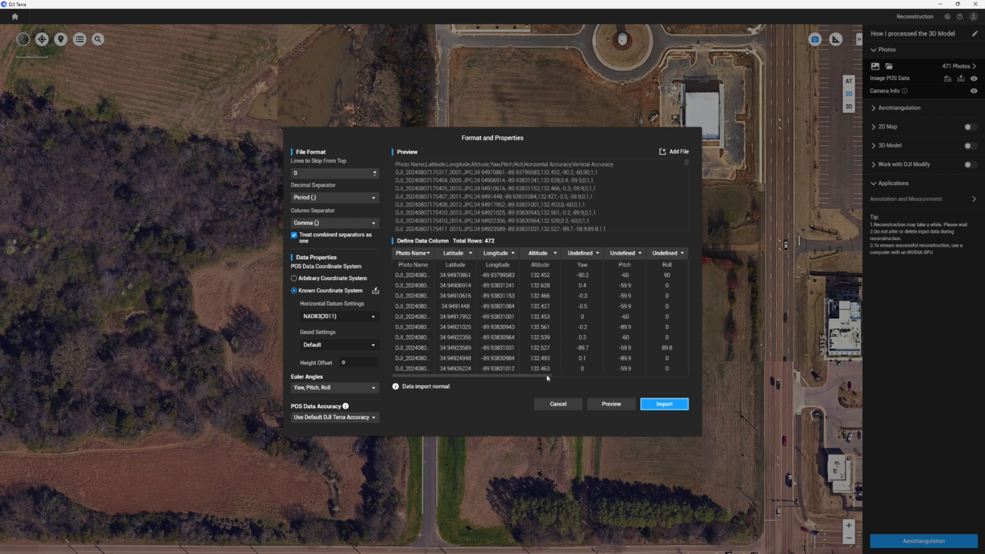
Switch POS data accuracy to Use Custom Accuracy and assign the Horizontal Accuracy and Vertical Accuracy columns
{"action": "left_click_drag", "start_coordinate": [450, 374], "coordinate": [620, 383]}
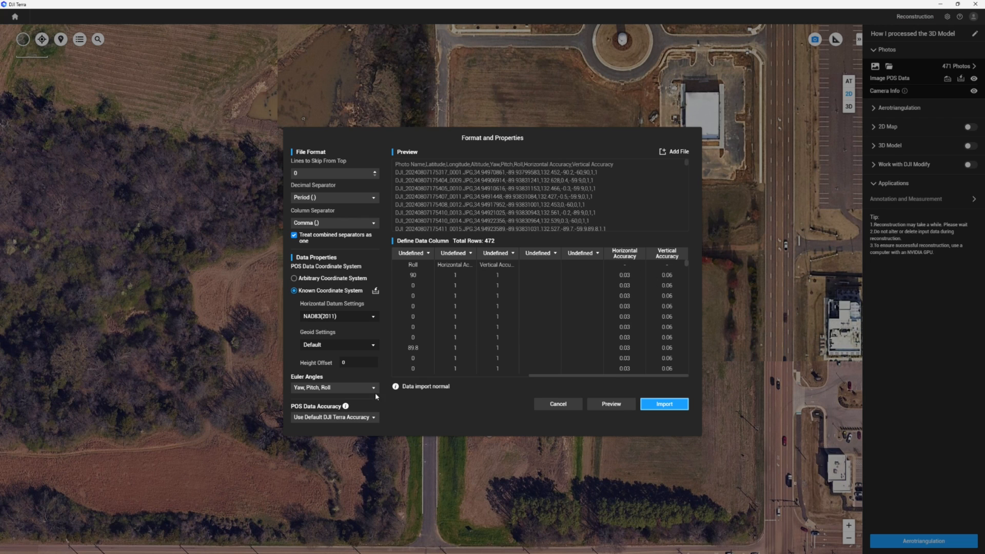
{"action": "left_click", "coordinate": [373, 421]}
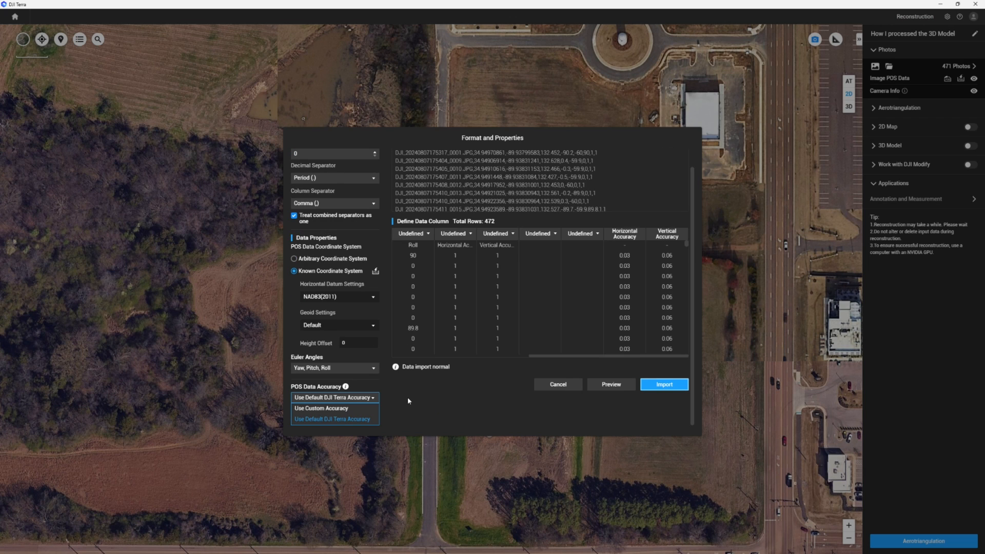
{"action": "left_click", "coordinate": [324, 409]}
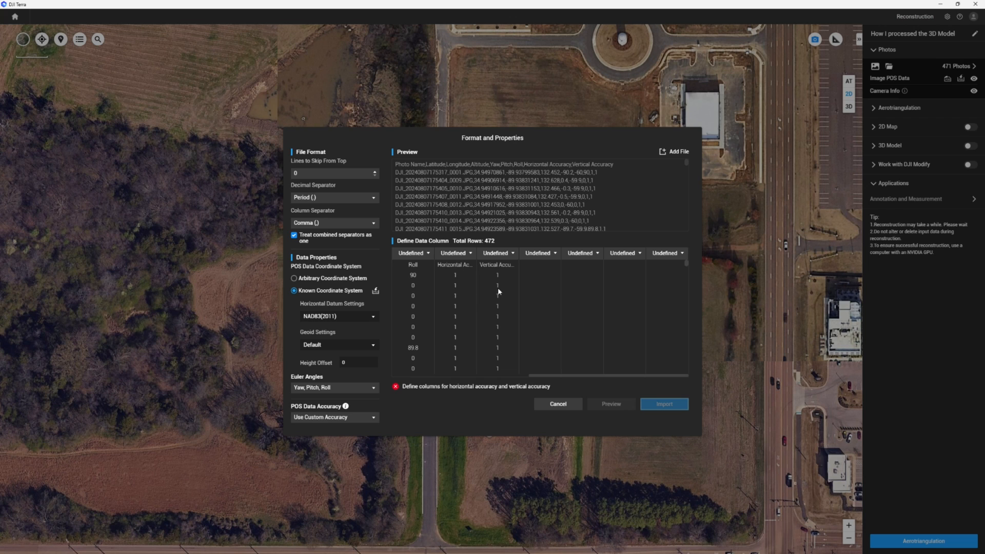
{"action": "left_click", "coordinate": [469, 253]}
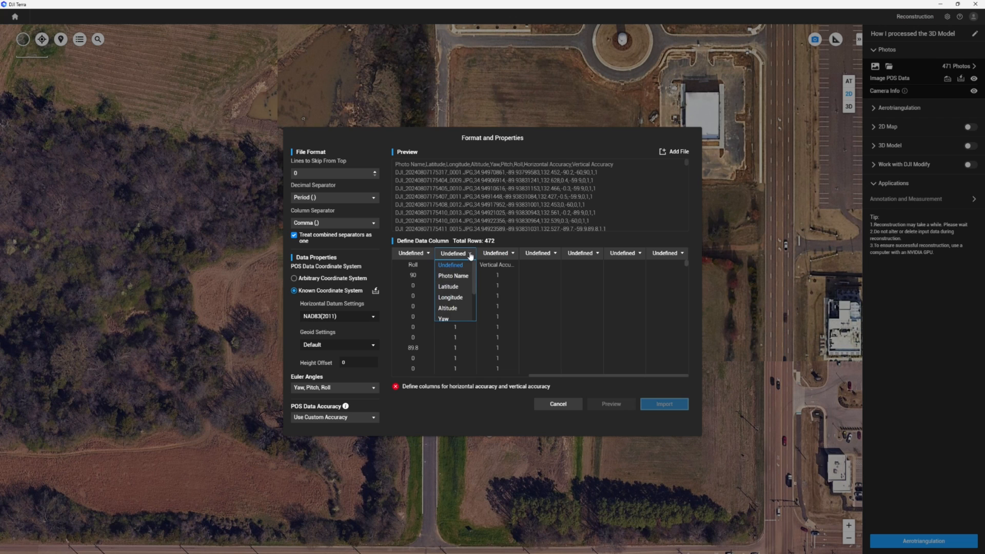
{"action": "scroll", "coordinate": [466, 295], "scroll_direction": "down", "scroll_amount": 3}
{"action": "left_click", "coordinate": [459, 307]}
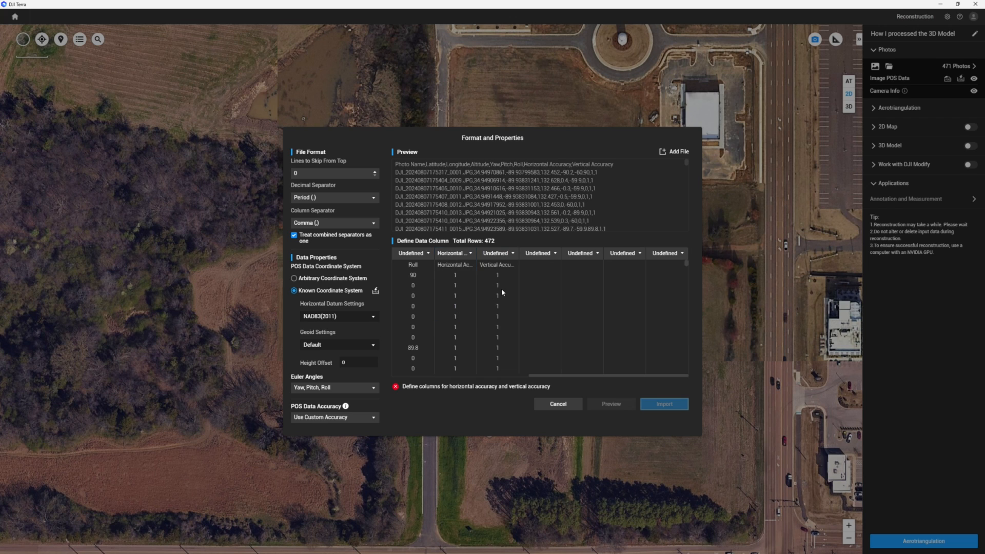
{"action": "left_click", "coordinate": [505, 255]}
{"action": "scroll", "coordinate": [497, 293], "scroll_direction": "down", "scroll_amount": 3}
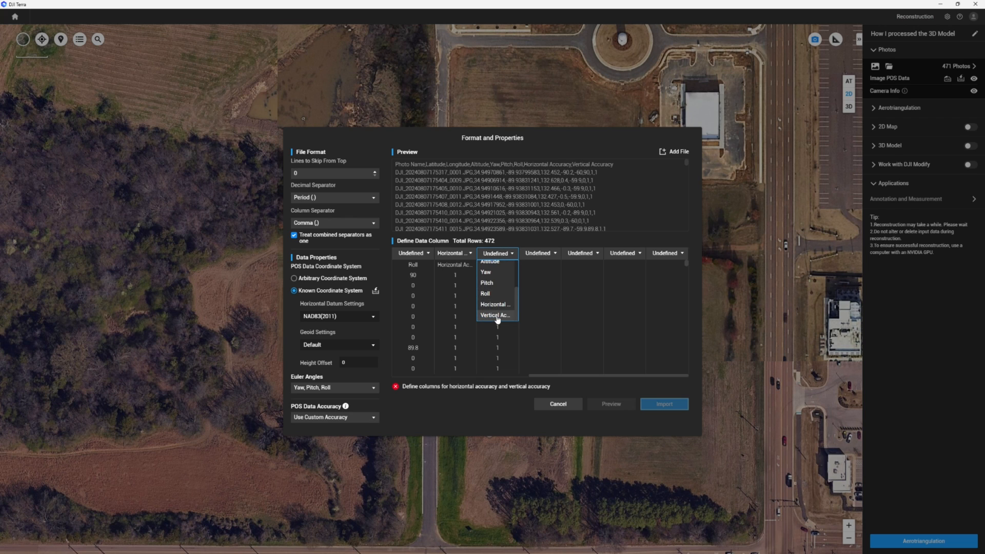
{"action": "left_click", "coordinate": [496, 317]}
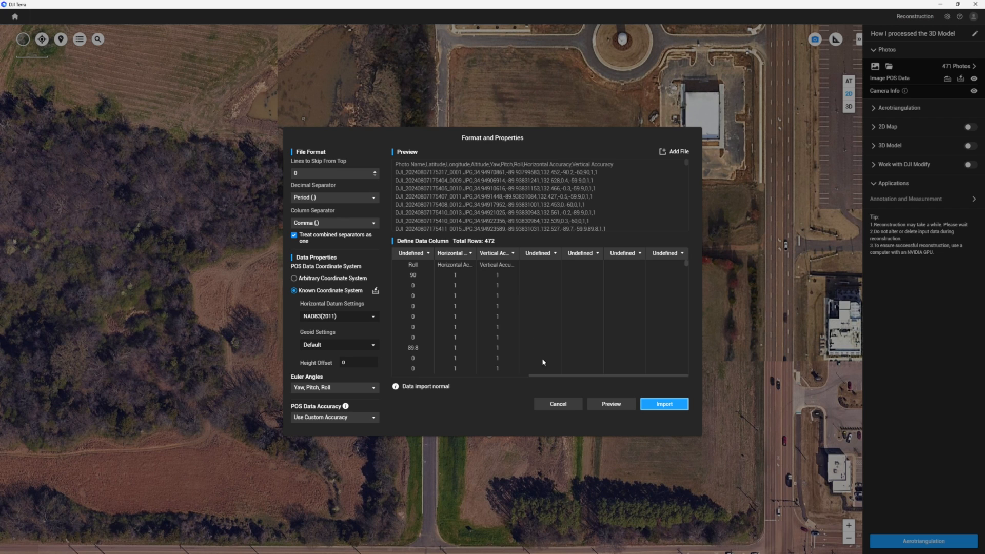
Skip 1 line from the top of the file and import the POS data
{"action": "left_click_drag", "start_coordinate": [546, 377], "coordinate": [390, 380]}
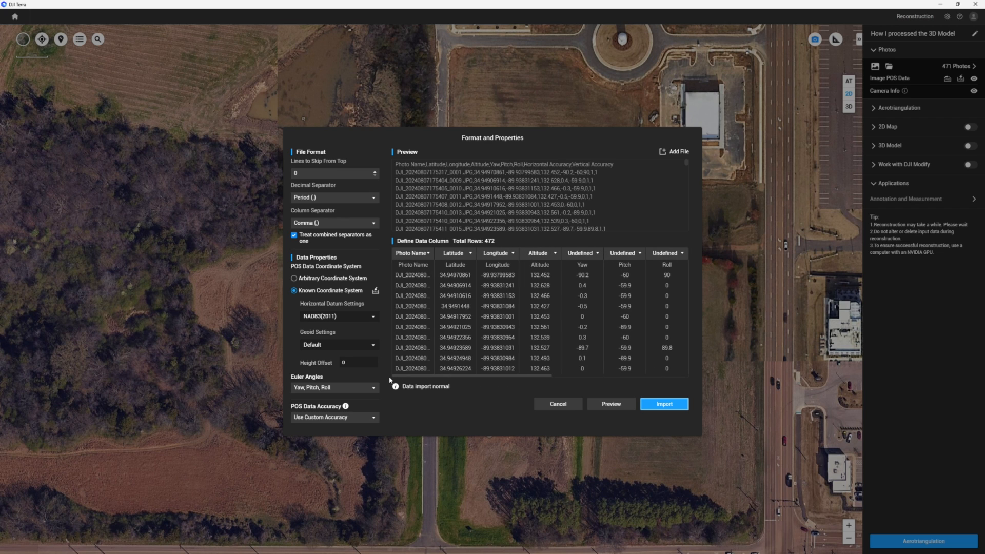
{"action": "left_click", "coordinate": [375, 174]}
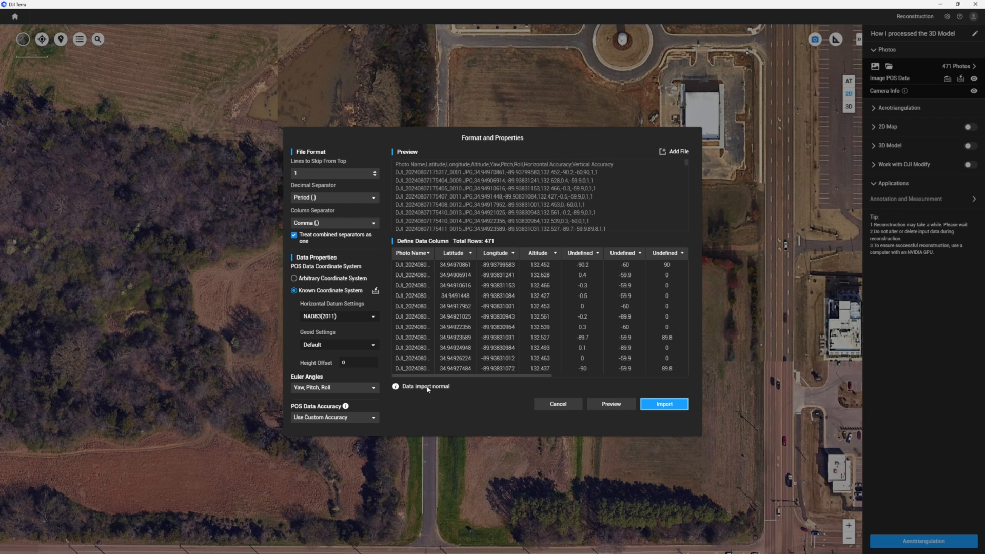
{"action": "left_click", "coordinate": [663, 406]}
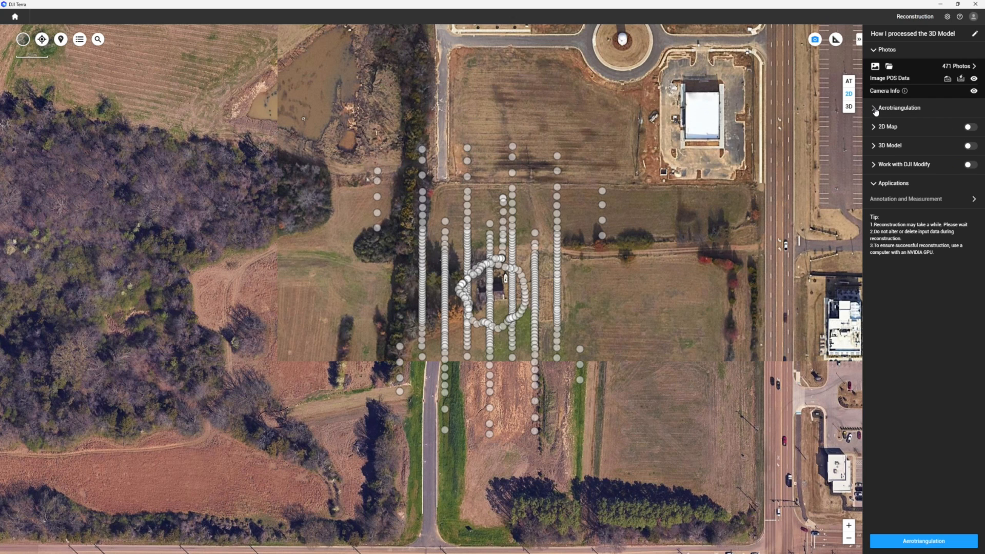
Run aerotriangulation with the parameters in the checklist and dismiss the completion notice
{"action": "left_click", "coordinate": [919, 542]}
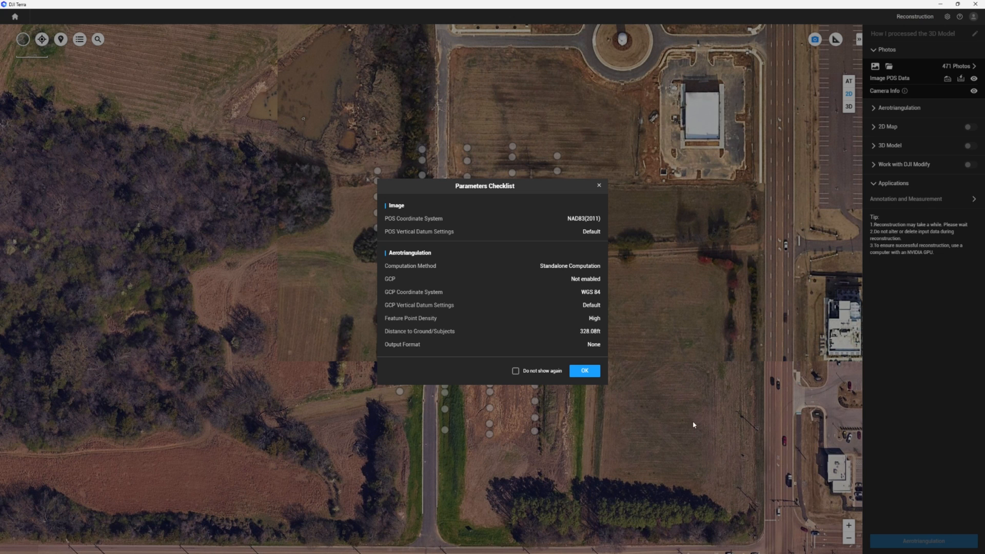
{"action": "left_click", "coordinate": [584, 371]}
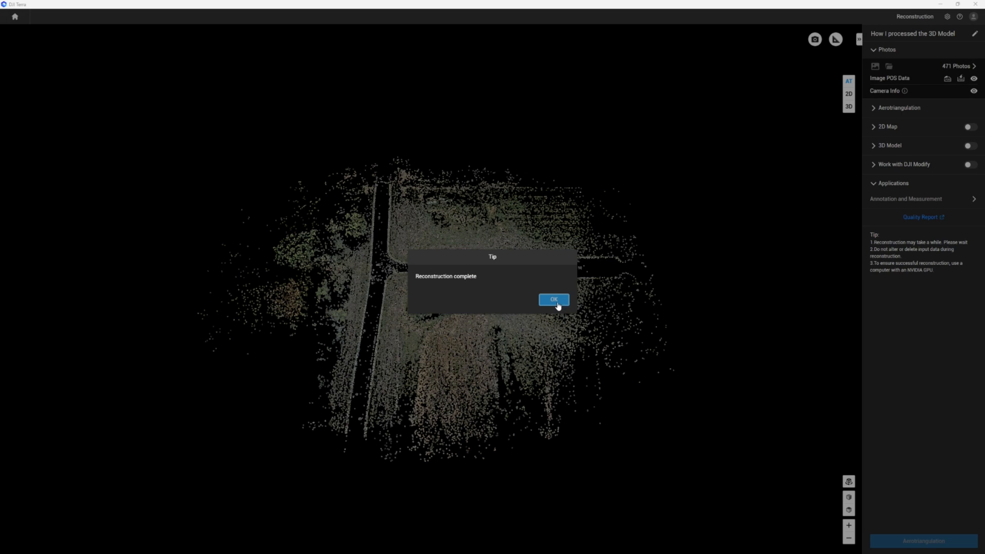
{"action": "left_click", "coordinate": [557, 305]}
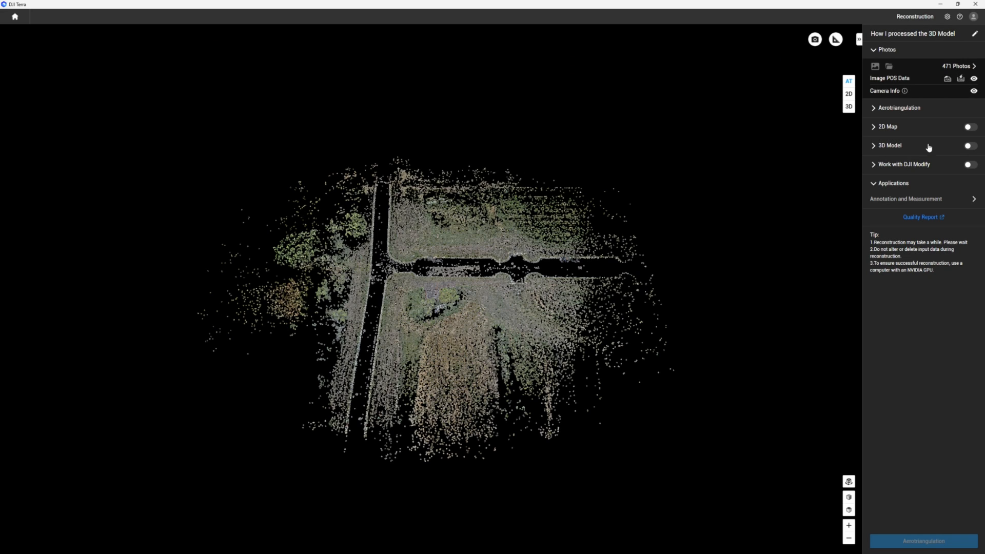
Open GCP Management in the advanced aerotriangulation settings and load "Emlid Tutorial RX.csv" from the Emlid RX Rover folder for GCP import
{"action": "left_click", "coordinate": [877, 110]}
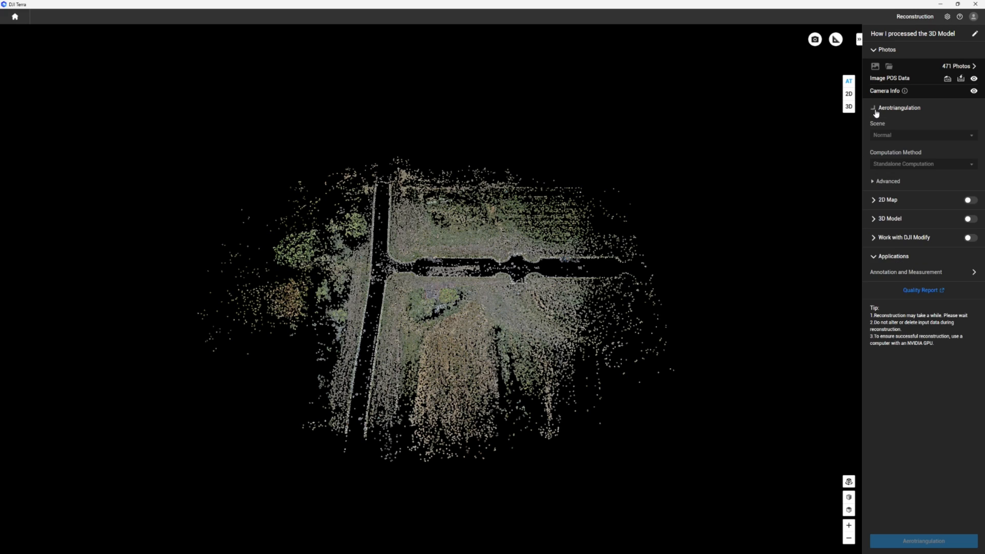
{"action": "left_click", "coordinate": [875, 184]}
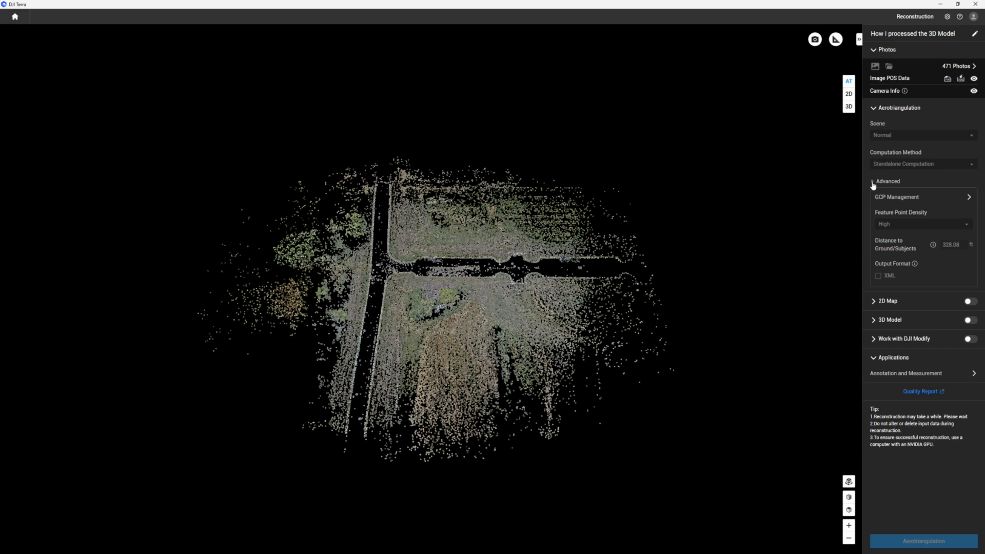
{"action": "left_click", "coordinate": [969, 198]}
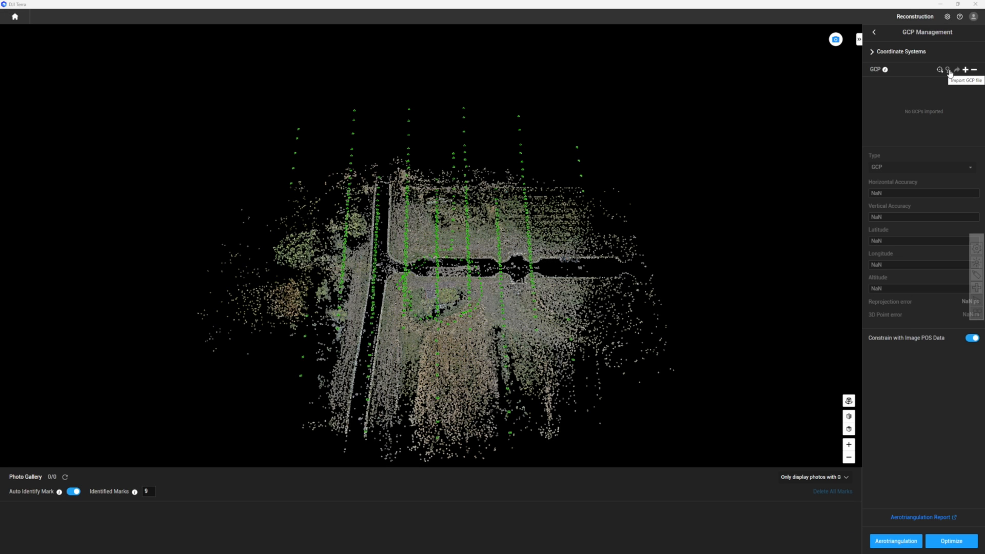
{"action": "left_click", "coordinate": [948, 71]}
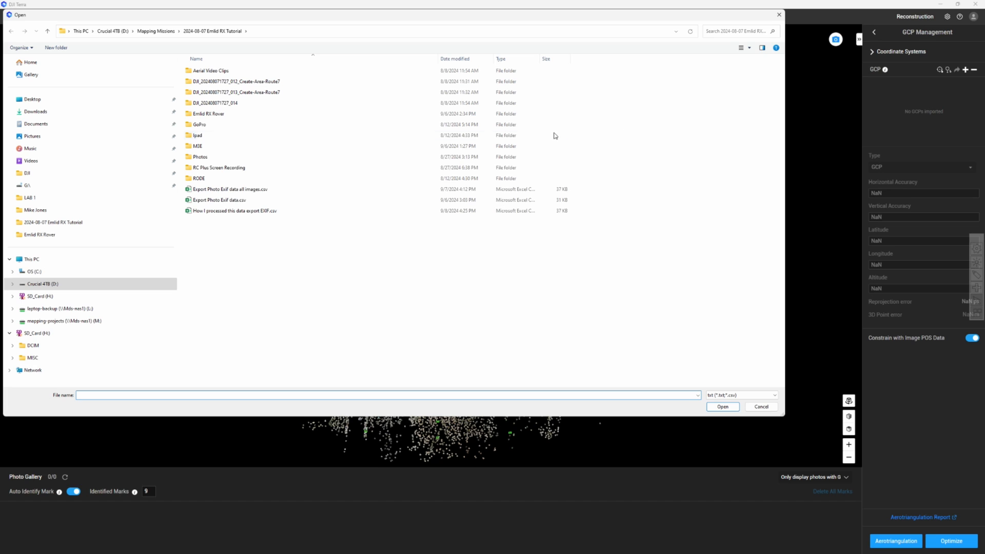
{"action": "double_click", "coordinate": [213, 114]}
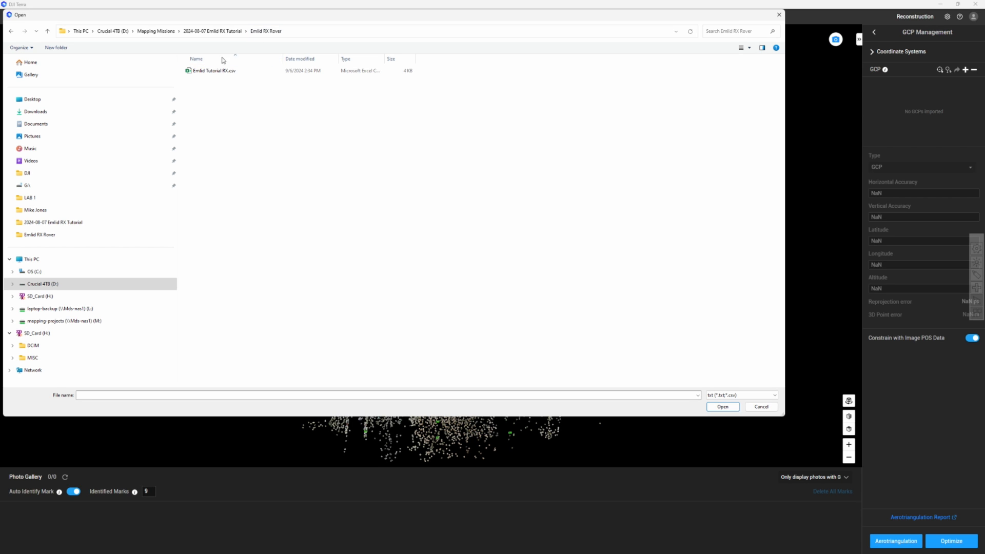
{"action": "double_click", "coordinate": [194, 71]}
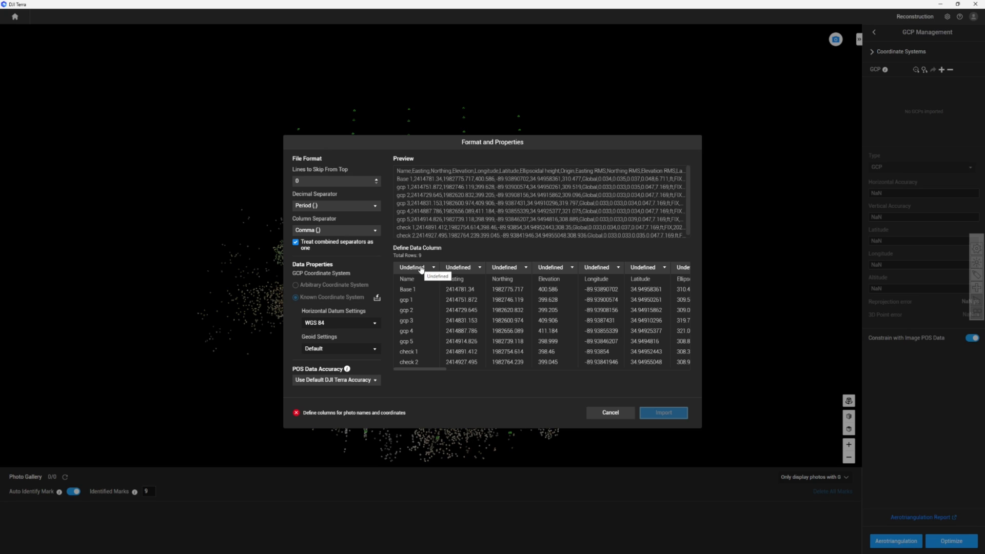
Set the GCP horizontal datum to the recently used NAD83(2011) / Mississippi West (ftUS)
{"action": "left_click", "coordinate": [338, 323]}
{"action": "scroll", "coordinate": [341, 369], "scroll_direction": "down", "scroll_amount": 4}
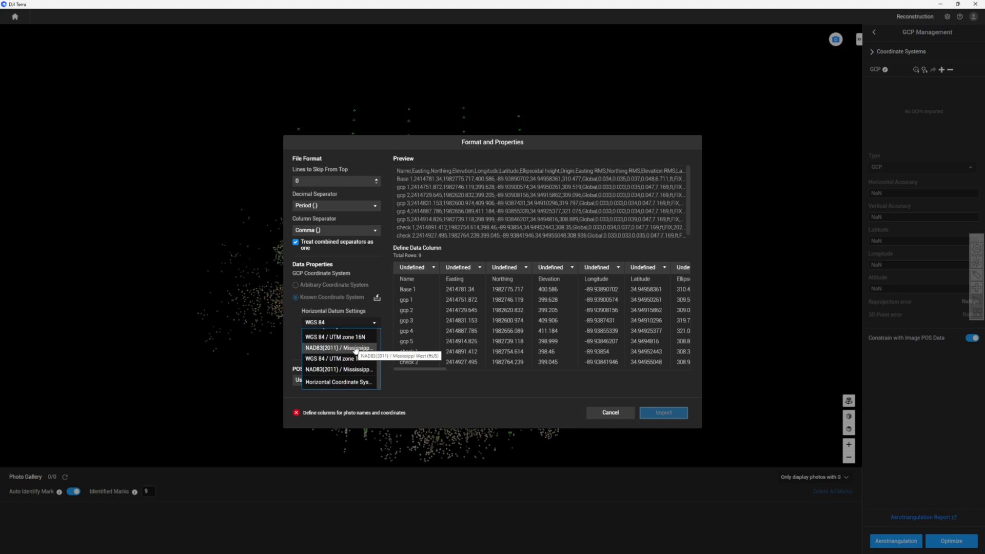
{"action": "left_click", "coordinate": [356, 348]}
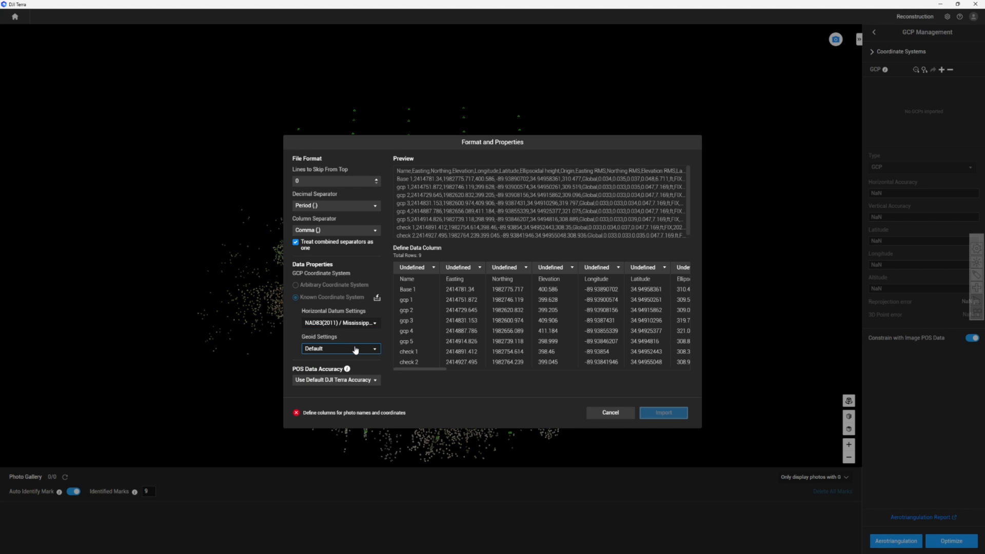
Search the horizontal coordinate systems for Mississippi, choose NAD83(2011) / Mississippi West (ftUS), EPSG:6510, and set the geoid to NAVD88 height (ftUS)
{"action": "left_click", "coordinate": [360, 323]}
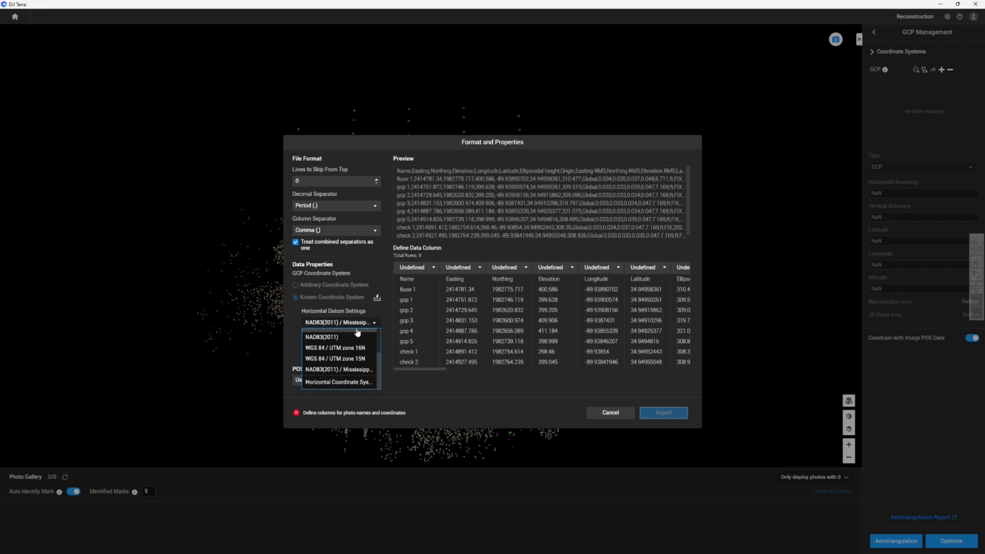
{"action": "left_click", "coordinate": [344, 383]}
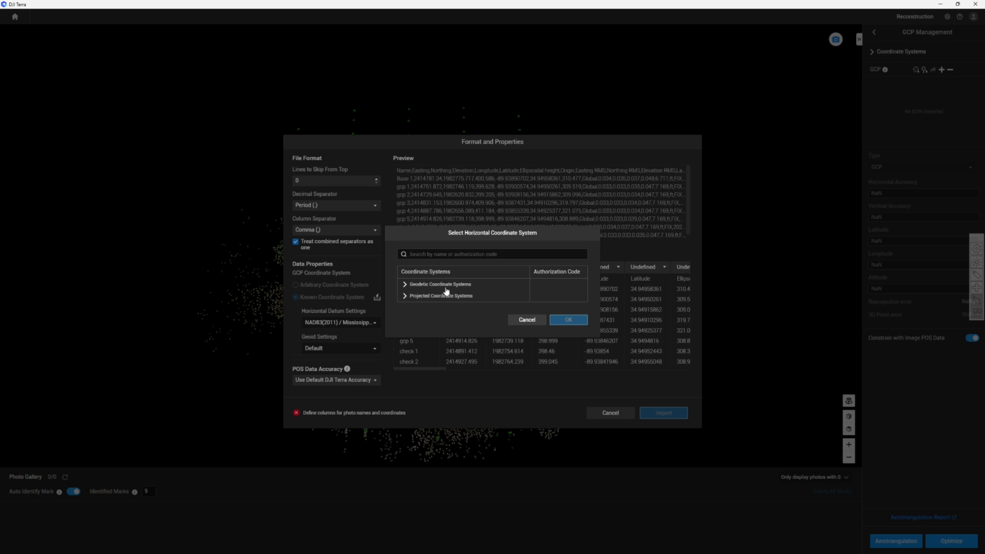
{"action": "left_click", "coordinate": [448, 252]}
{"action": "type", "text": "MIS"}
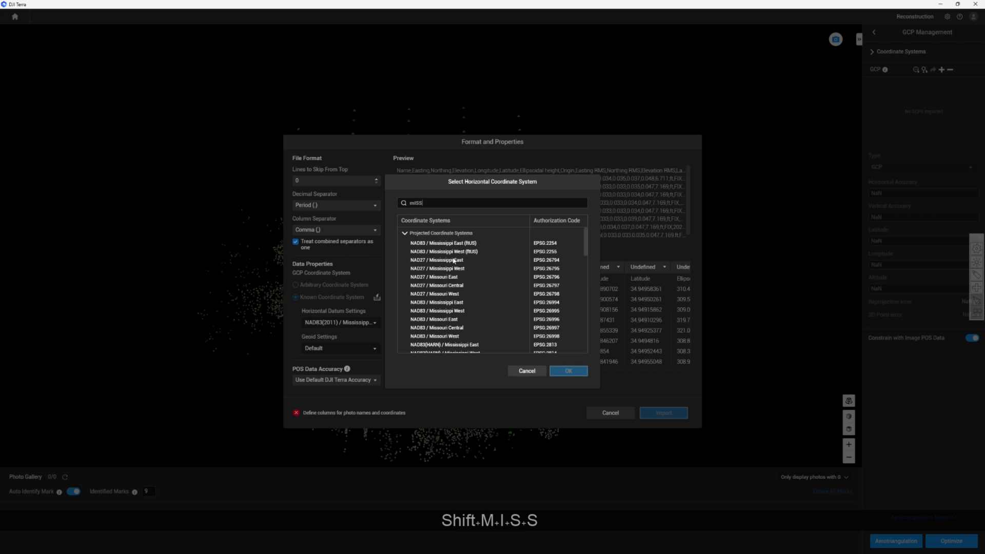
{"action": "key", "text": "BackSpace"}
{"action": "key", "text": "BackSpace"}
{"action": "key", "text": "BackSpace"}
{"action": "key", "text": "BackSpace"}
{"action": "key", "text": "BackSpace"}
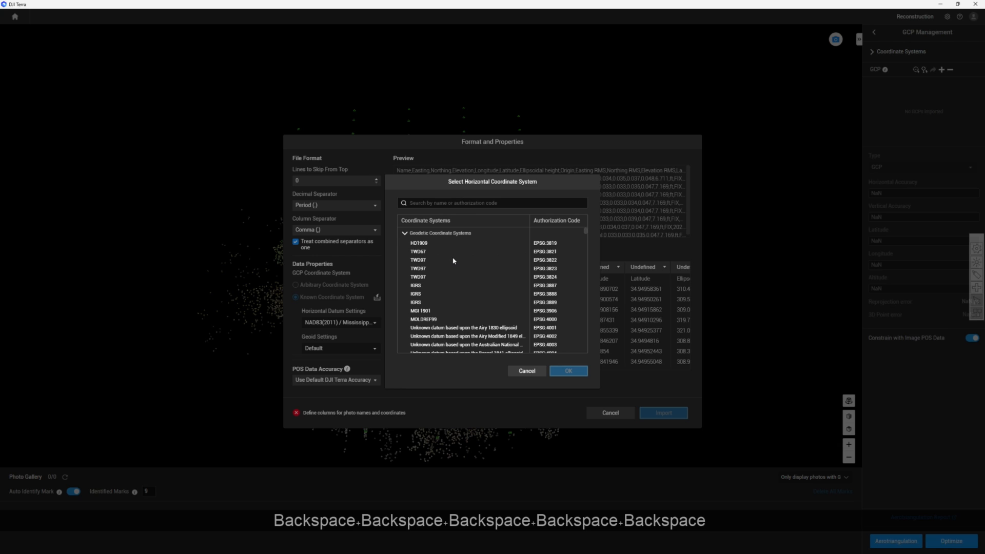
{"action": "key", "text": "Caps_Lock"}
{"action": "type", "text": "Missis"}
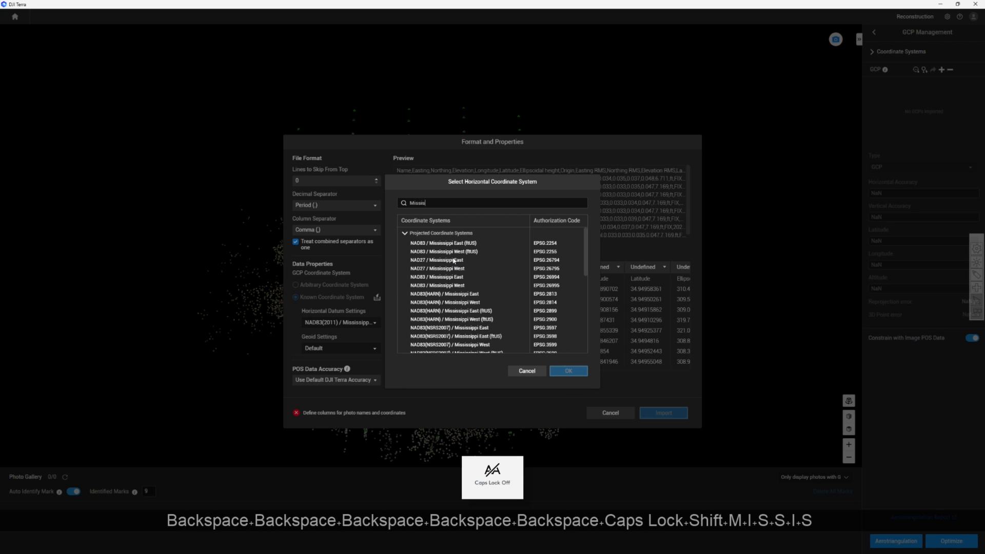
{"action": "type", "text": "sippi"}
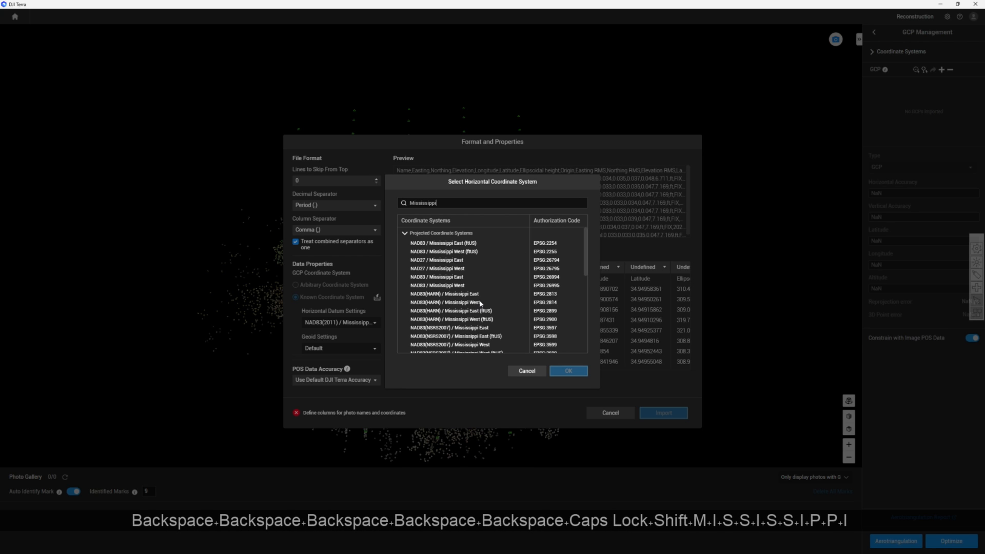
{"action": "scroll", "coordinate": [476, 293], "scroll_direction": "down", "scroll_amount": 3}
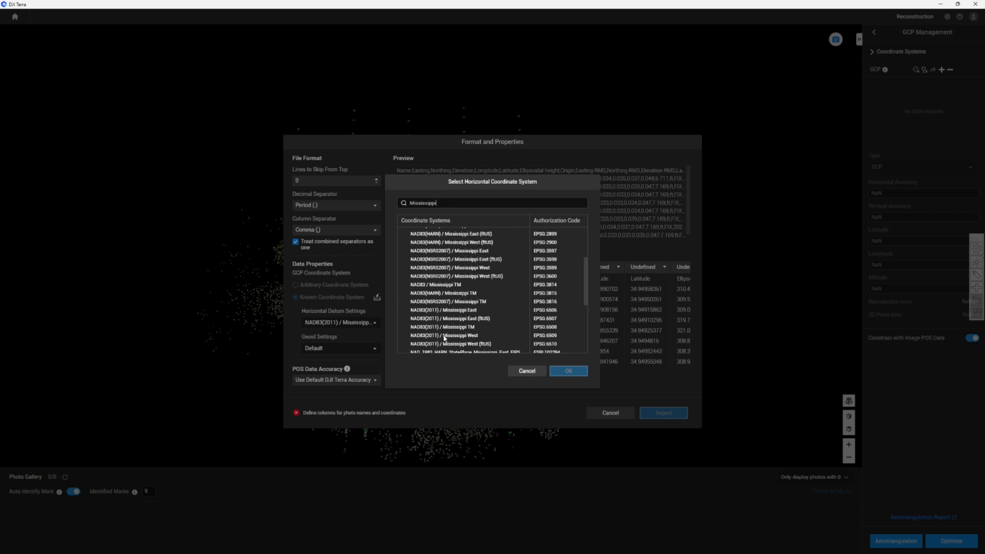
{"action": "left_click", "coordinate": [473, 344]}
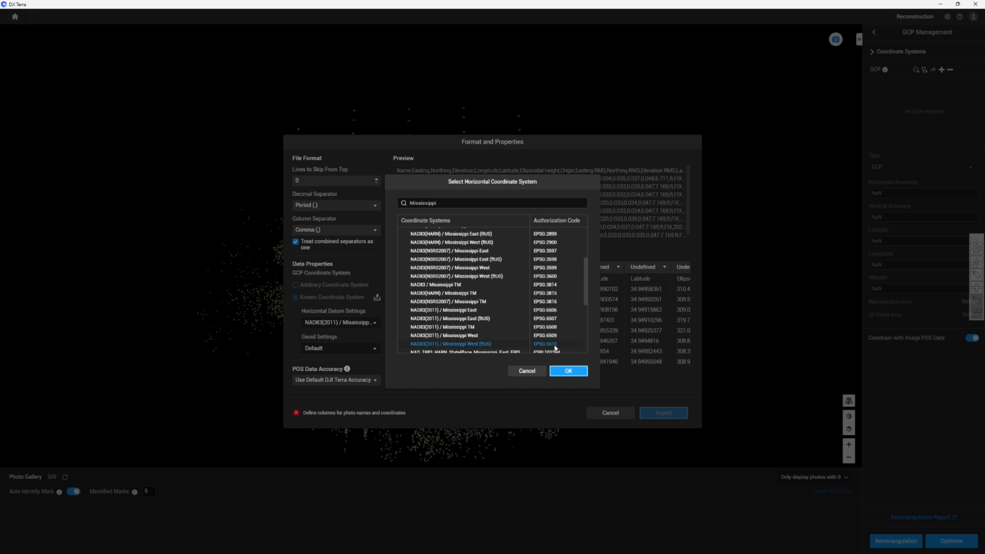
{"action": "left_click", "coordinate": [569, 371]}
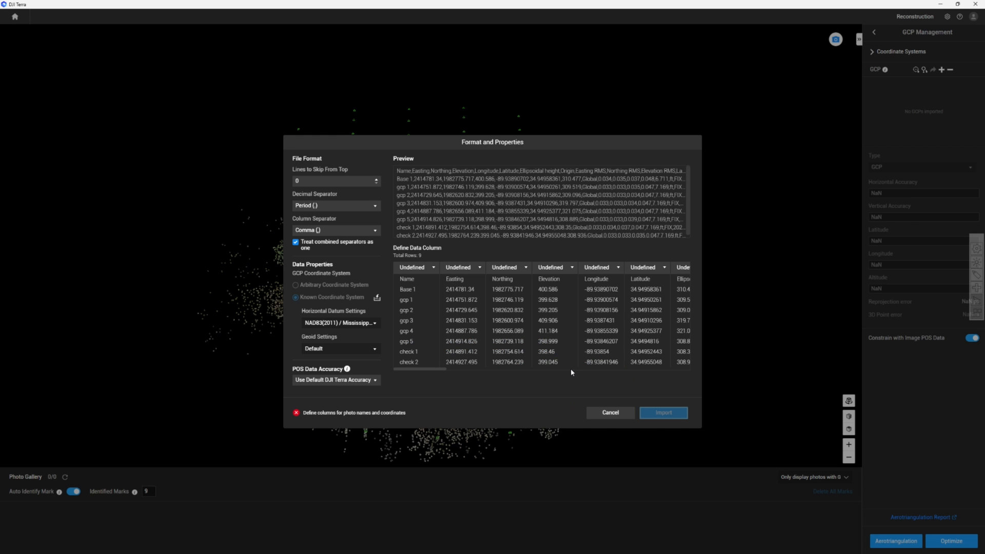
{"action": "left_click", "coordinate": [328, 353]}
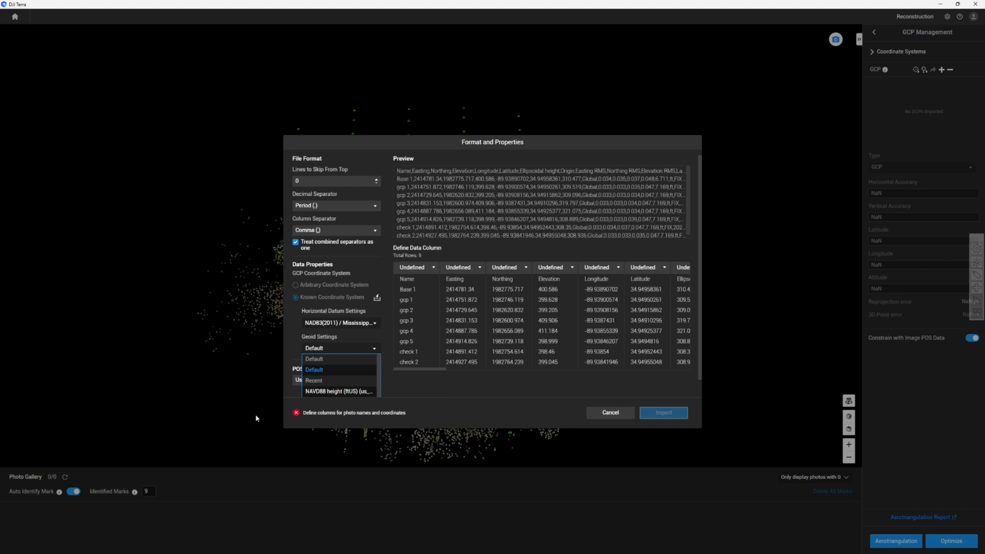
{"action": "left_click", "coordinate": [338, 391]}
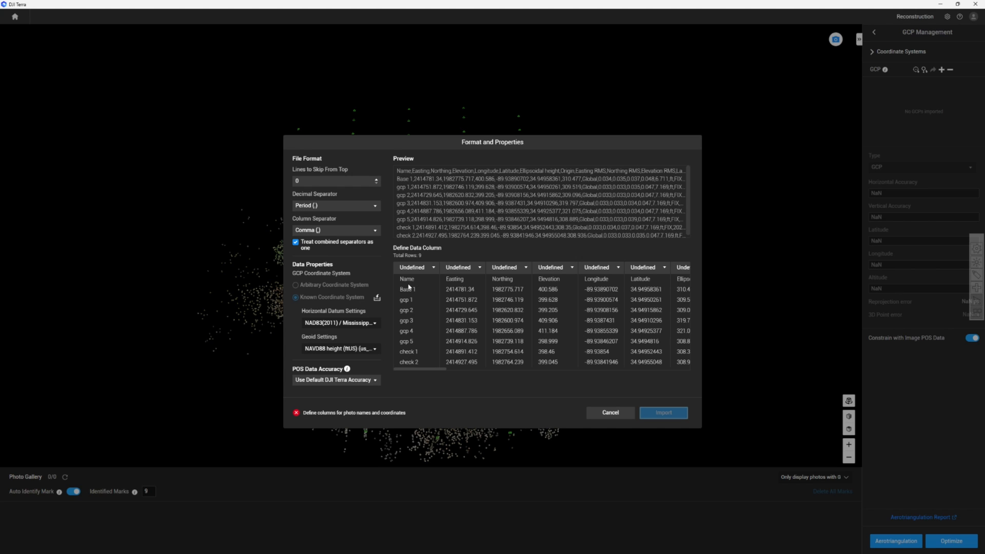
Define the first four data columns as Name, X/E for Easting, Y/N for Northing and Z/U for Elevation
{"action": "left_click", "coordinate": [432, 268]}
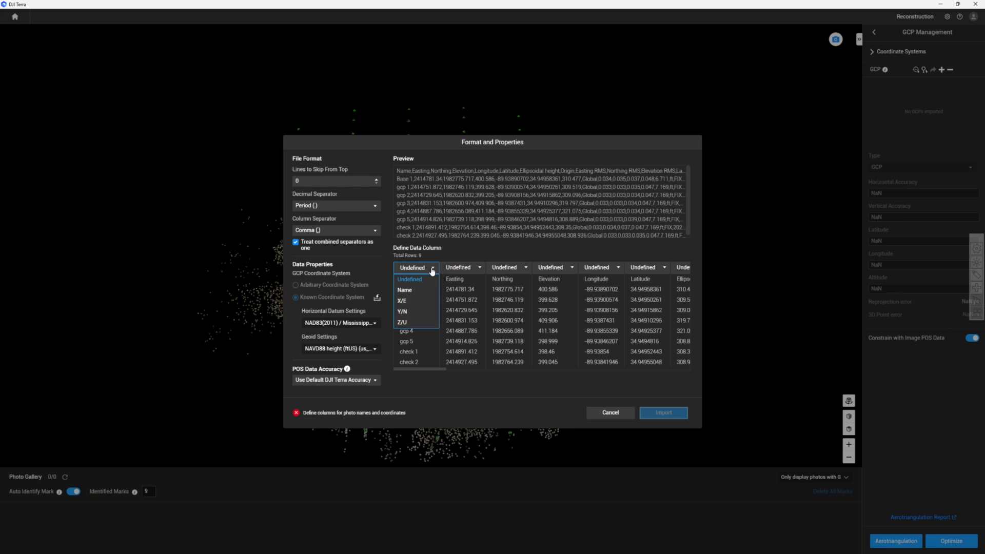
{"action": "left_click", "coordinate": [406, 290]}
{"action": "left_click", "coordinate": [457, 267]}
{"action": "left_click", "coordinate": [454, 301]}
{"action": "left_click", "coordinate": [519, 268]}
{"action": "left_click", "coordinate": [495, 315]}
{"action": "left_click", "coordinate": [555, 272]}
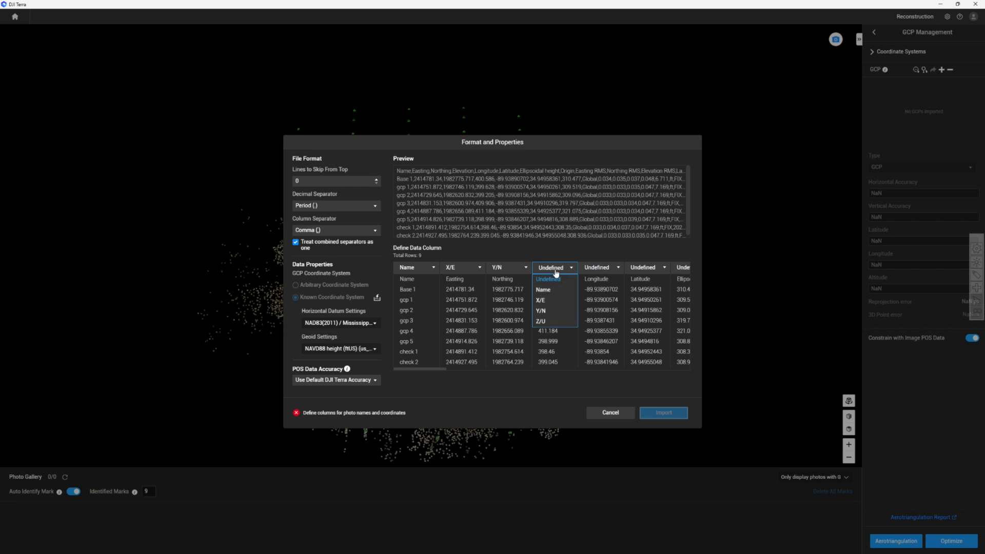
{"action": "left_click", "coordinate": [545, 328]}
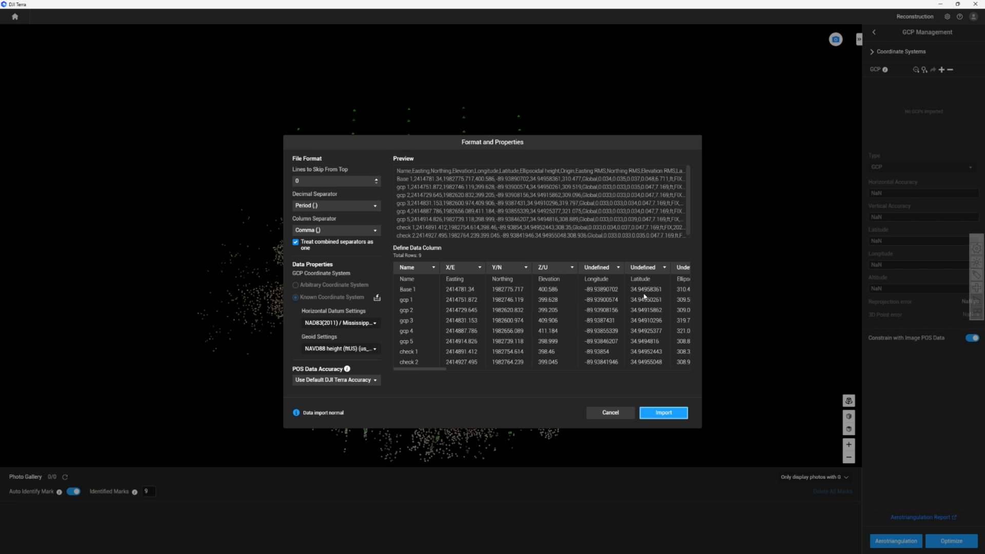
Check the remaining data columns, skip 1 line from the top of the file and import the ground control points
{"action": "scroll", "coordinate": [484, 369], "scroll_direction": "right", "scroll_amount": 5}
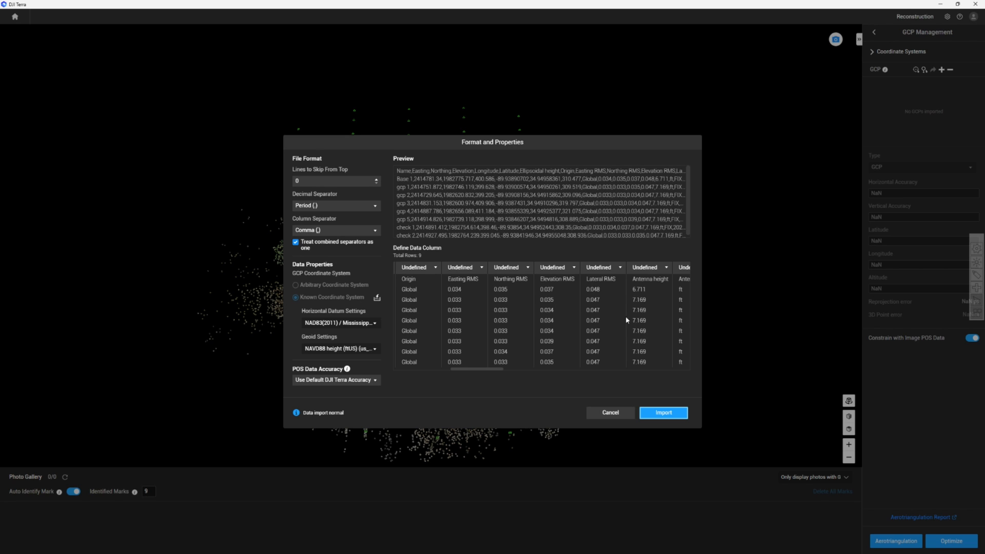
{"action": "left_click_drag", "start_coordinate": [485, 369], "coordinate": [669, 374]}
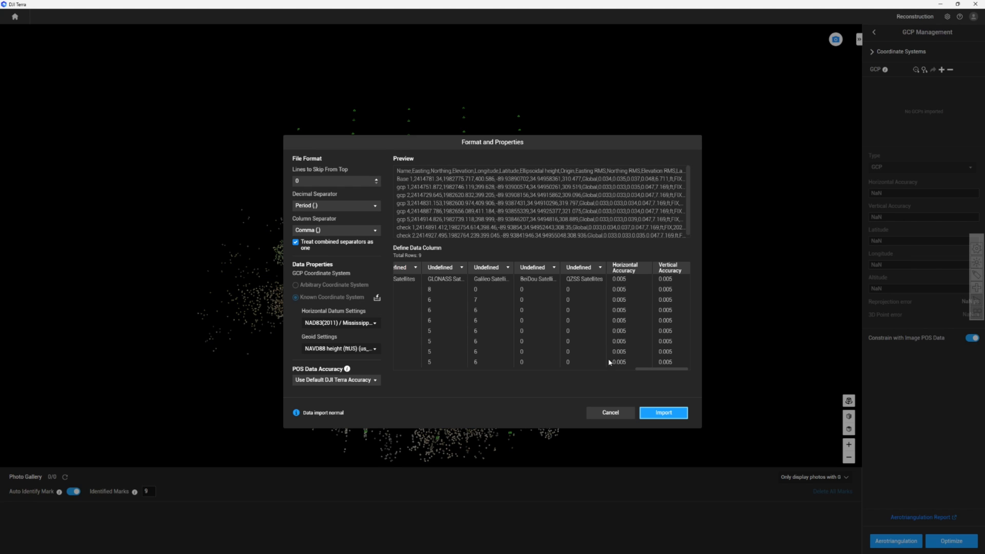
{"action": "left_click_drag", "start_coordinate": [649, 370], "coordinate": [384, 374]}
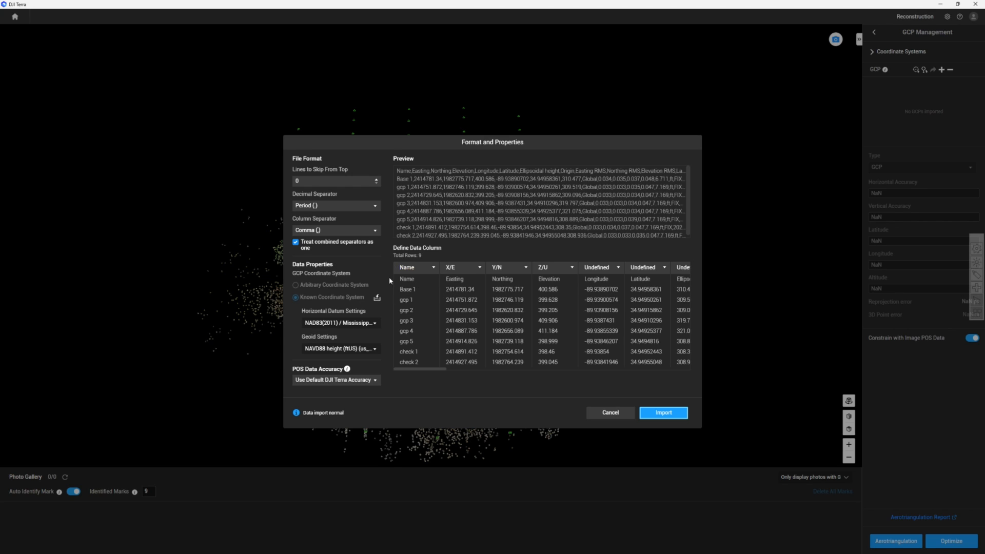
{"action": "left_click", "coordinate": [377, 179]}
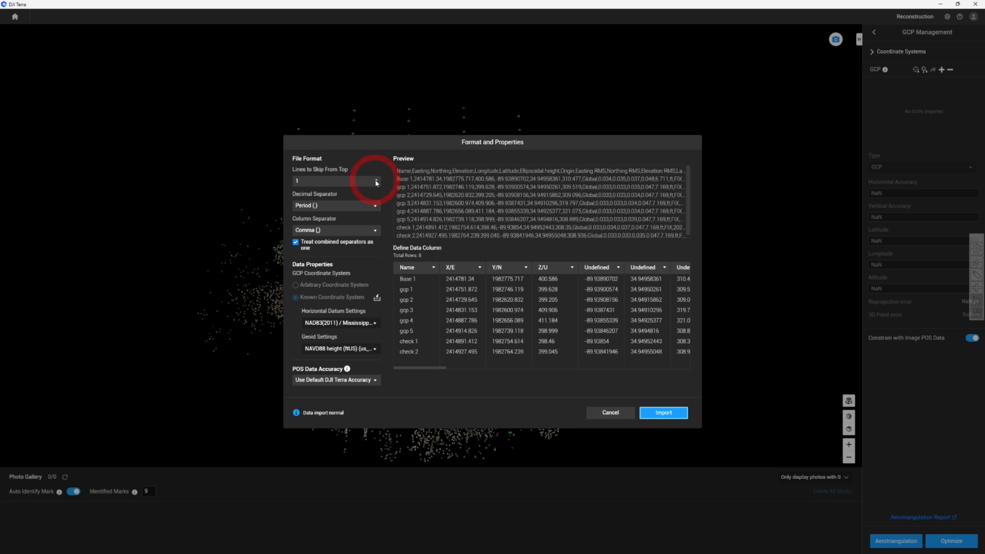
{"action": "left_click", "coordinate": [660, 417]}
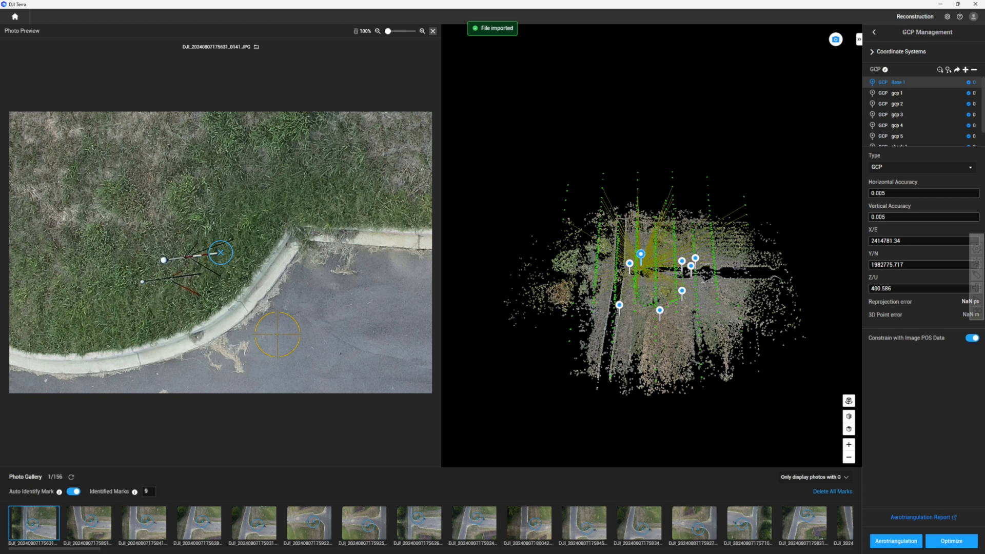
Inspect the Base 1 point in the photo preview and remove it from the GCP list
{"action": "scroll", "coordinate": [187, 254], "scroll_direction": "up", "scroll_amount": 5}
{"action": "scroll", "coordinate": [190, 255], "scroll_direction": "up", "scroll_amount": 1}
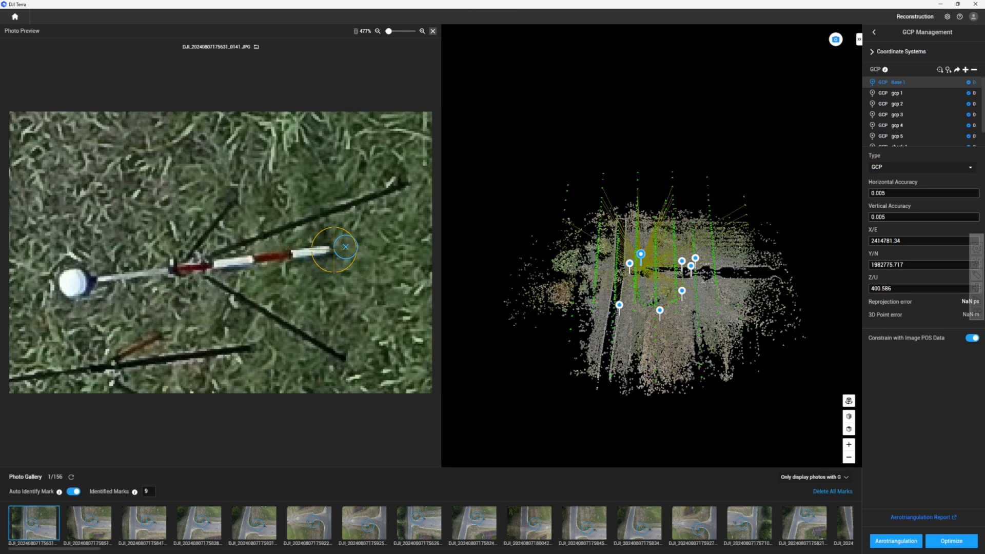
{"action": "left_click", "coordinate": [974, 72]}
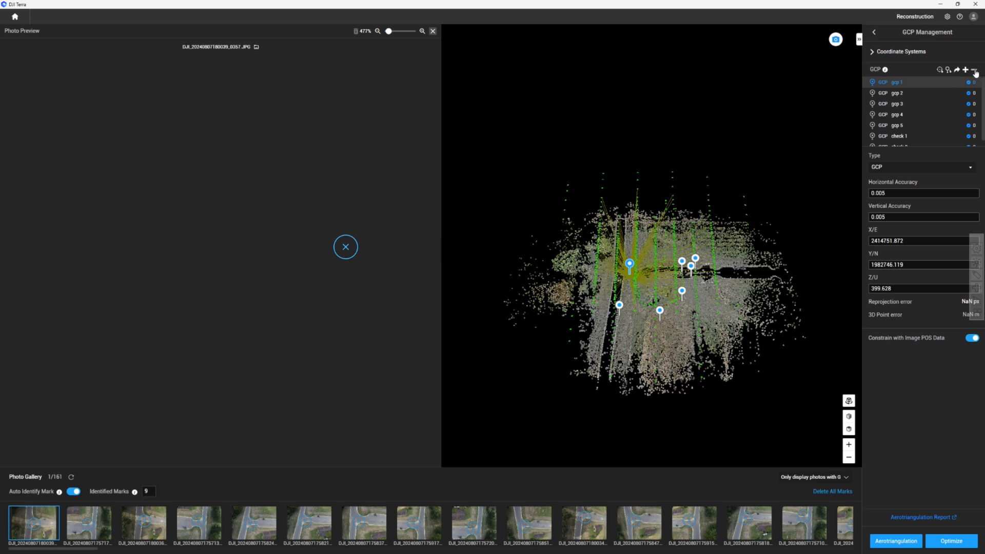
Select gcp 4 and remove it from the GCP list
{"action": "left_click", "coordinate": [660, 311]}
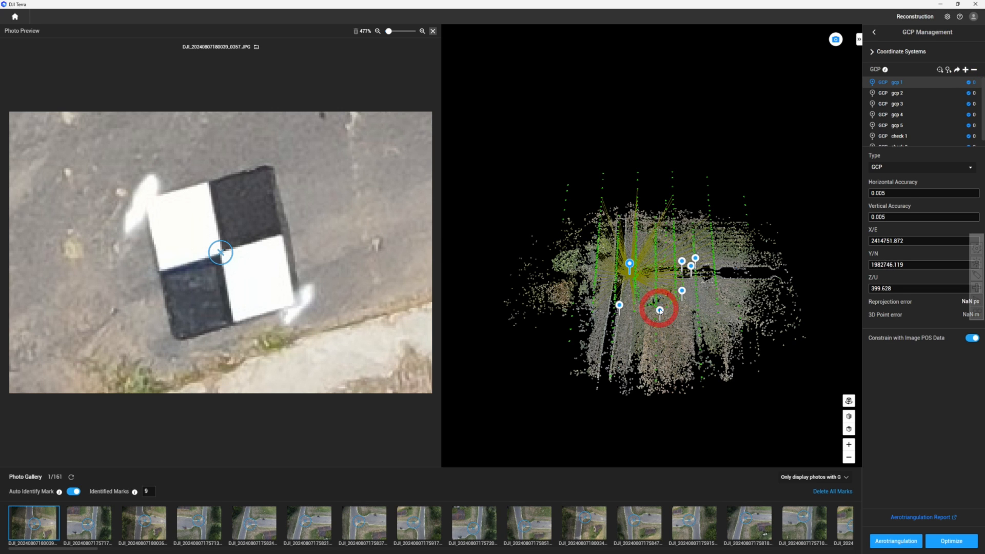
{"action": "left_click", "coordinate": [683, 292]}
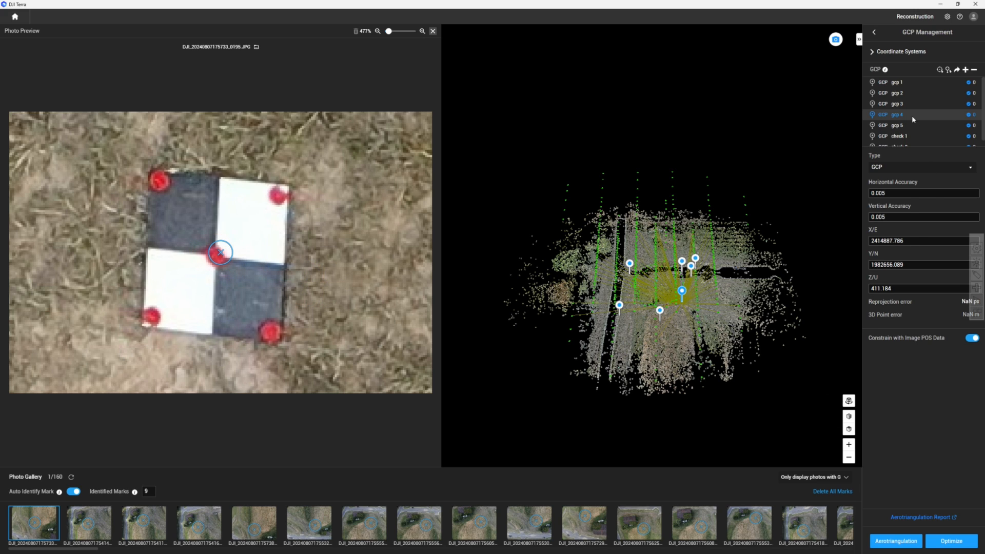
{"action": "left_click", "coordinate": [974, 71]}
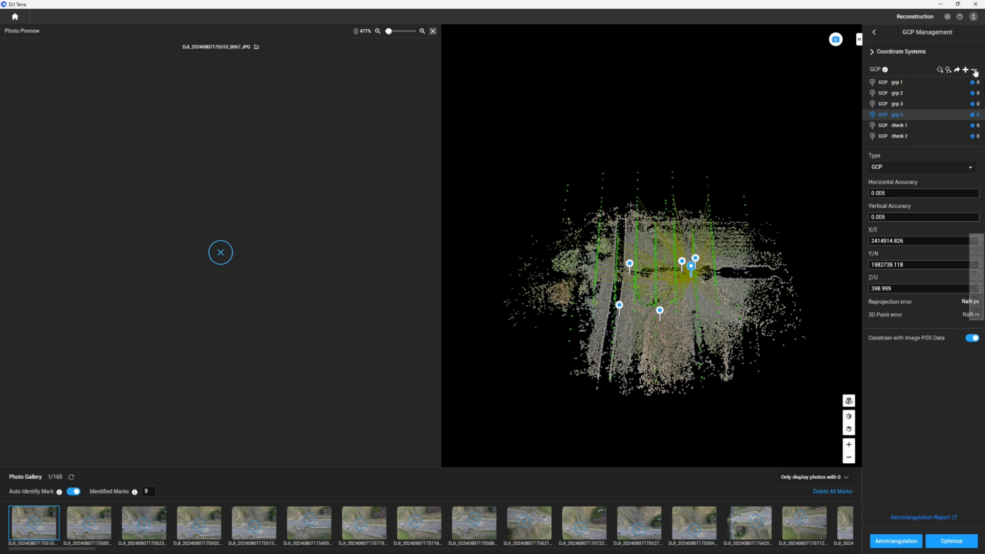
{"action": "left_click", "coordinate": [630, 264]}
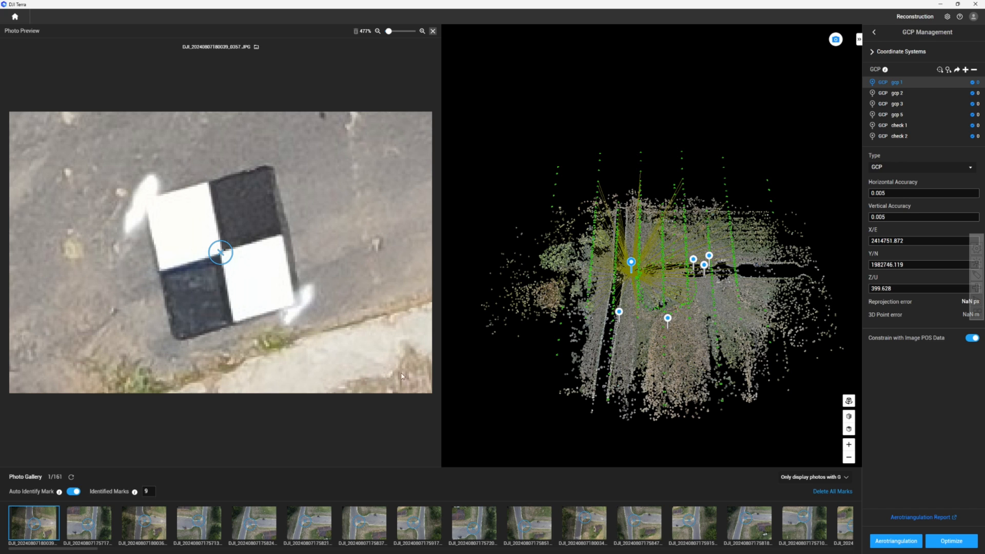
{"action": "left_click", "coordinate": [154, 528]}
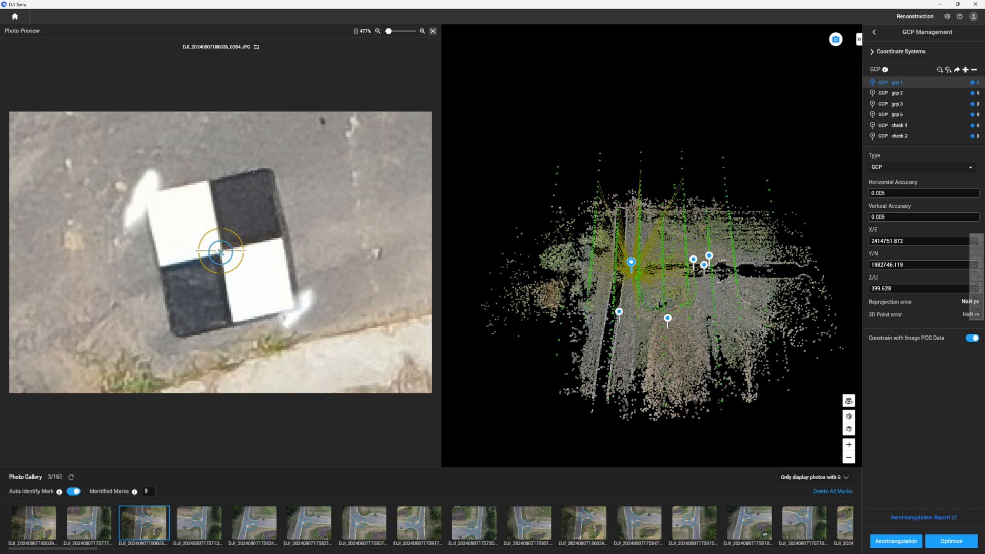
{"action": "left_click", "coordinate": [220, 252]}
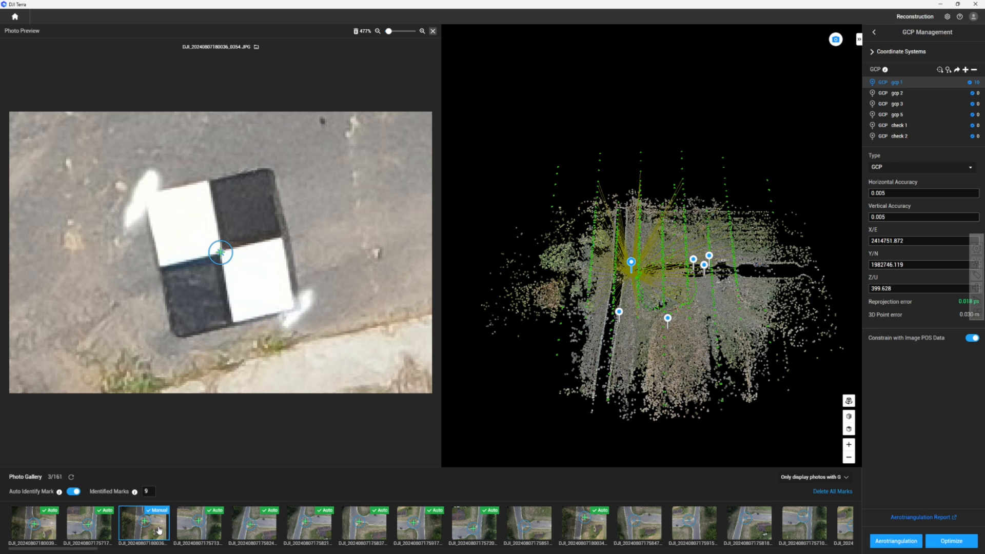
{"action": "left_click", "coordinate": [101, 527]}
{"action": "left_click", "coordinate": [160, 534]}
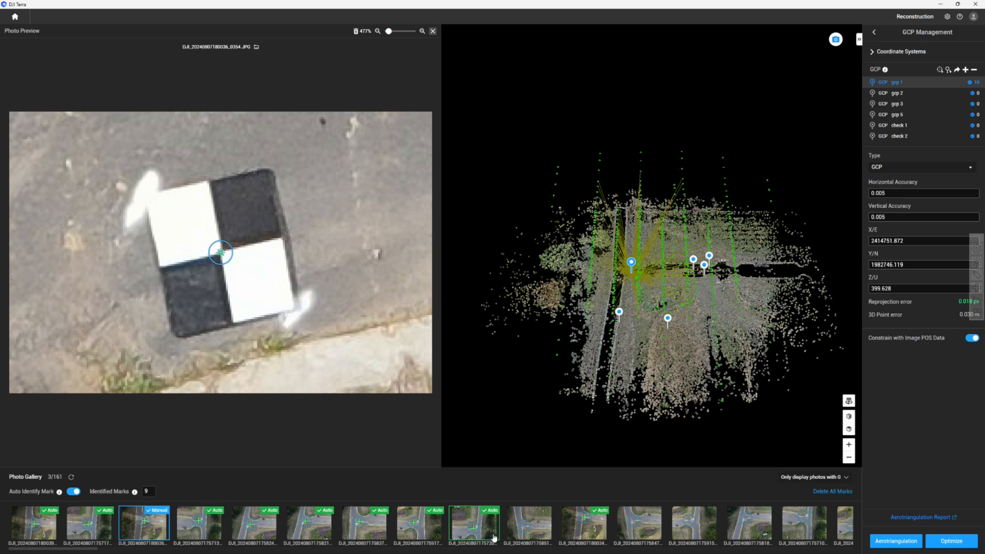
{"action": "left_click", "coordinate": [540, 521]}
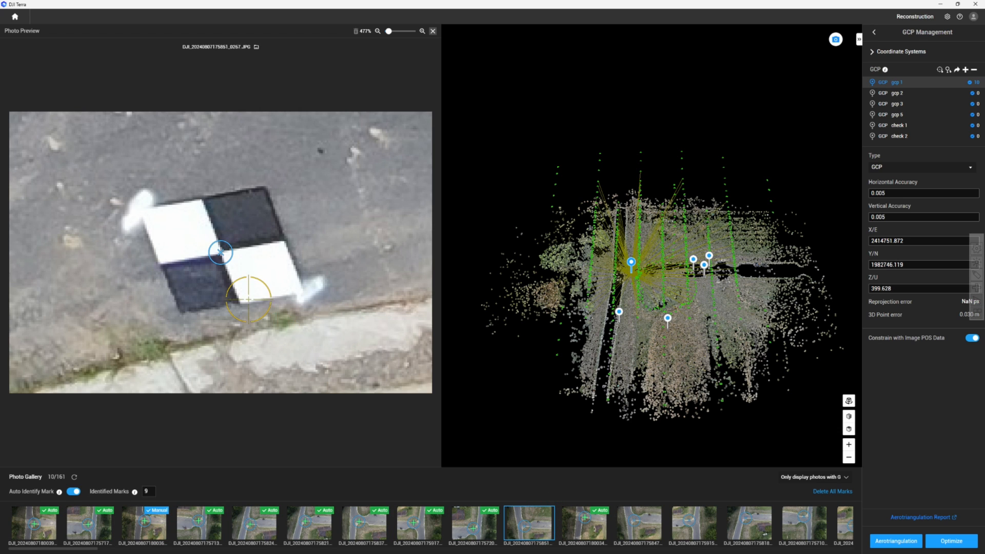
{"action": "left_click", "coordinate": [219, 253]}
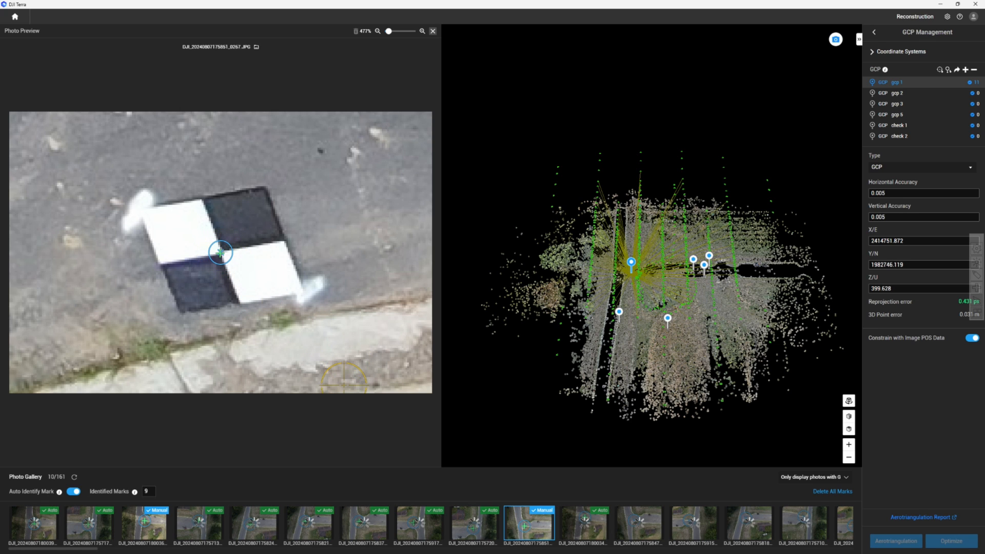
{"action": "left_click", "coordinate": [376, 531]}
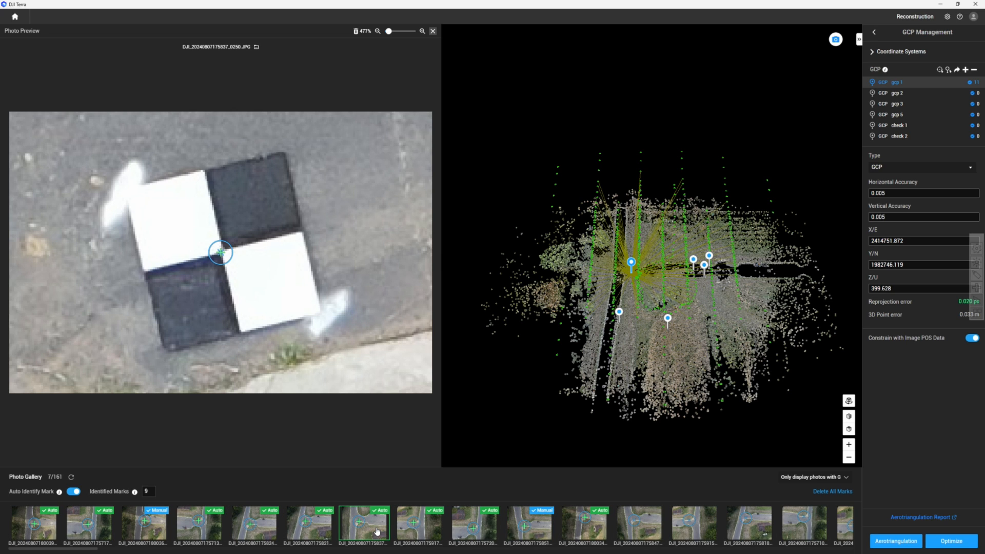
{"action": "left_click", "coordinate": [619, 314]}
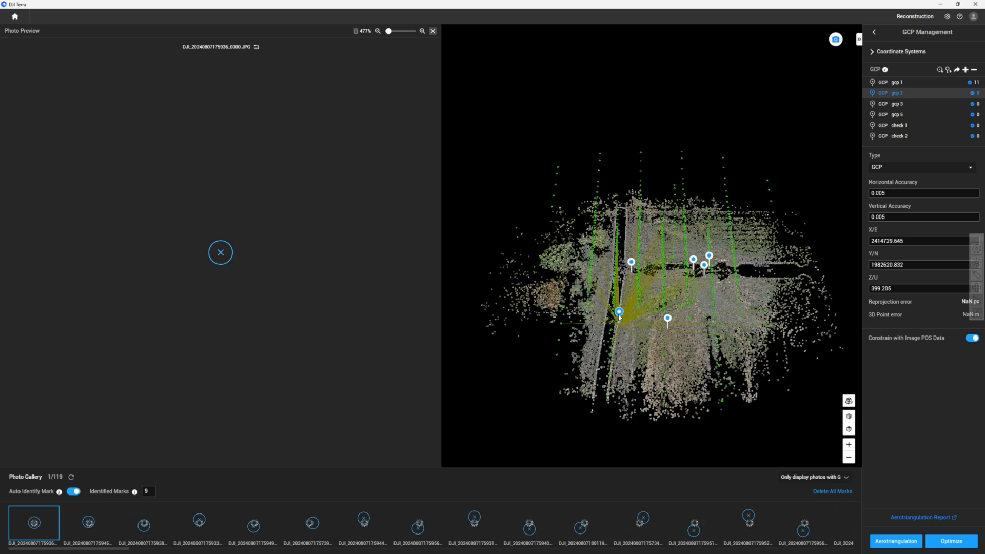
{"action": "scroll", "coordinate": [202, 287], "scroll_direction": "up", "scroll_amount": 3}
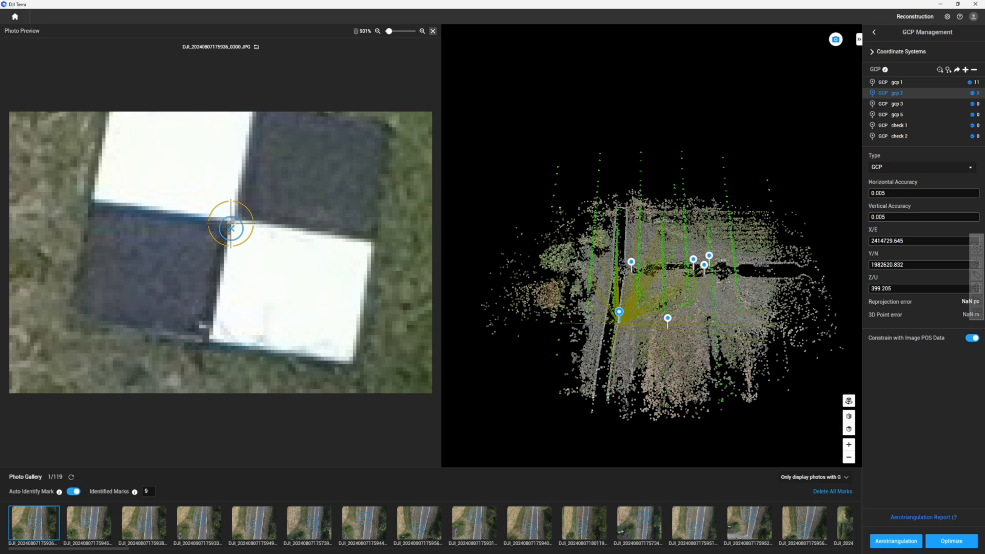
{"action": "left_click", "coordinate": [231, 223]}
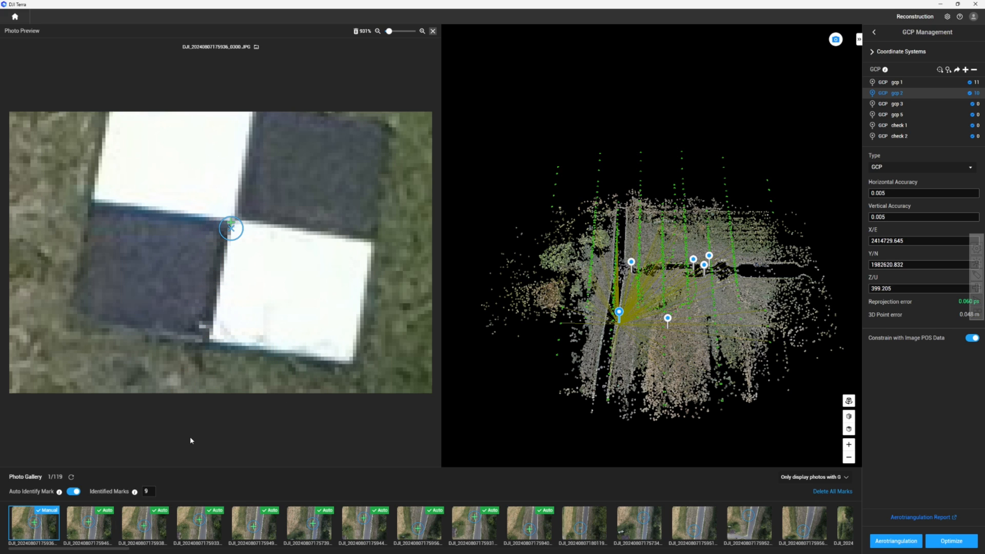
{"action": "left_click", "coordinate": [100, 530]}
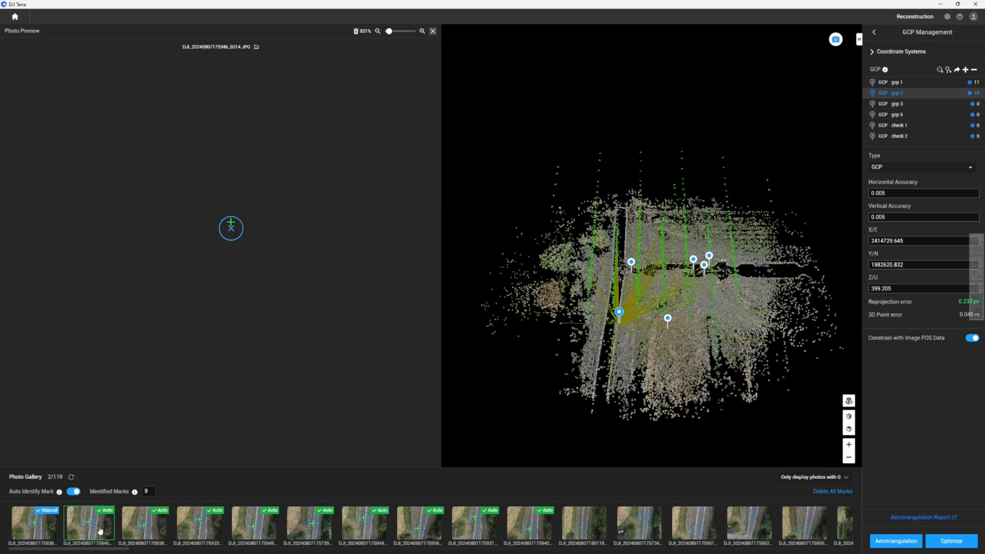
{"action": "left_click", "coordinate": [211, 532]}
{"action": "left_click", "coordinate": [323, 537]}
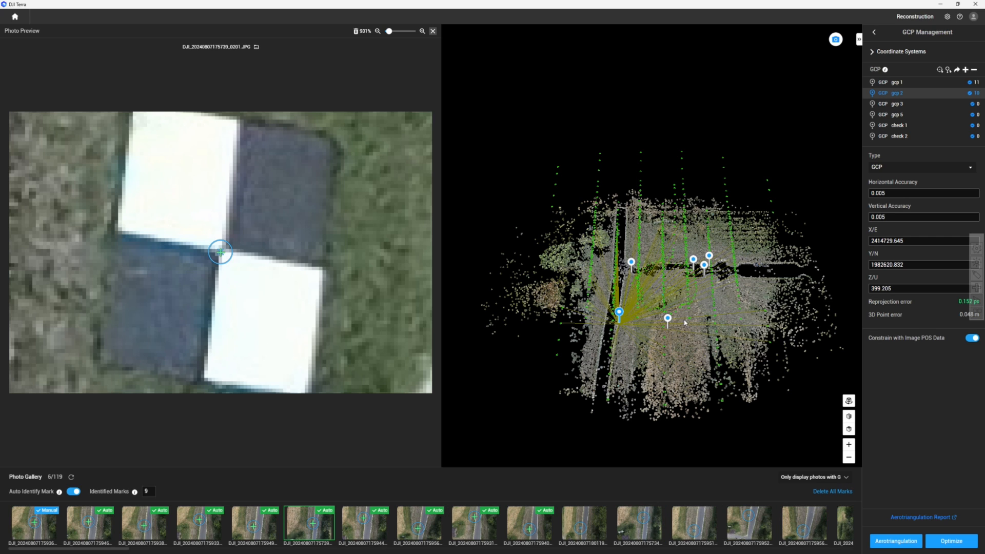
{"action": "left_click", "coordinate": [668, 319]}
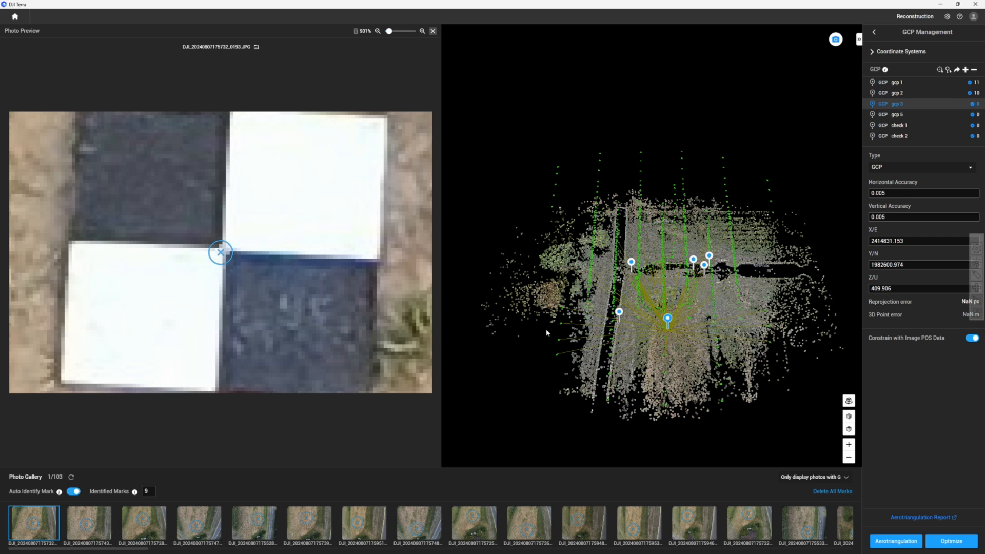
{"action": "scroll", "coordinate": [238, 349], "scroll_direction": "down", "scroll_amount": 1}
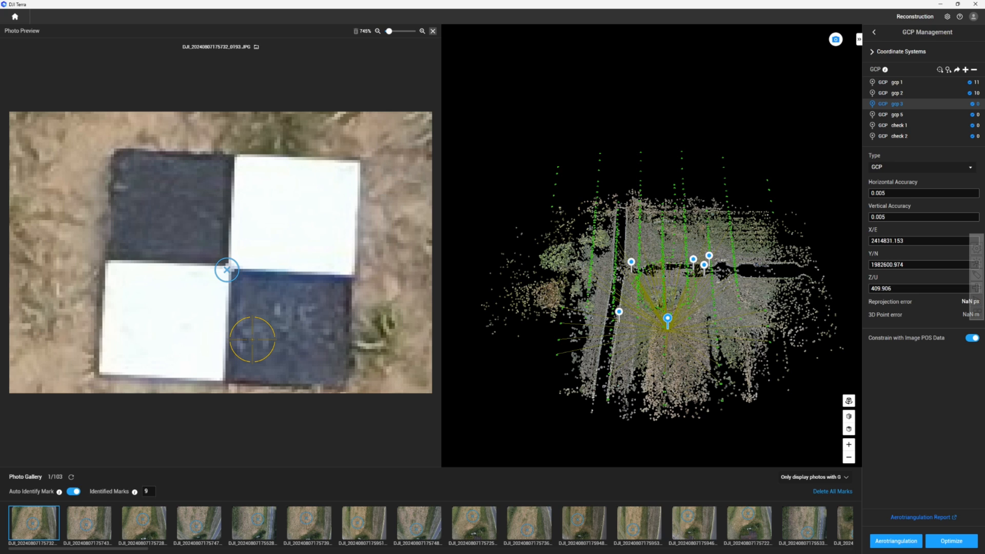
{"action": "scroll", "coordinate": [227, 253], "scroll_direction": "up", "scroll_amount": 3}
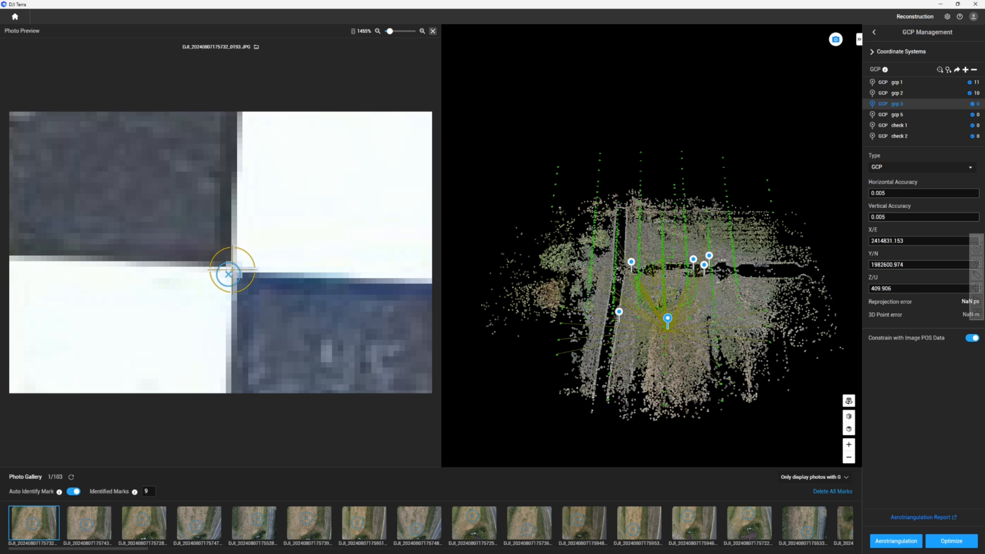
{"action": "left_click", "coordinate": [232, 269]}
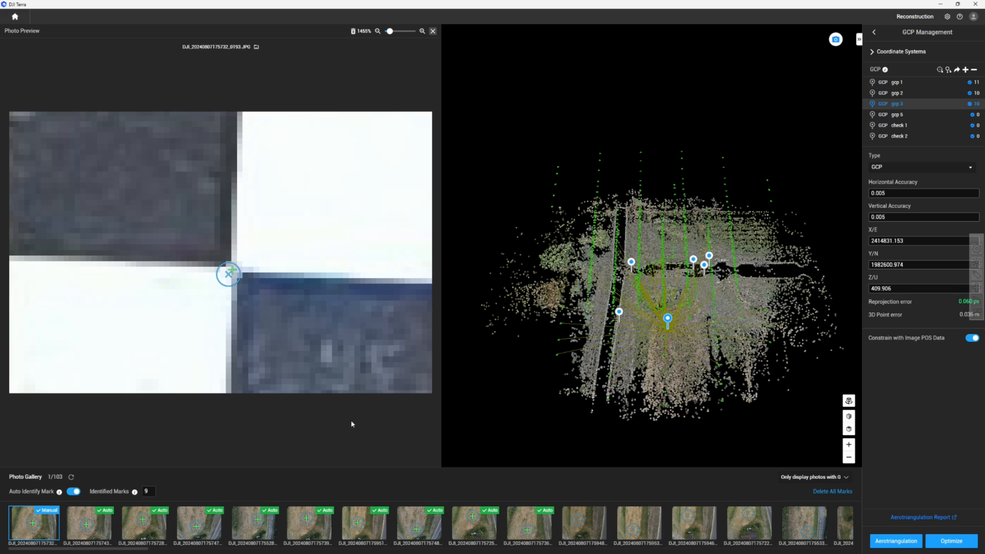
{"action": "left_click", "coordinate": [207, 524]}
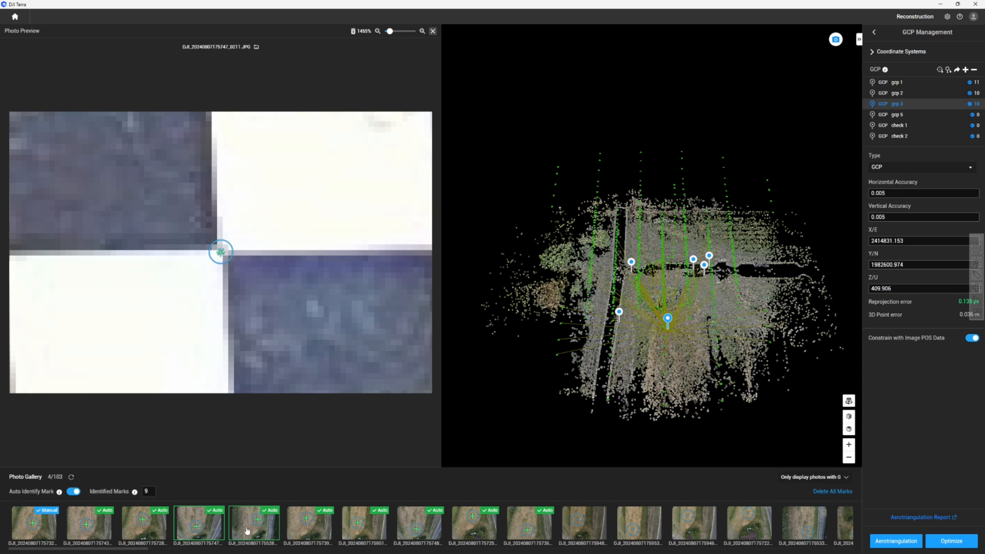
{"action": "left_click", "coordinate": [402, 519]}
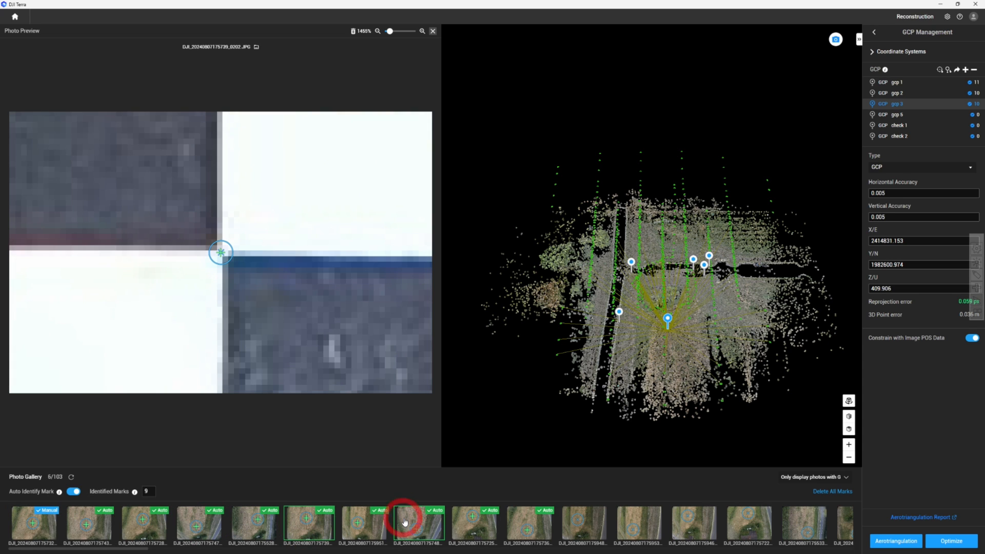
{"action": "left_click", "coordinate": [704, 266]}
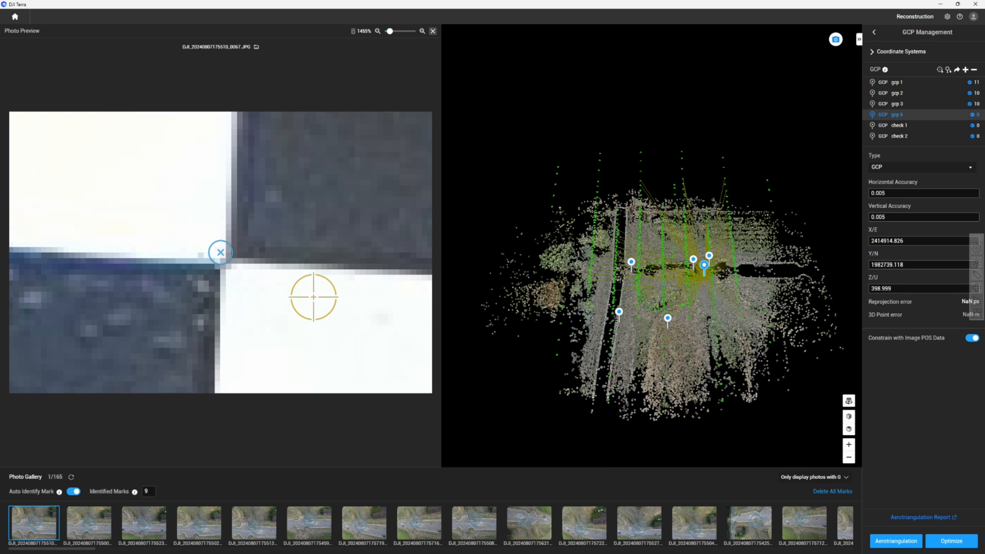
{"action": "scroll", "coordinate": [259, 281], "scroll_direction": "up", "scroll_amount": 2}
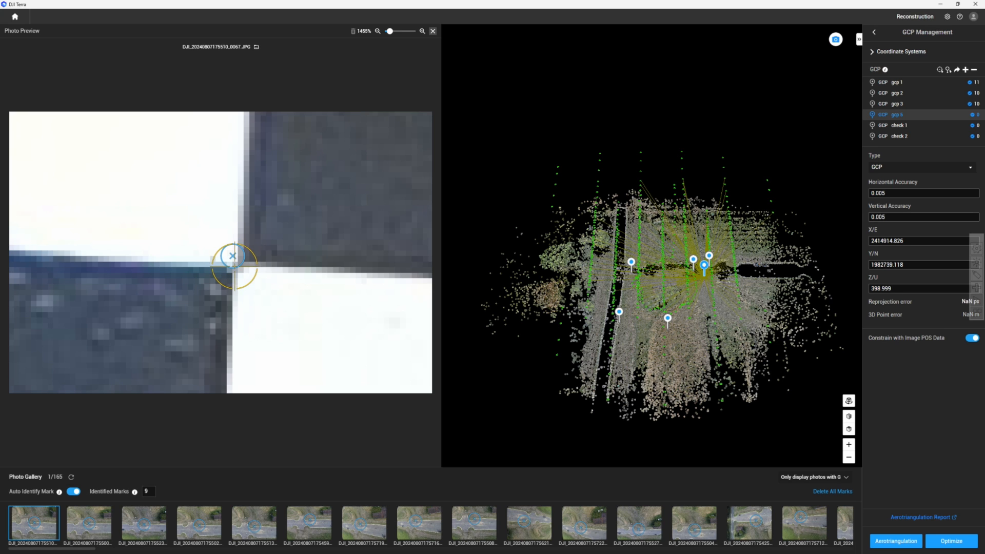
{"action": "left_click", "coordinate": [235, 265]}
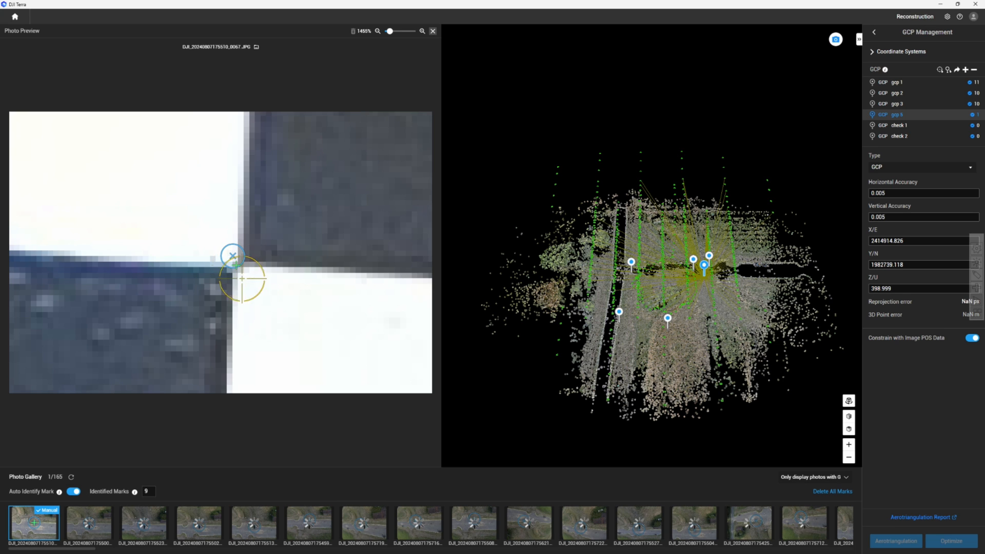
{"action": "scroll", "coordinate": [275, 330], "scroll_direction": "down", "scroll_amount": 9}
{"action": "scroll", "coordinate": [286, 371], "scroll_direction": "down", "scroll_amount": 1}
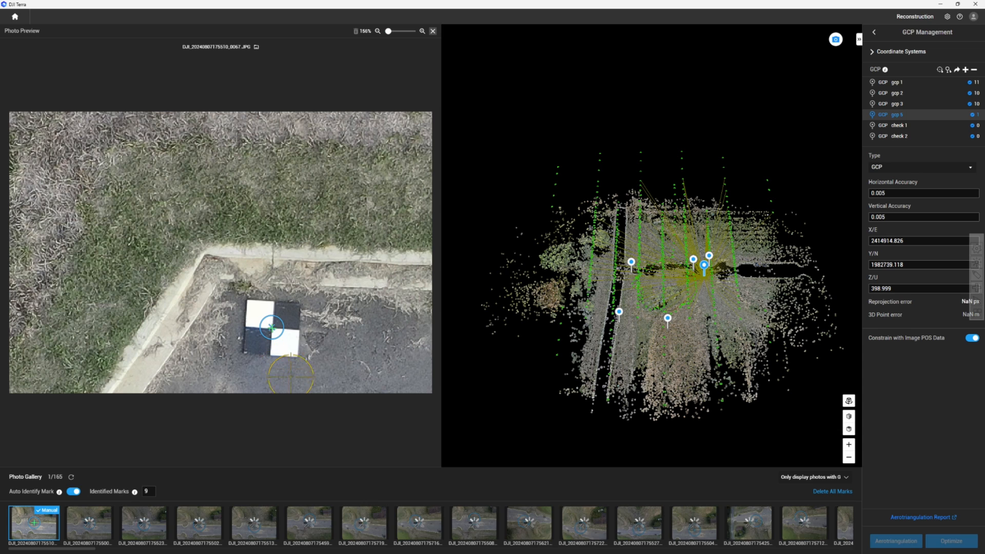
{"action": "left_click", "coordinate": [293, 523]}
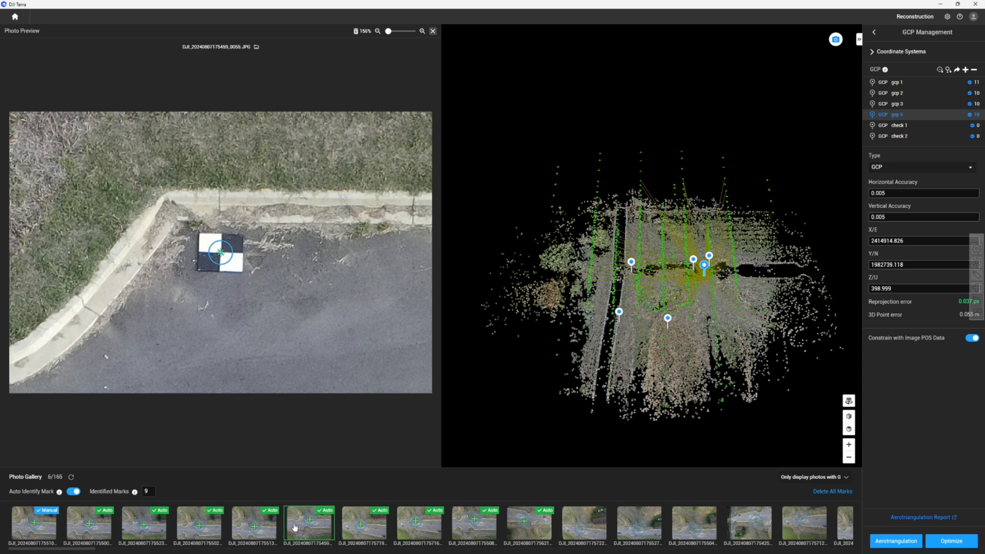
Select the check 1 point beside the drain grate and remove it from the GCP list
{"action": "left_click", "coordinate": [693, 261]}
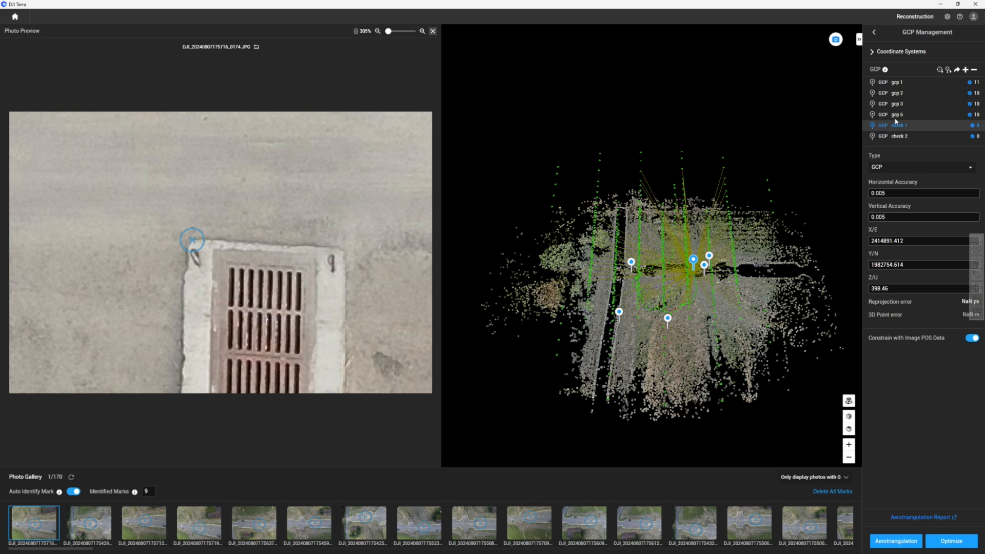
{"action": "left_click", "coordinate": [974, 71]}
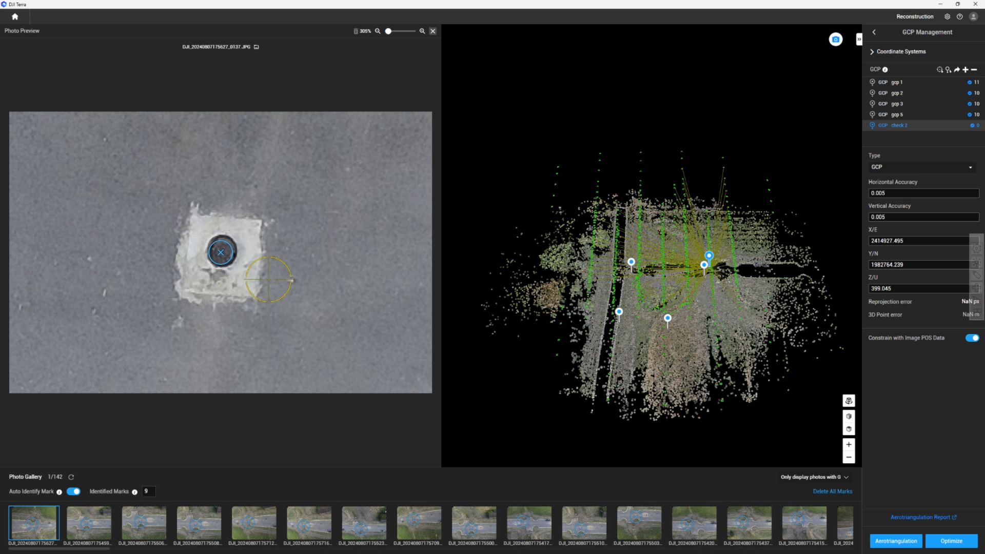
{"action": "scroll", "coordinate": [210, 267], "scroll_direction": "up", "scroll_amount": 2}
{"action": "scroll", "coordinate": [209, 267], "scroll_direction": "down", "scroll_amount": 1}
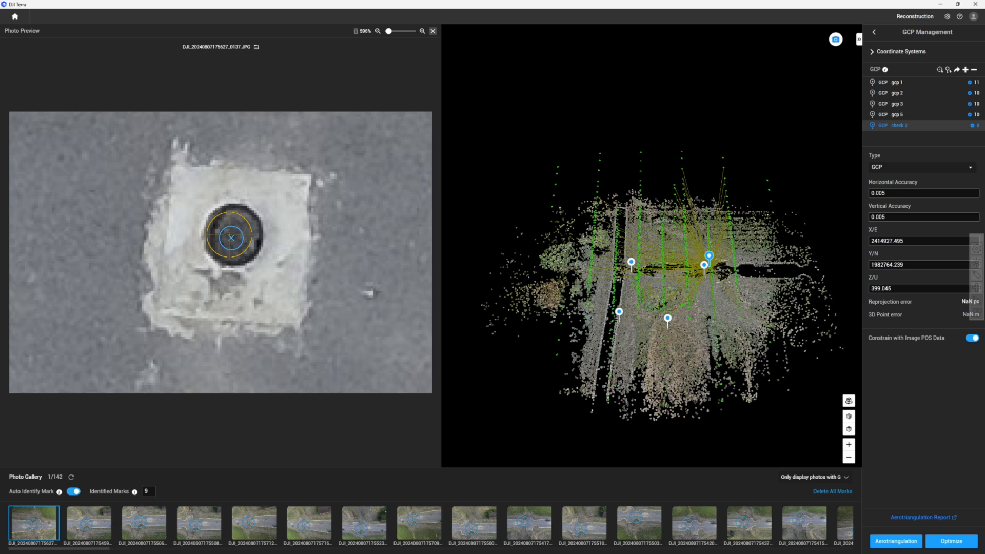
{"action": "scroll", "coordinate": [232, 236], "scroll_direction": "down", "scroll_amount": 1}
{"action": "scroll", "coordinate": [231, 237], "scroll_direction": "up", "scroll_amount": 1}
{"action": "scroll", "coordinate": [234, 235], "scroll_direction": "down", "scroll_amount": 1}
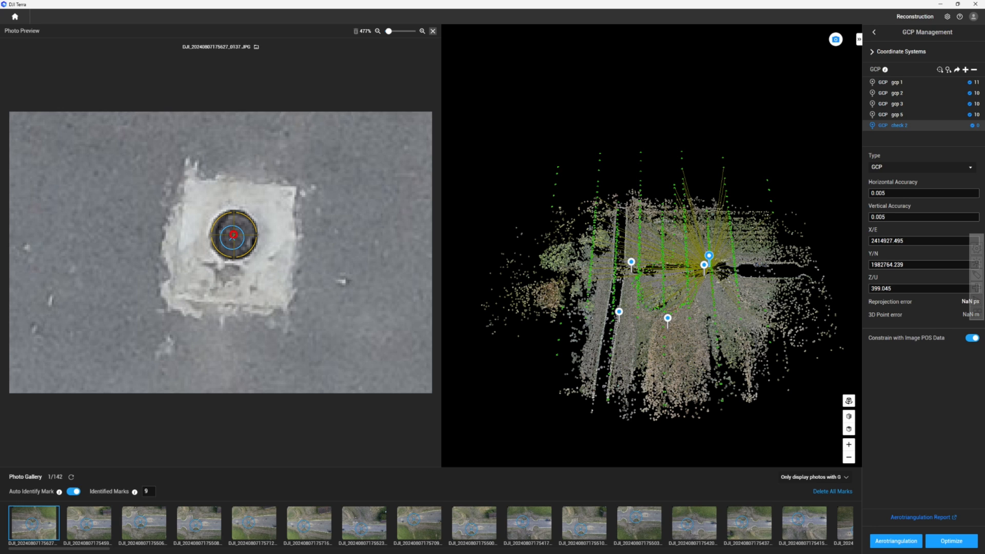
{"action": "left_click", "coordinate": [233, 235]}
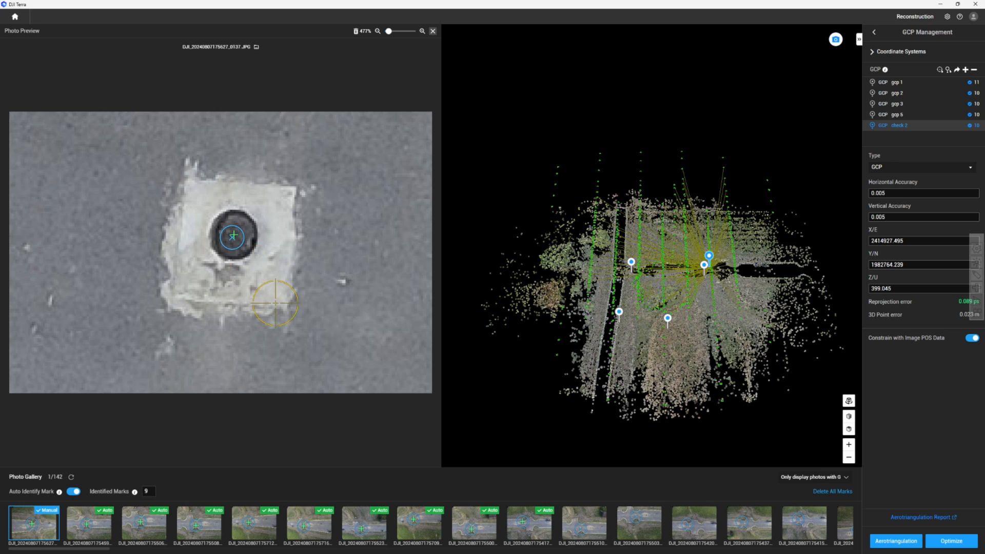
{"action": "left_click", "coordinate": [146, 526]}
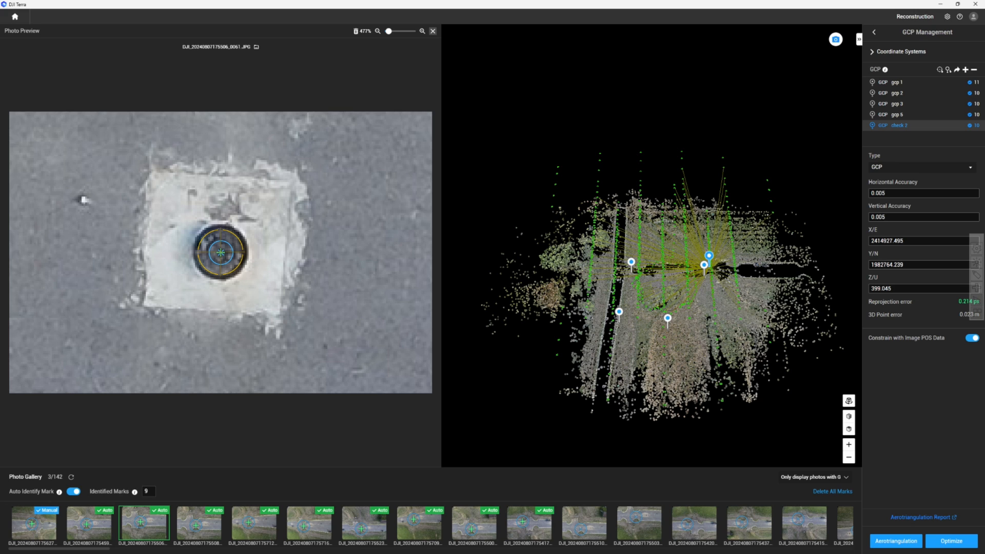
{"action": "left_click", "coordinate": [221, 252]}
{"action": "left_click", "coordinate": [256, 526]}
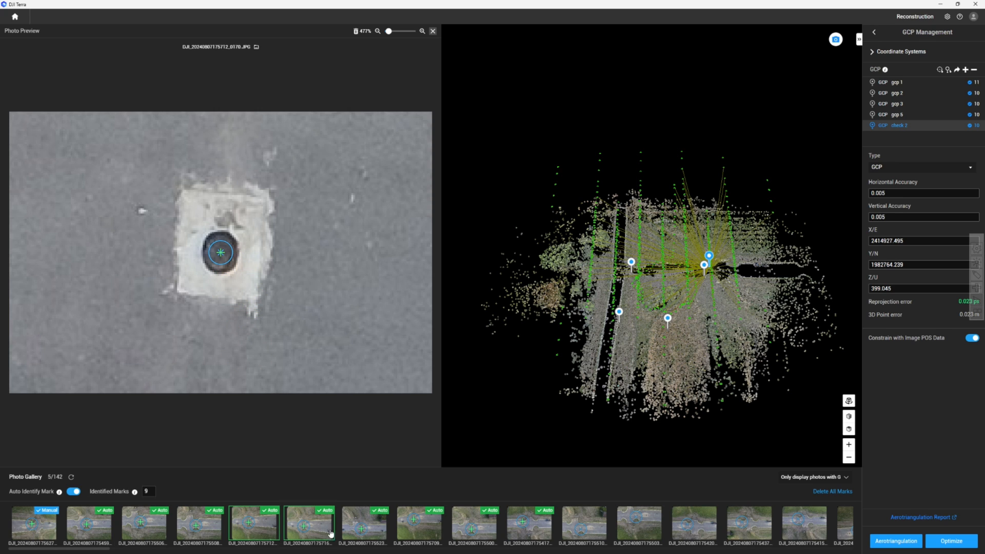
{"action": "left_click", "coordinate": [379, 529]}
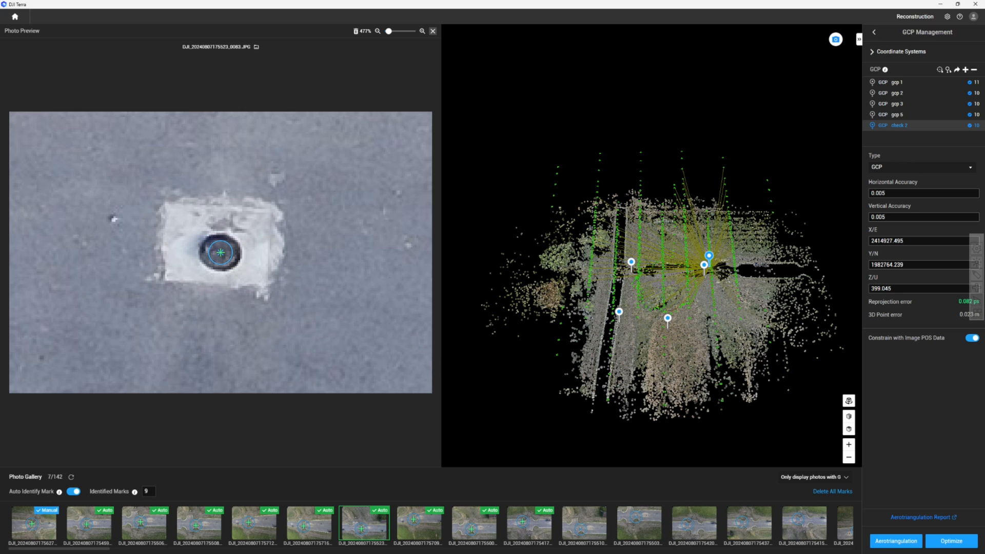
Optimize the aerotriangulation with the marked points and return to the reconstruction settings
{"action": "left_click", "coordinate": [951, 542]}
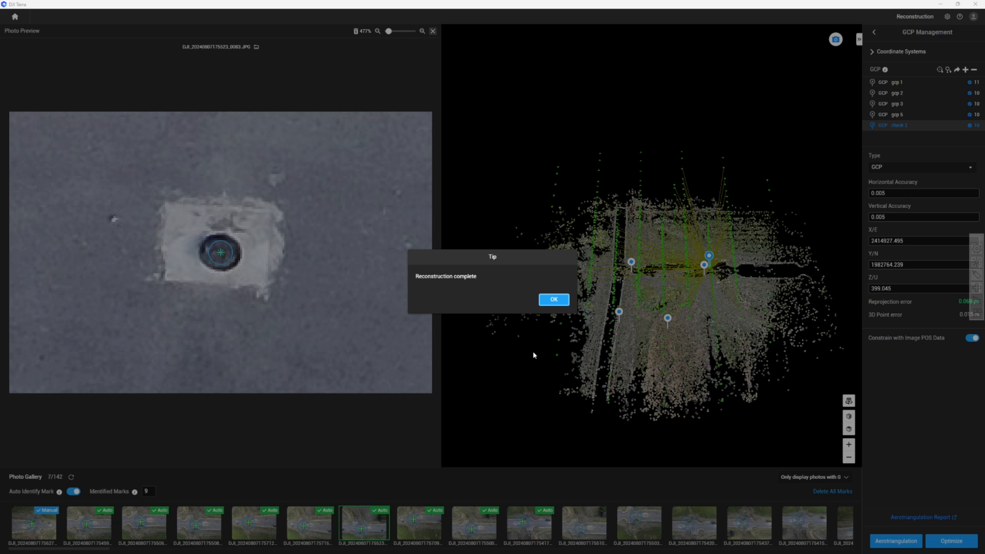
{"action": "left_click", "coordinate": [553, 300]}
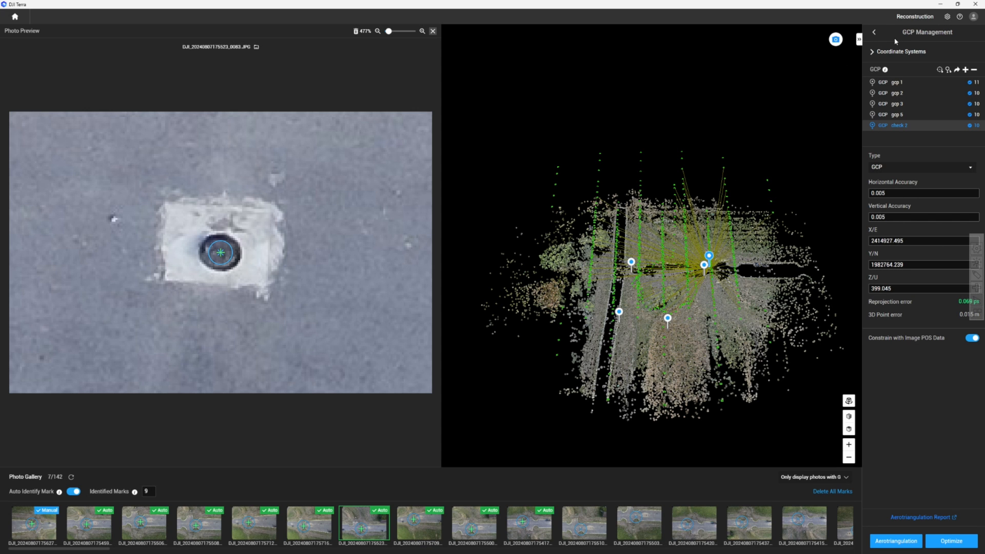
{"action": "left_click", "coordinate": [874, 33]}
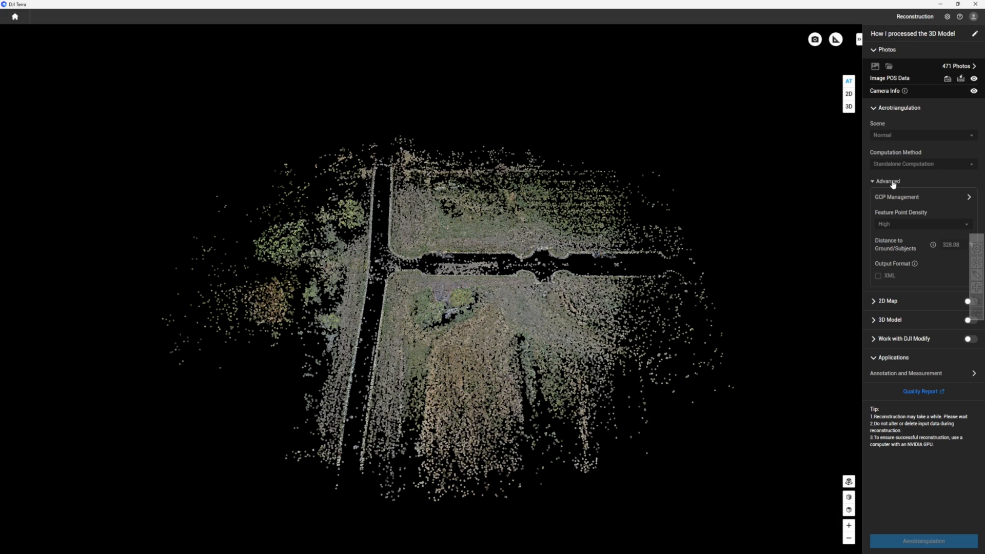
Enable the 2D Map output and expand its advanced settings
{"action": "left_click", "coordinate": [902, 301]}
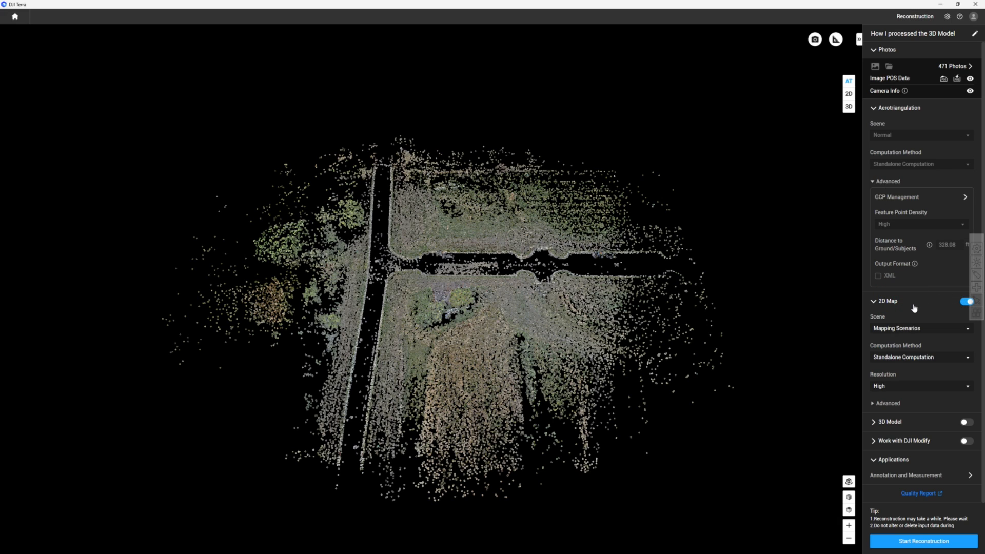
{"action": "left_click", "coordinate": [882, 303]}
{"action": "left_click", "coordinate": [879, 302]}
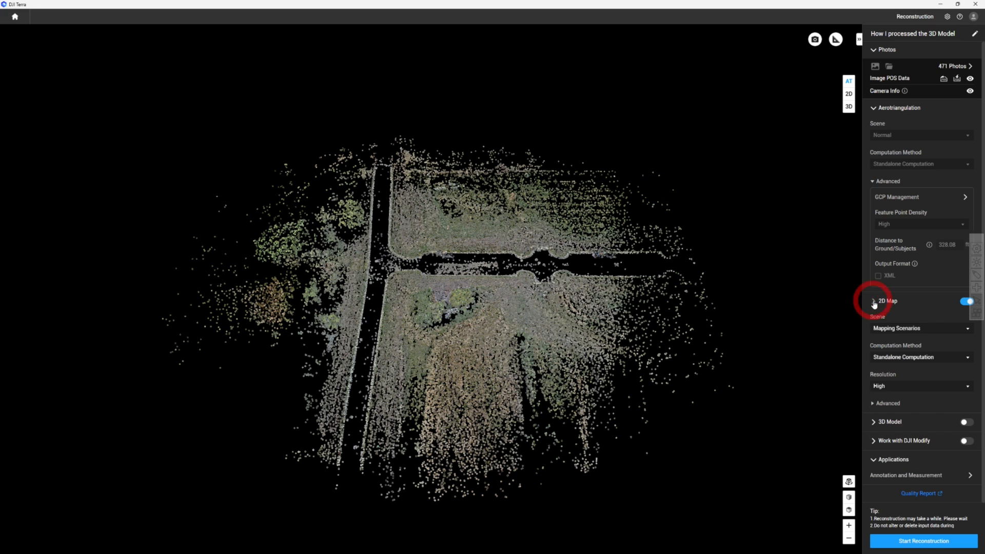
{"action": "scroll", "coordinate": [879, 305], "scroll_direction": "down", "scroll_amount": 1}
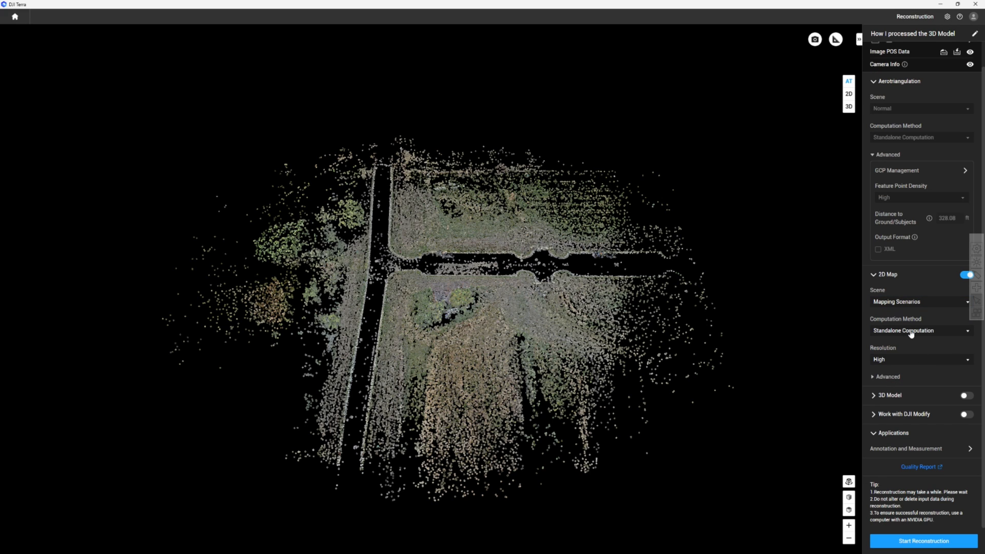
{"action": "left_click", "coordinate": [874, 378]}
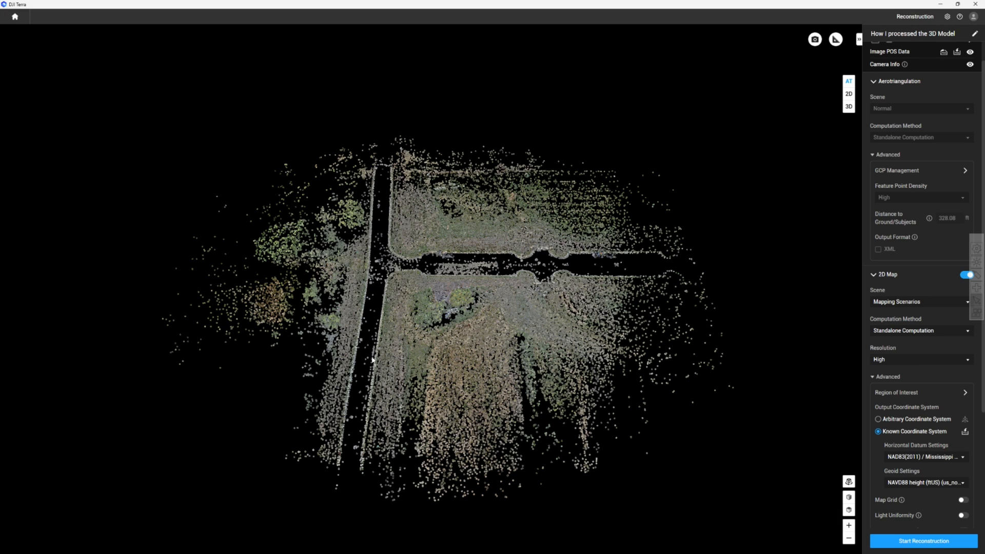
Import Emlid RX Tutorial Crop Area.kml from the 2024-08-07 Emlid RX Tutorial folder as the 2D map's region of interest boundary
{"action": "left_click", "coordinate": [965, 393]}
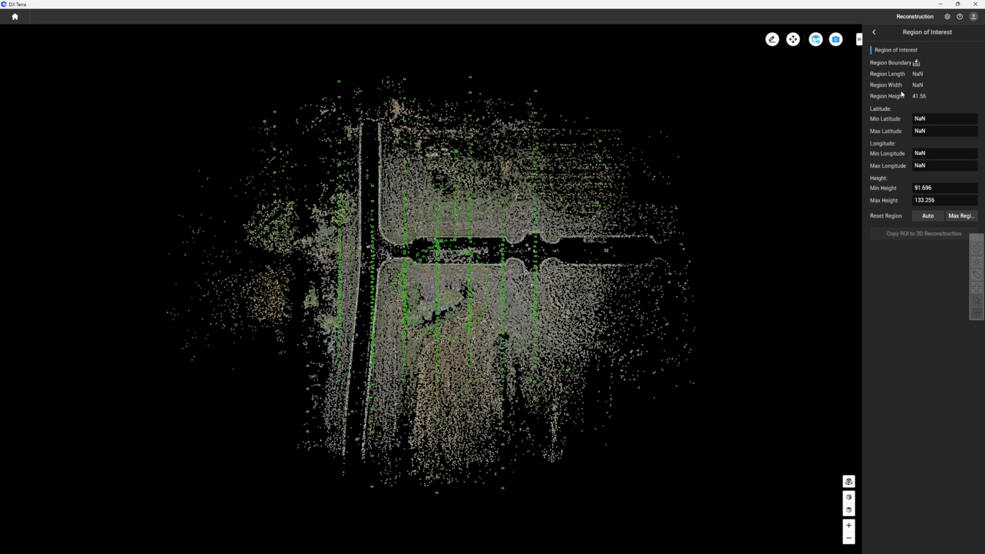
{"action": "left_click", "coordinate": [916, 63]}
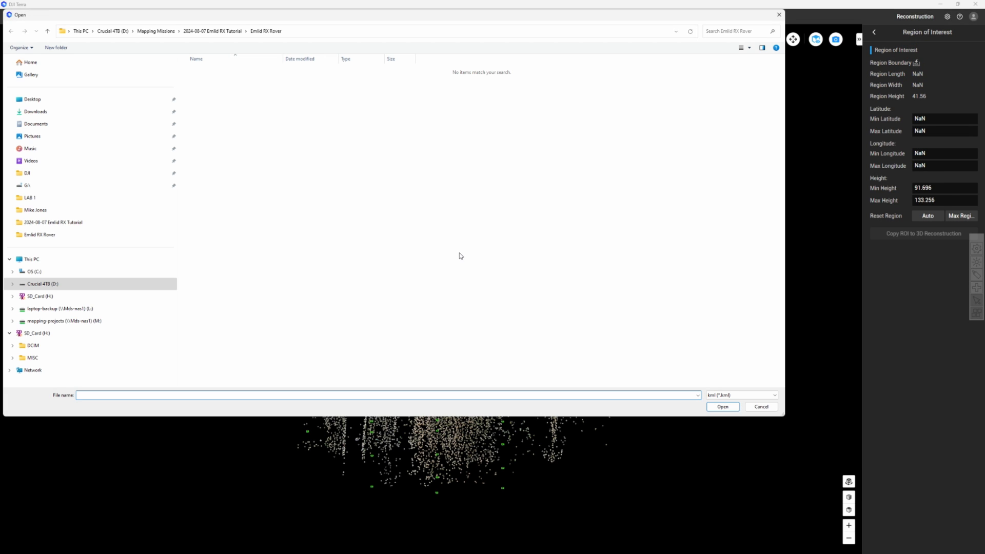
{"action": "left_click", "coordinate": [218, 32]}
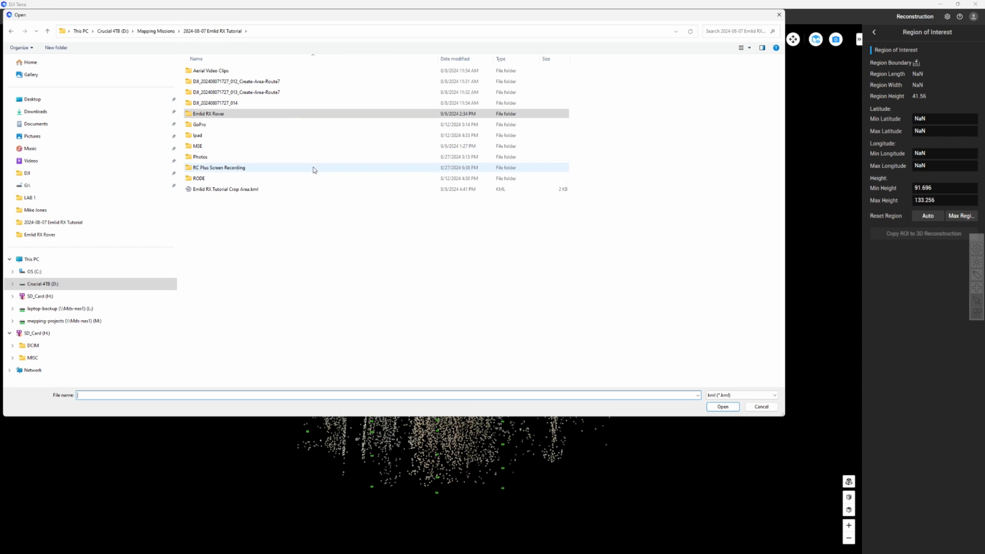
{"action": "double_click", "coordinate": [194, 189]}
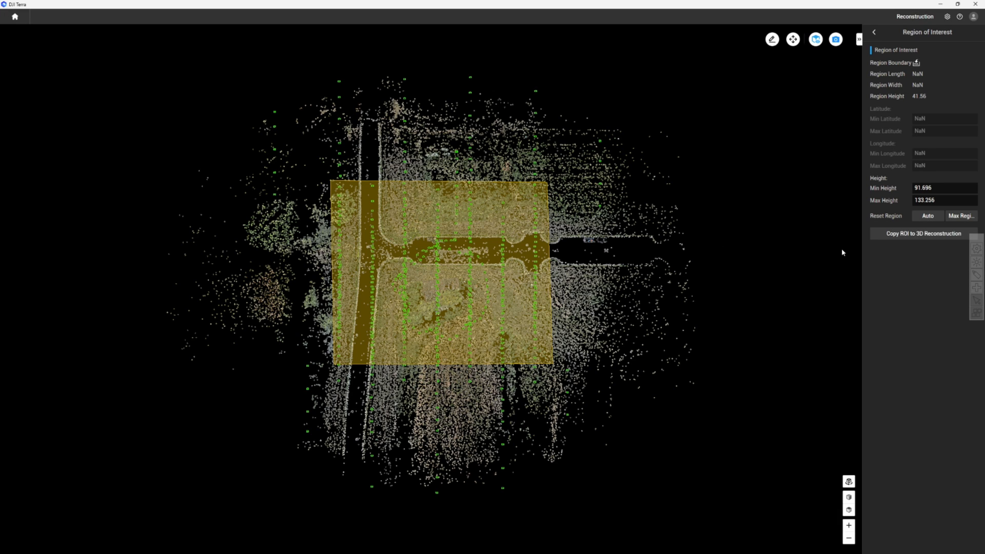
Copy the 2D map's region of interest to the 3D reconstruction and return to the reconstruction settings
{"action": "left_click", "coordinate": [921, 238]}
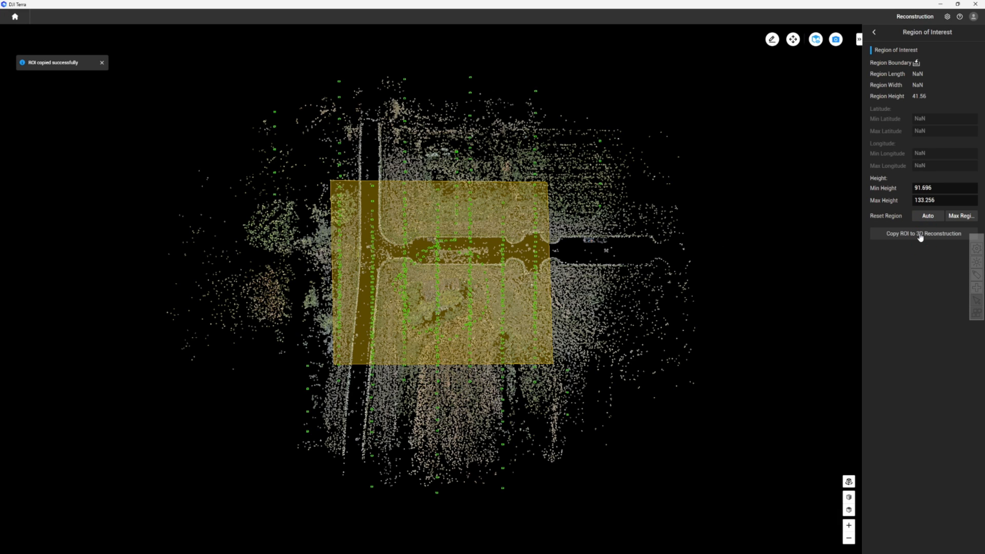
{"action": "left_click", "coordinate": [874, 34]}
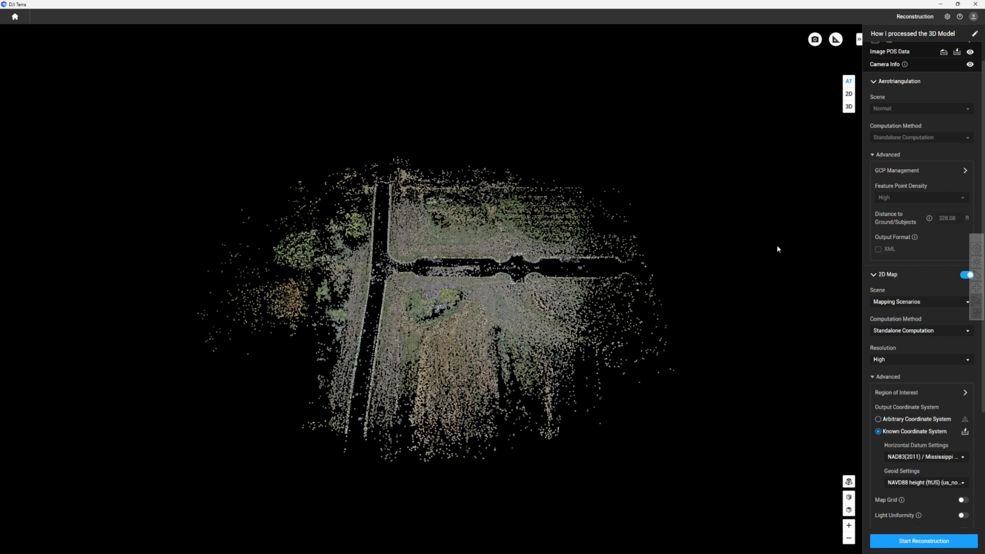
Enable the 3D Model output with its Point Cloud, and turn on Work with DJI Modify
{"action": "scroll", "coordinate": [900, 339], "scroll_direction": "down", "scroll_amount": 3}
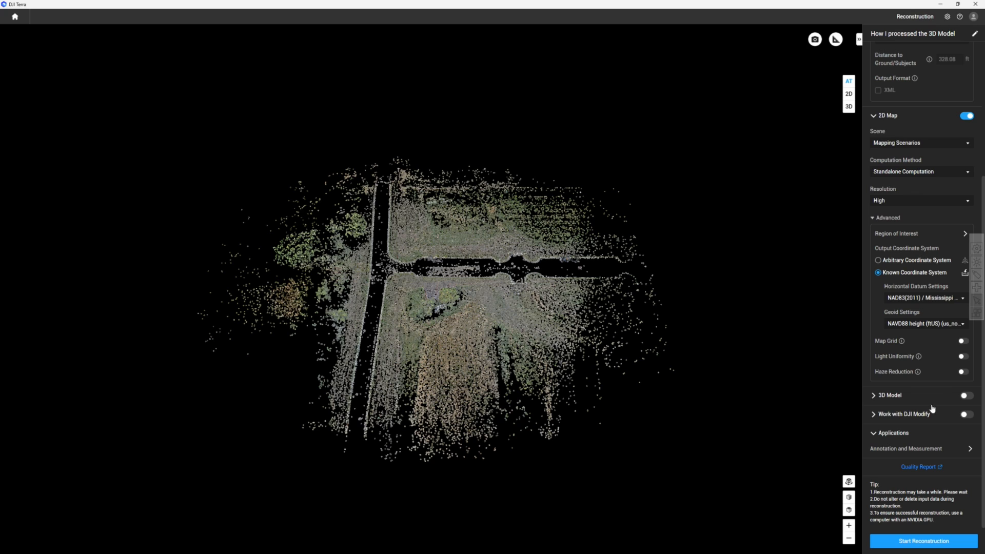
{"action": "left_click", "coordinate": [966, 396]}
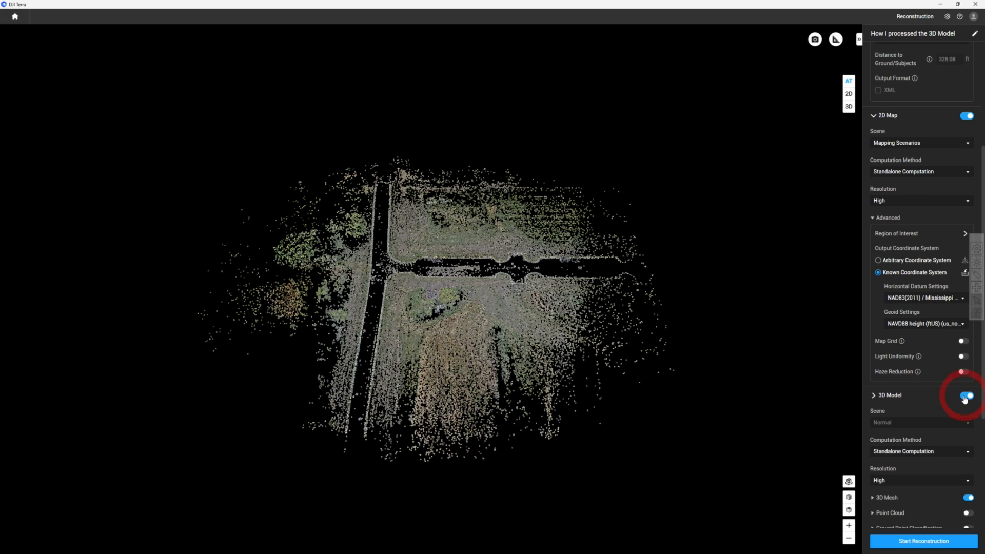
{"action": "scroll", "coordinate": [922, 410], "scroll_direction": "down", "scroll_amount": 3}
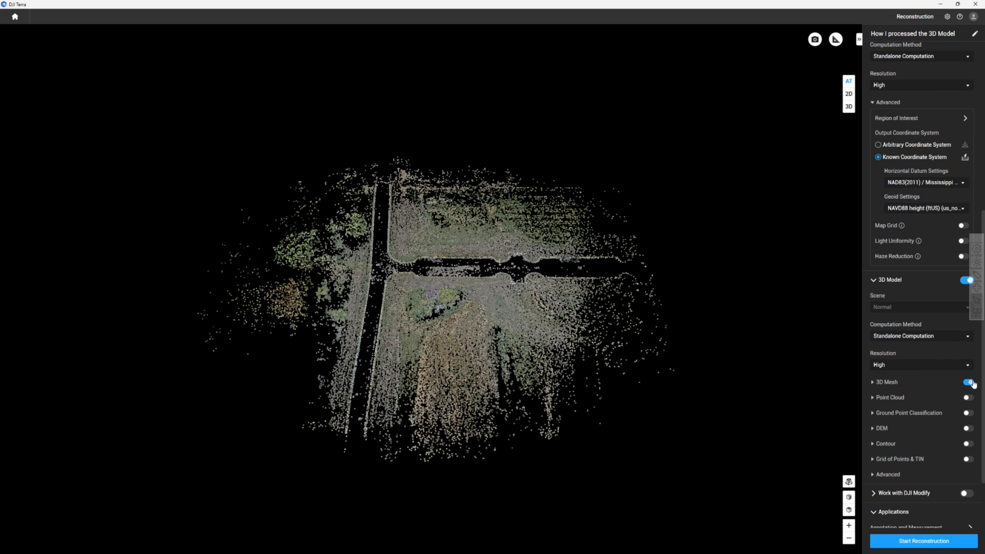
{"action": "left_click", "coordinate": [967, 397]}
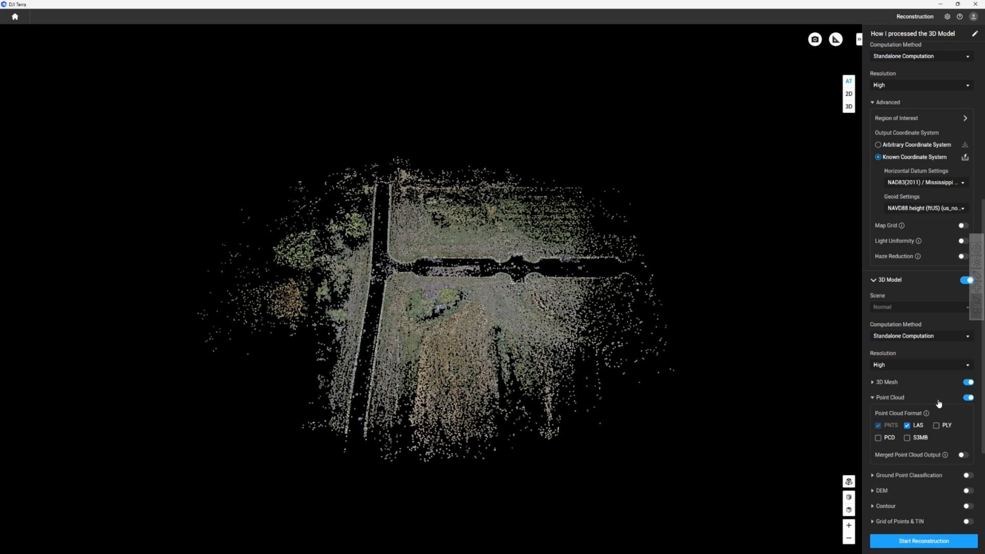
{"action": "scroll", "coordinate": [926, 380], "scroll_direction": "down", "scroll_amount": 3}
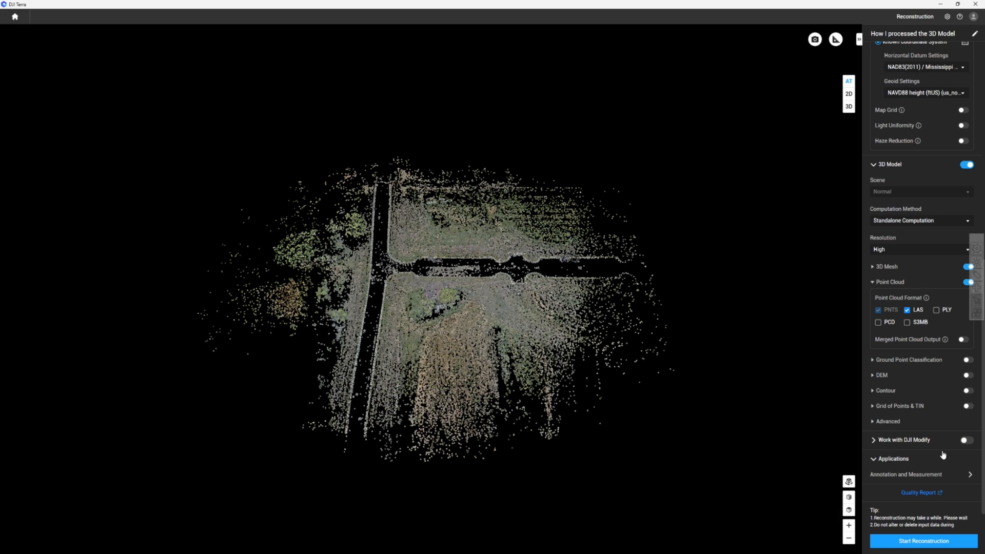
{"action": "left_click", "coordinate": [964, 441]}
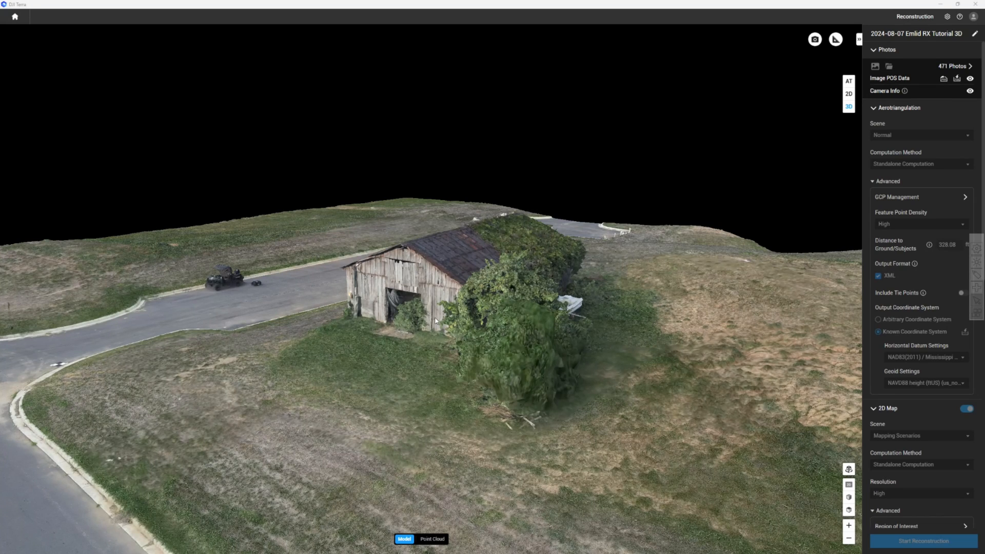
Examine the barn's long side wall, roof and front gable in the reconstructed 3D model
{"action": "left_click_drag", "start_coordinate": [428, 323], "coordinate": [654, 306]}
{"action": "scroll", "coordinate": [362, 334], "scroll_direction": "up", "scroll_amount": 5}
{"action": "scroll", "coordinate": [361, 334], "scroll_direction": "up", "scroll_amount": 2}
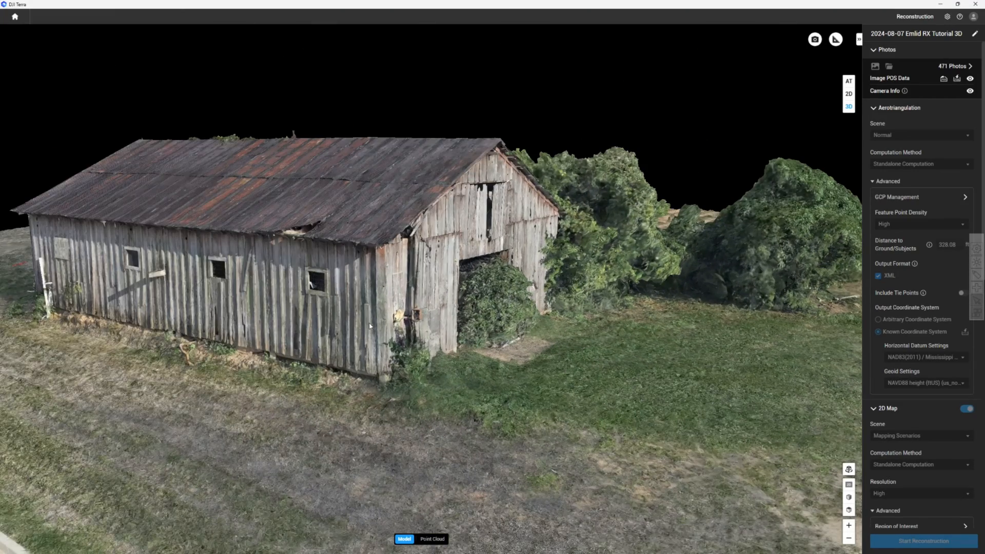
{"action": "scroll", "coordinate": [372, 321], "scroll_direction": "up", "scroll_amount": 3}
{"action": "scroll", "coordinate": [390, 306], "scroll_direction": "down", "scroll_amount": 5}
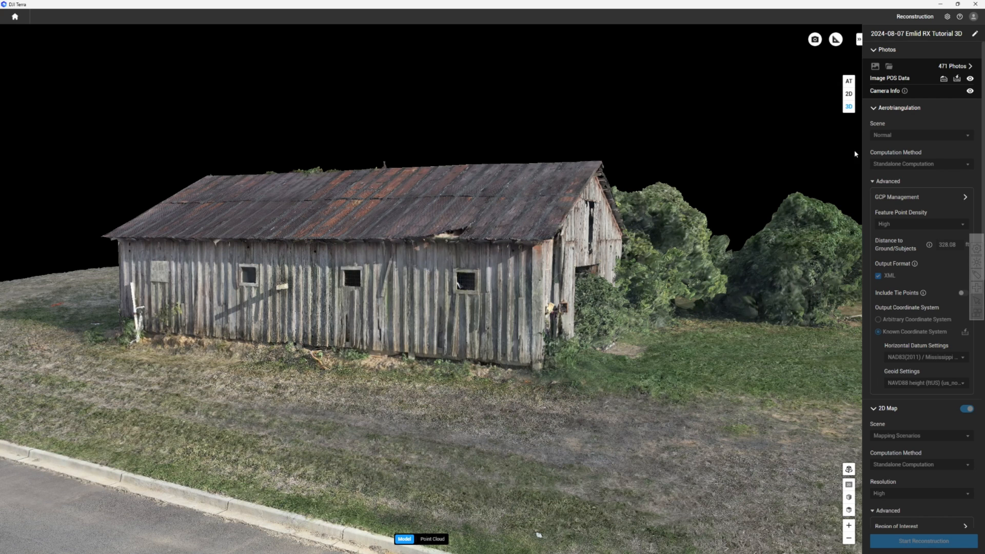
Open the share settings of the 2024-08-07 Emlid RX Tutorial 3D model in DJI Modify and copy its share link
{"action": "scroll", "coordinate": [872, 482], "scroll_direction": "down", "scroll_amount": 10}
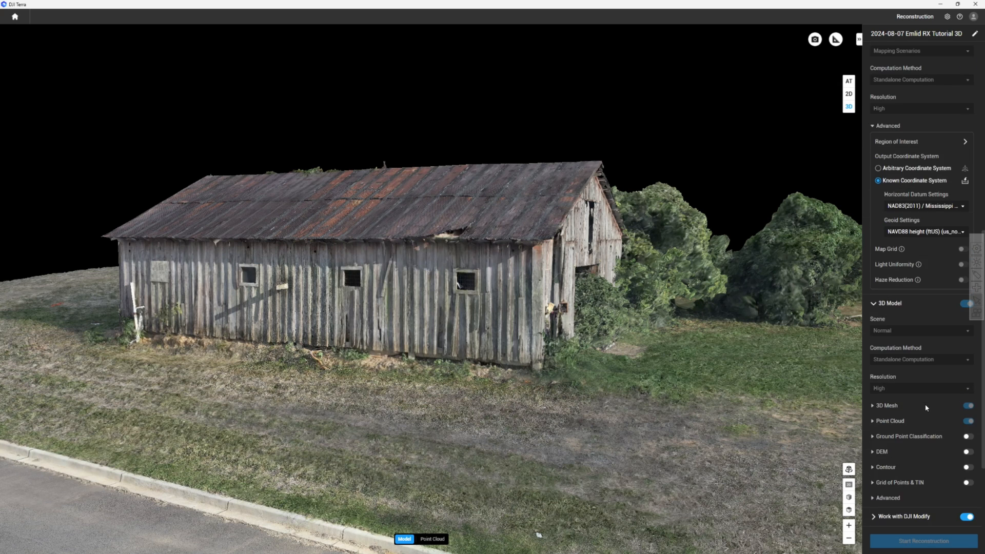
{"action": "scroll", "coordinate": [918, 441], "scroll_direction": "up", "scroll_amount": 1}
{"action": "scroll", "coordinate": [916, 464], "scroll_direction": "down", "scroll_amount": 2}
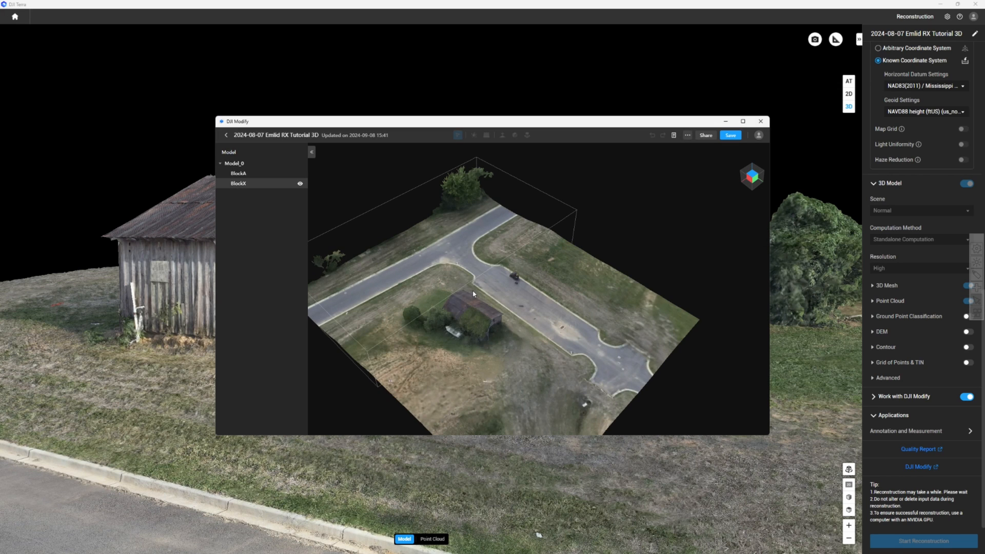
{"action": "left_click", "coordinate": [705, 135]}
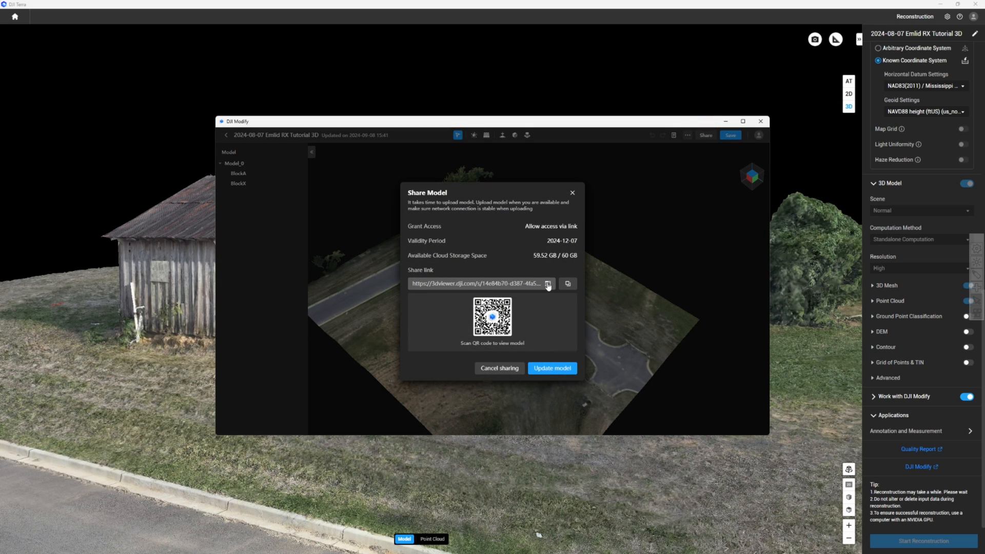
{"action": "left_click", "coordinate": [568, 284]}
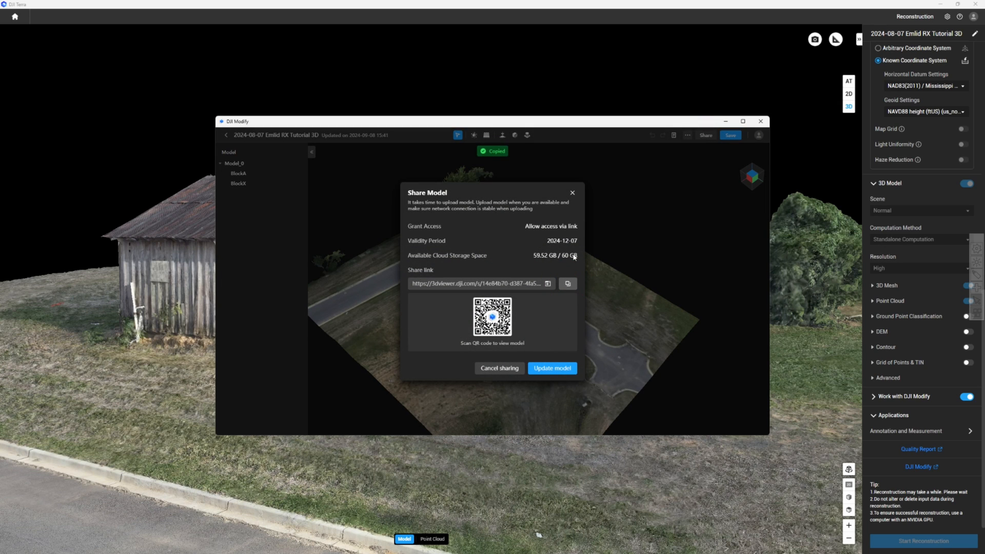
Switch to Chrome and open the copied share link to load the model in DJI 3DViewer
{"action": "mouse_move", "coordinate": [367, 546]}
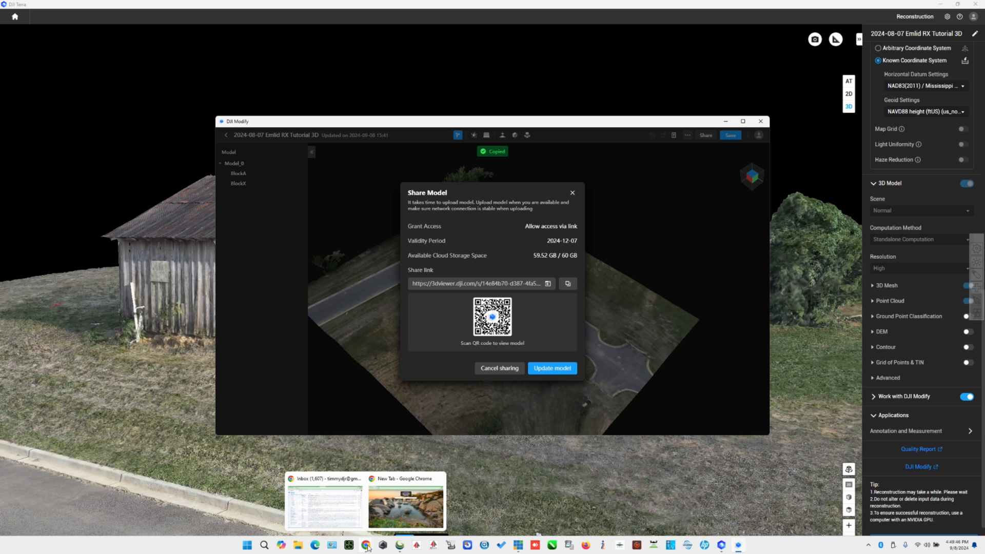
{"action": "left_click", "coordinate": [395, 520]}
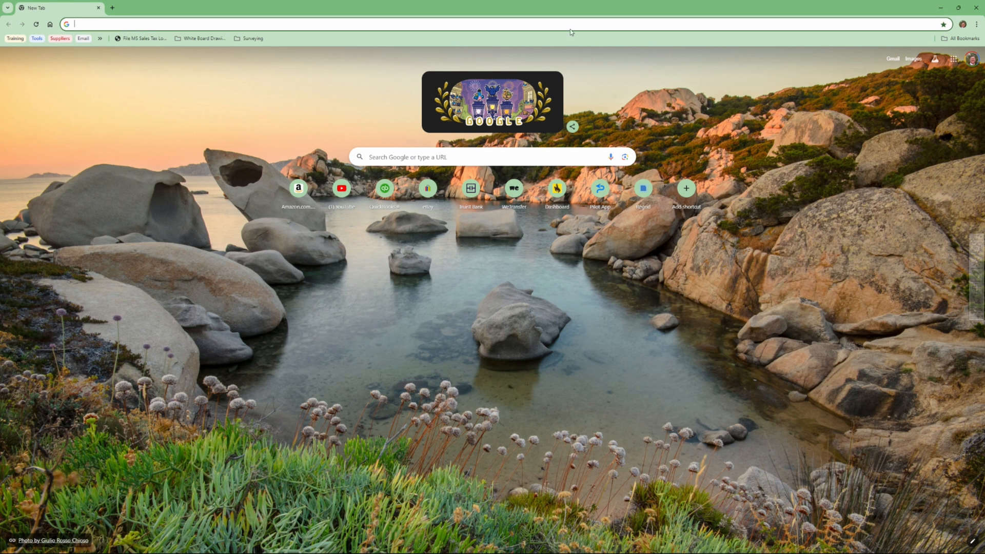
{"action": "key", "text": "ctrl+v"}
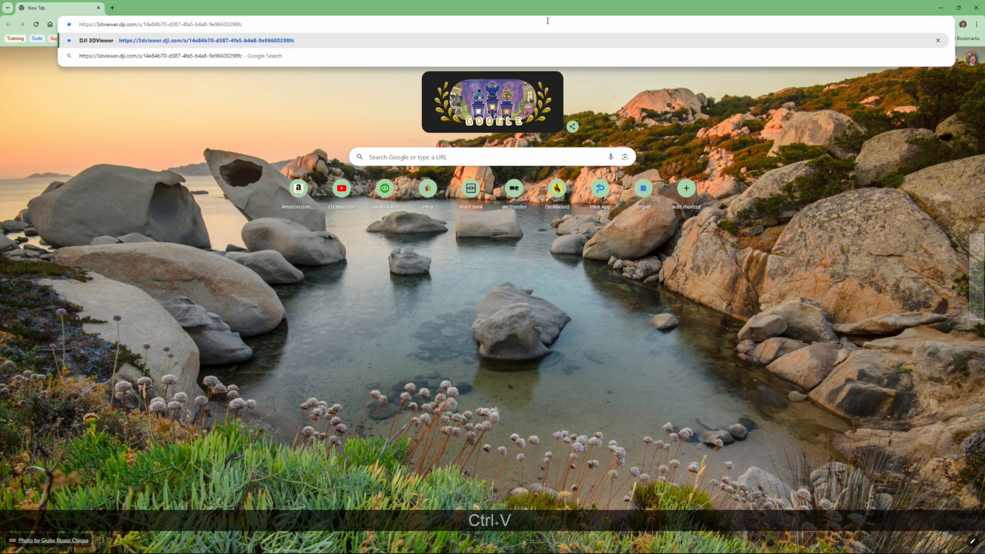
{"action": "key", "text": "Return"}
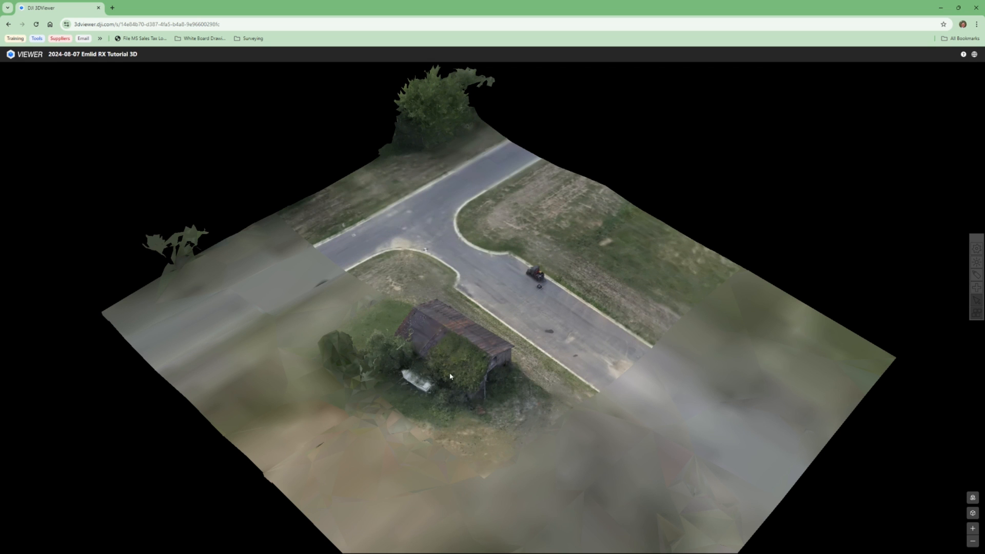
Examine the shared model around the barn, from the gated gable end along the roadside wall to the opposite gable
{"action": "scroll", "coordinate": [481, 400], "scroll_direction": "up", "scroll_amount": 5}
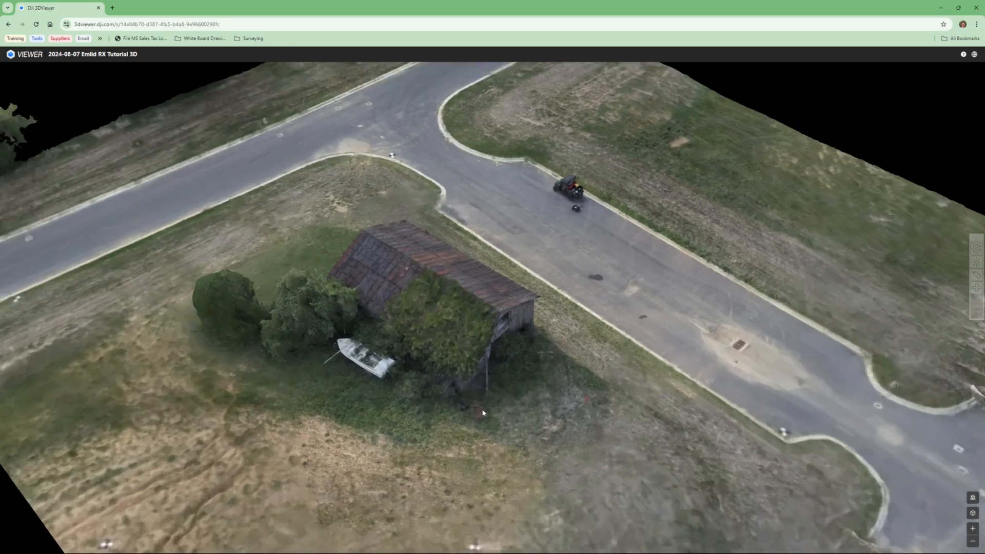
{"action": "scroll", "coordinate": [483, 411], "scroll_direction": "down", "scroll_amount": 1}
{"action": "left_click_drag", "start_coordinate": [482, 410], "coordinate": [433, 395]}
{"action": "mouse_move", "coordinate": [431, 394]}
{"action": "right_mouse_down"}
{"action": "mouse_move", "coordinate": [365, 347]}
{"action": "mouse_move", "coordinate": [308, 323]}
{"action": "right_mouse_up"}
{"action": "scroll", "coordinate": [380, 391], "scroll_direction": "up", "scroll_amount": 2}
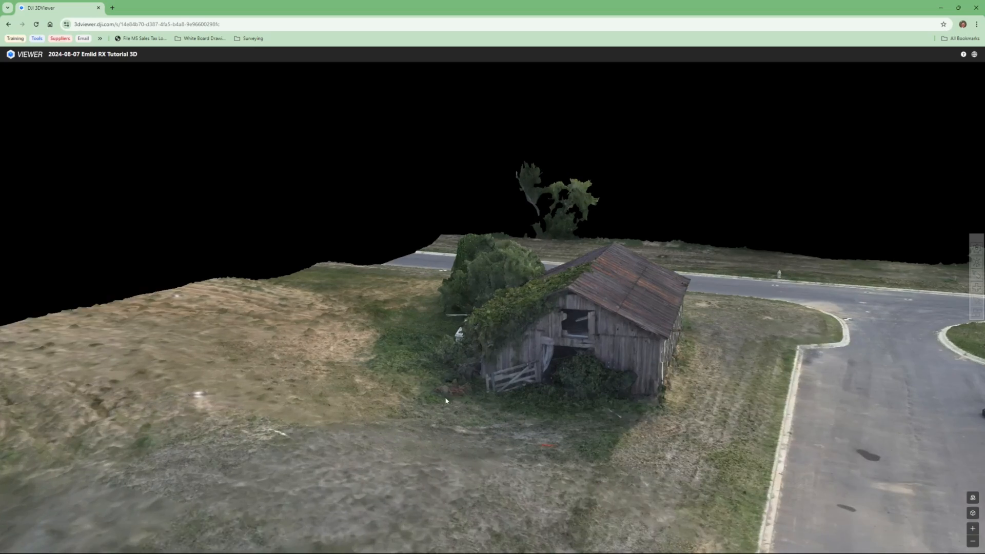
{"action": "scroll", "coordinate": [445, 396], "scroll_direction": "up", "scroll_amount": 1}
{"action": "right_click_drag", "start_coordinate": [569, 411], "coordinate": [421, 364]}
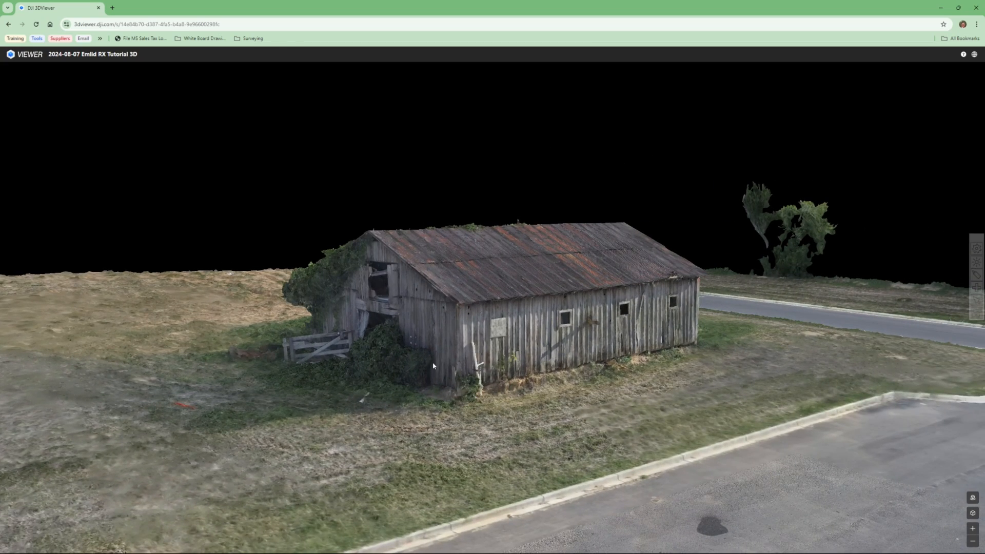
{"action": "scroll", "coordinate": [452, 362], "scroll_direction": "up", "scroll_amount": 2}
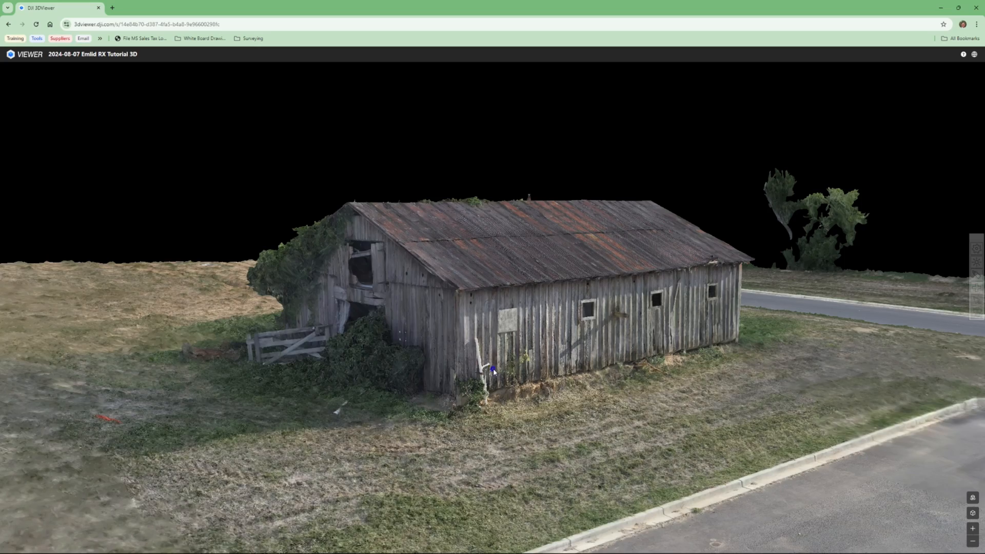
{"action": "right_click_drag", "start_coordinate": [493, 369], "coordinate": [476, 370]}
{"action": "left_click_drag", "start_coordinate": [578, 364], "coordinate": [521, 363]}
{"action": "right_click_drag", "start_coordinate": [522, 363], "coordinate": [372, 370]}
{"action": "right_click_drag", "start_coordinate": [637, 405], "coordinate": [485, 329]}
{"action": "scroll", "coordinate": [485, 329], "scroll_direction": "down", "scroll_amount": 3}
{"action": "right_click_drag", "start_coordinate": [605, 348], "coordinate": [569, 371]}
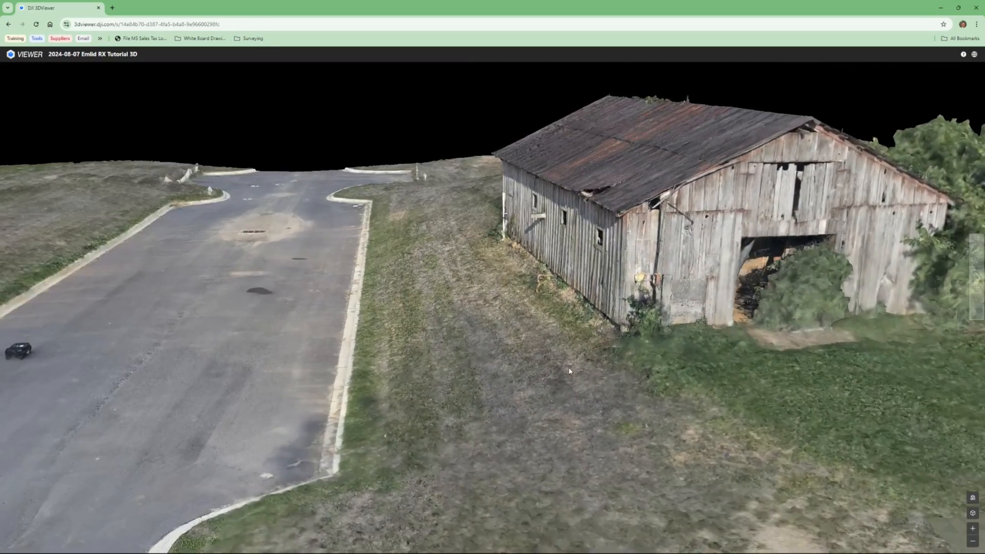
Examine the road intersection, the overgrown rear of the barn and the boat beside it in the shared model
{"action": "scroll", "coordinate": [688, 362], "scroll_direction": "up", "scroll_amount": 1}
{"action": "scroll", "coordinate": [691, 359], "scroll_direction": "down", "scroll_amount": 2}
{"action": "right_click_drag", "start_coordinate": [782, 341], "coordinate": [679, 300]}
{"action": "left_click_drag", "start_coordinate": [855, 293], "coordinate": [619, 298]}
{"action": "scroll", "coordinate": [619, 298], "scroll_direction": "down", "scroll_amount": 5}
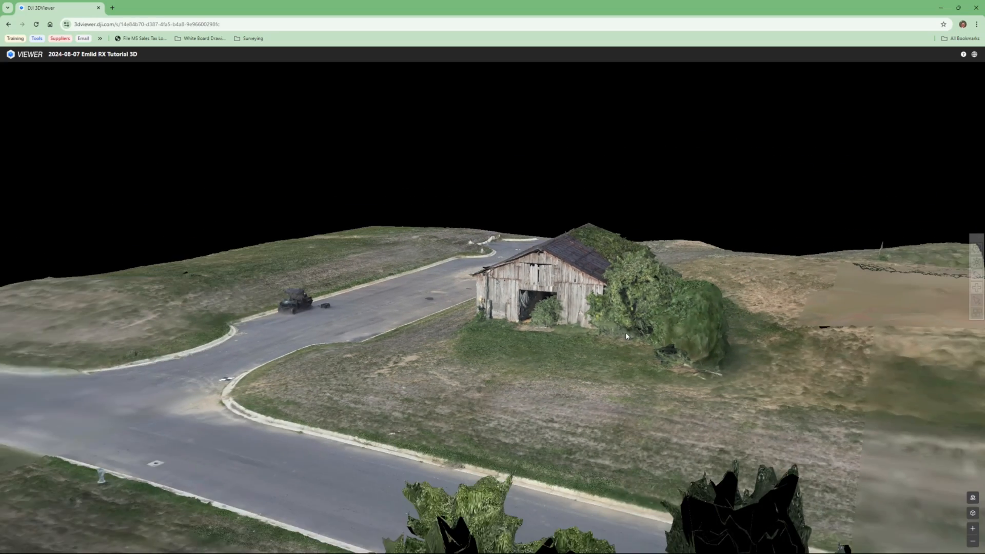
{"action": "left_click_drag", "start_coordinate": [655, 341], "coordinate": [607, 346]}
{"action": "right_click_drag", "start_coordinate": [605, 347], "coordinate": [536, 380]}
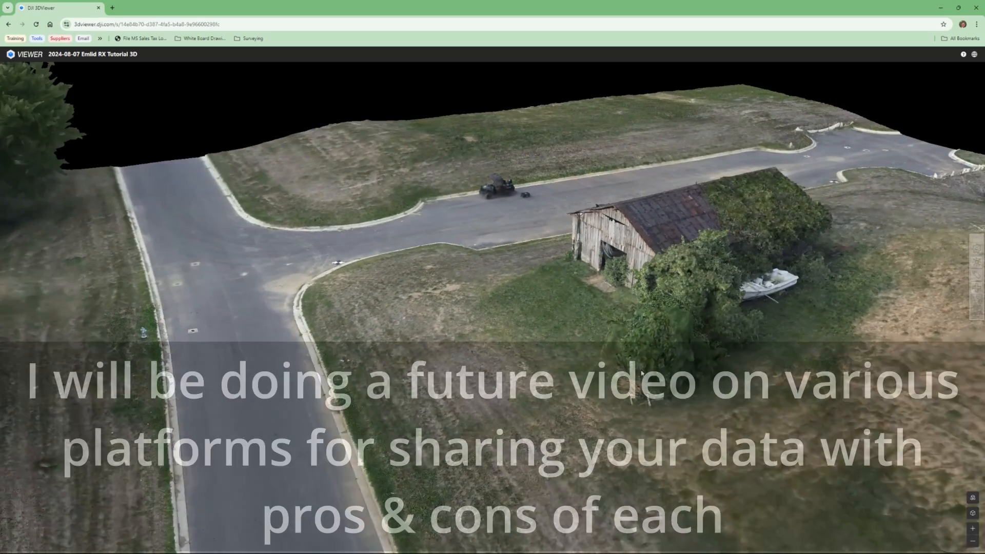
{"action": "scroll", "coordinate": [720, 352], "scroll_direction": "down", "scroll_amount": 3}
{"action": "right_click_drag", "start_coordinate": [720, 352], "coordinate": [693, 344]}
{"action": "scroll", "coordinate": [785, 332], "scroll_direction": "up", "scroll_amount": 2}
{"action": "left_click_drag", "start_coordinate": [798, 332], "coordinate": [528, 356]}
{"action": "scroll", "coordinate": [529, 356], "scroll_direction": "up", "scroll_amount": 2}
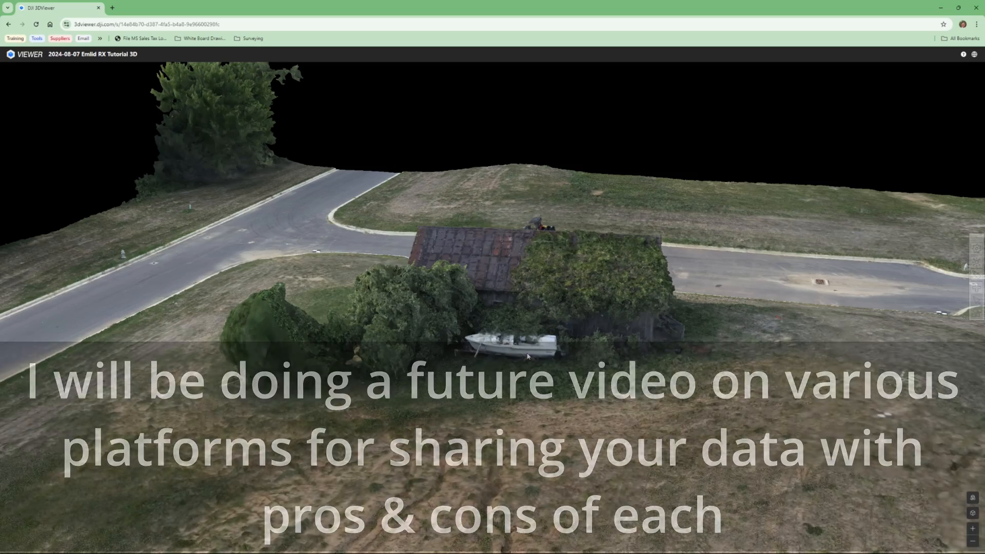
{"action": "right_click_drag", "start_coordinate": [528, 356], "coordinate": [584, 369]}
{"action": "left_click_drag", "start_coordinate": [583, 369], "coordinate": [558, 366]}
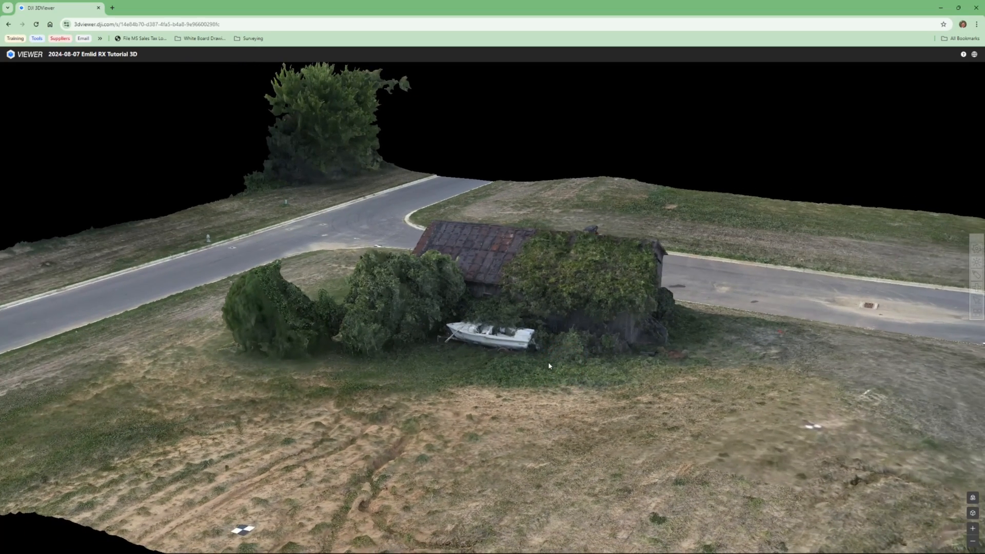
{"action": "right_click_drag", "start_coordinate": [557, 366], "coordinate": [585, 367]}
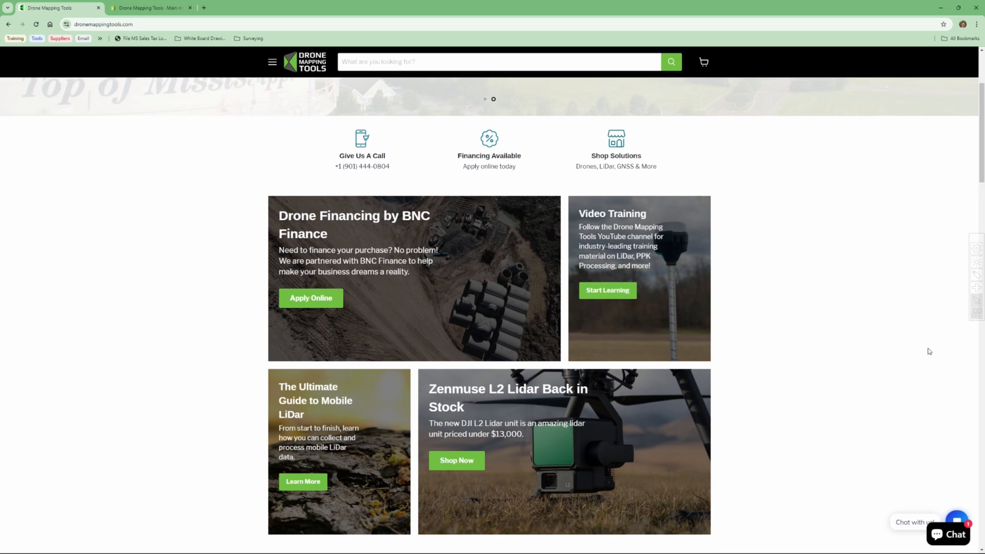
Browse the Drone Mapping Tools home page down to the Shop by Brand section
{"action": "scroll", "coordinate": [928, 349], "scroll_direction": "down", "scroll_amount": 3}
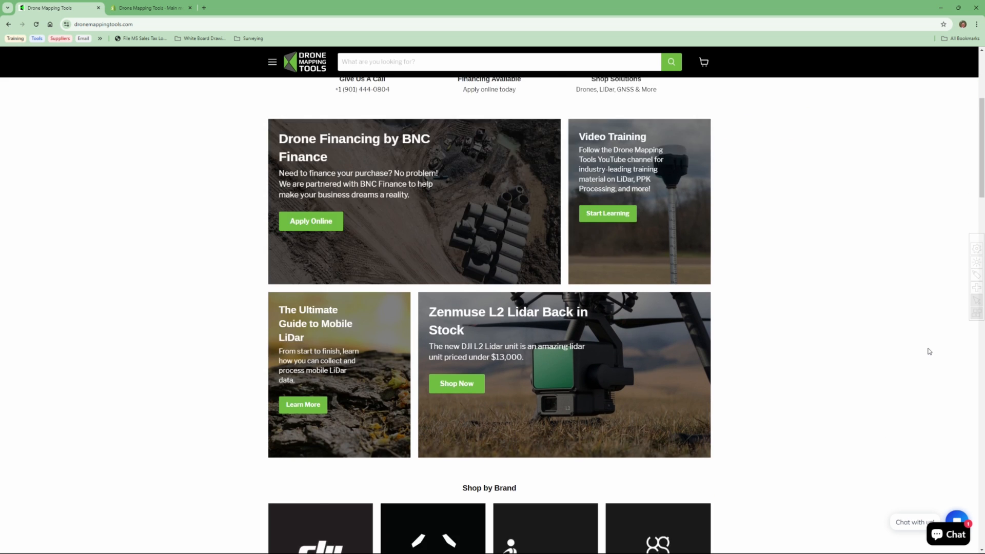
{"action": "scroll", "coordinate": [929, 351], "scroll_direction": "down", "scroll_amount": 5}
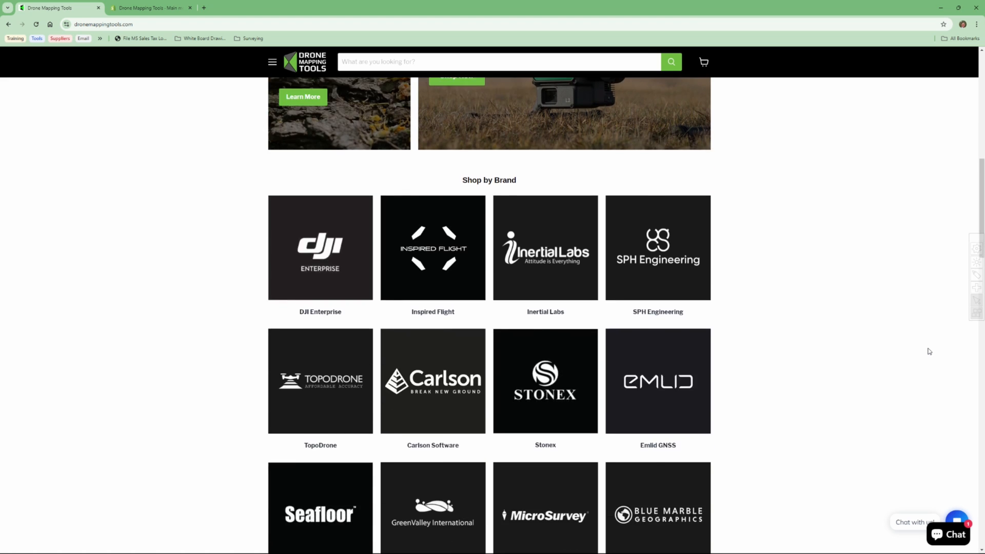